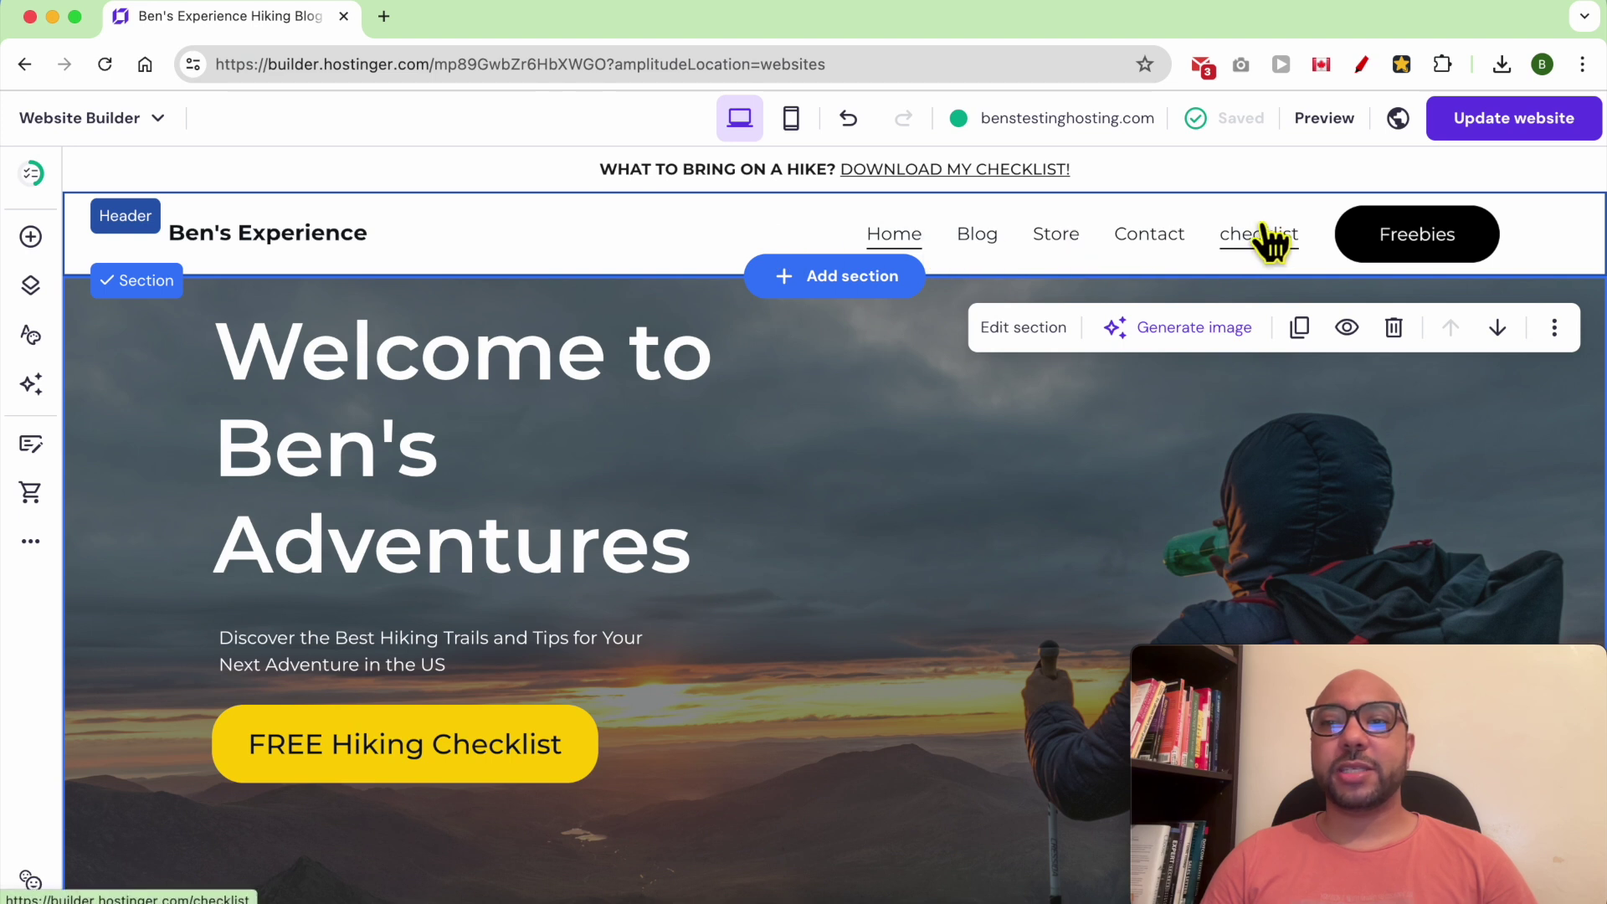
Add a navigation link named Newsletter and list its Link to destination types
left_click(31, 289)
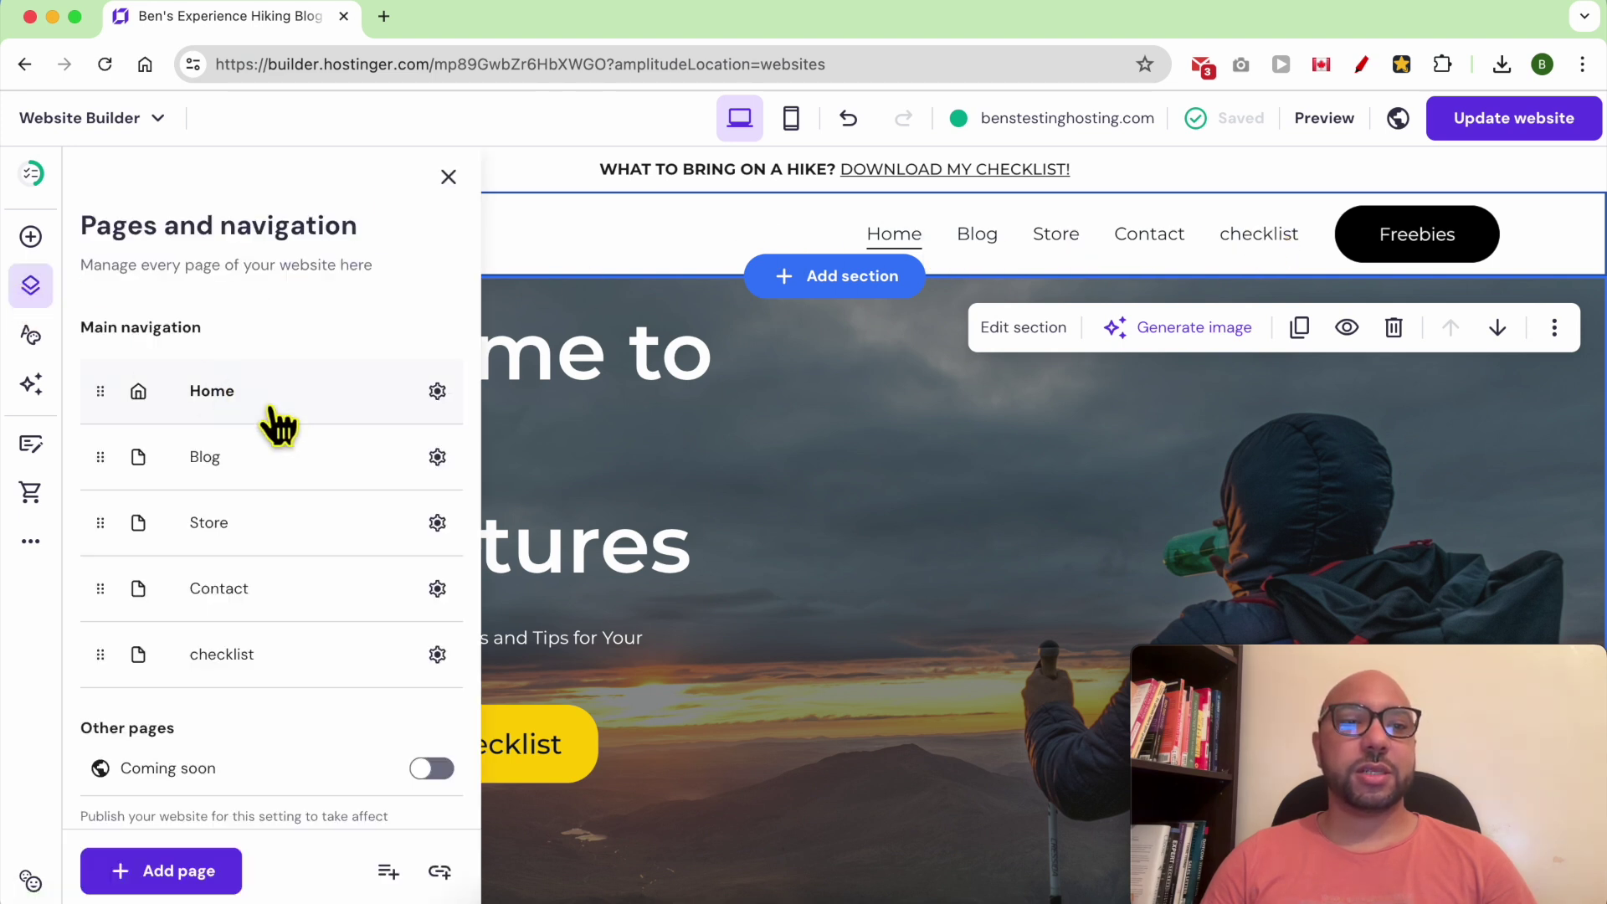
left_click(439, 872)
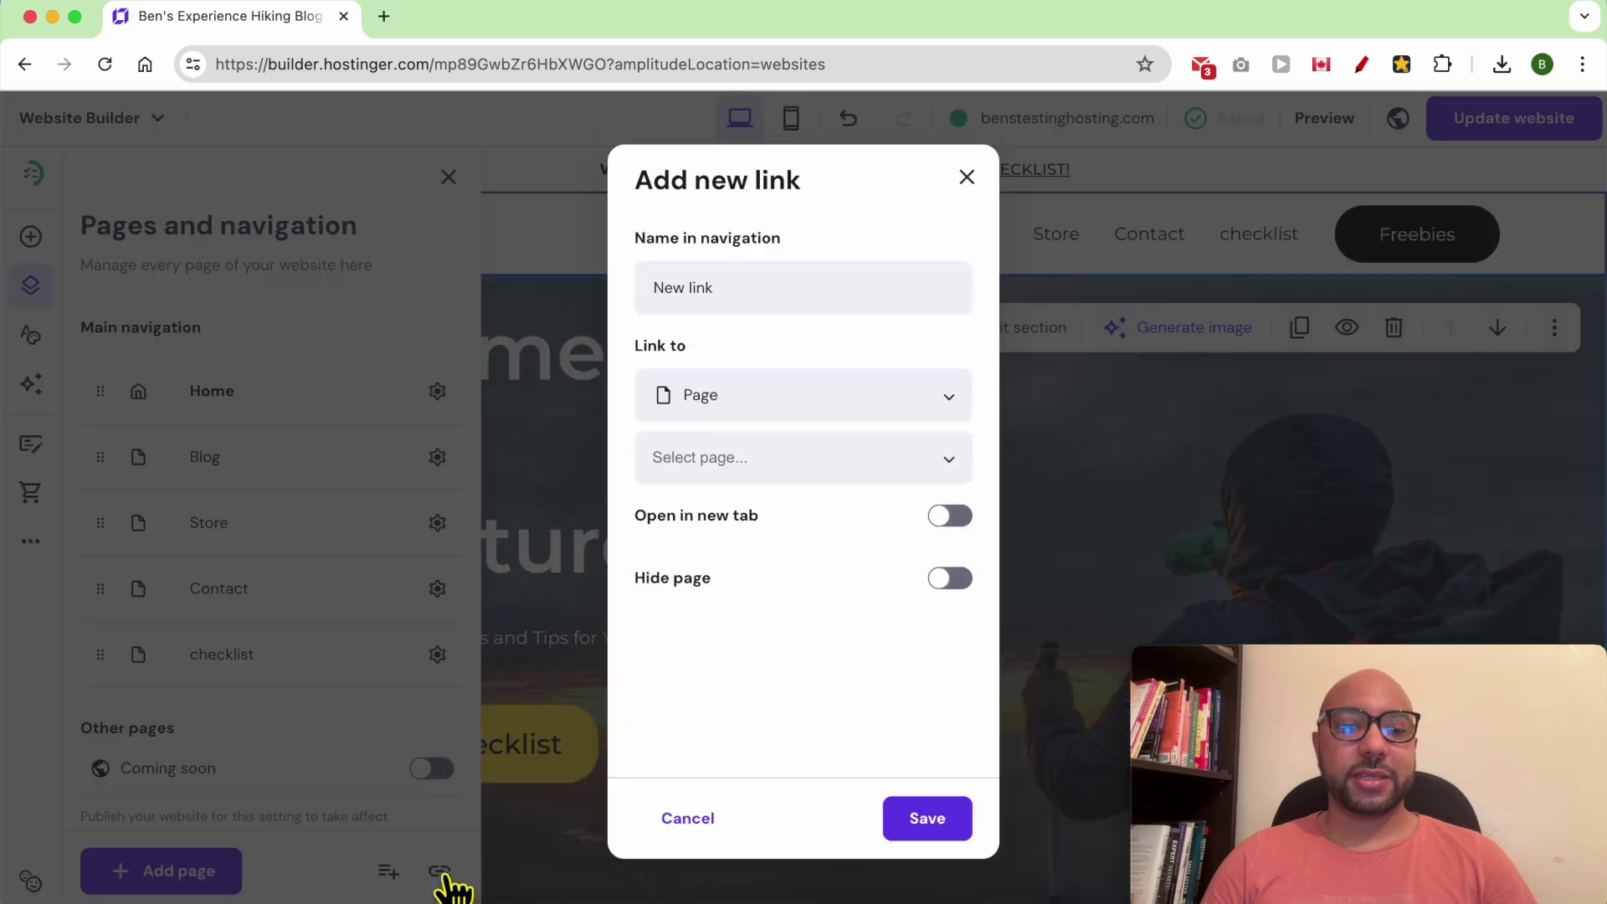
double_click(738, 297)
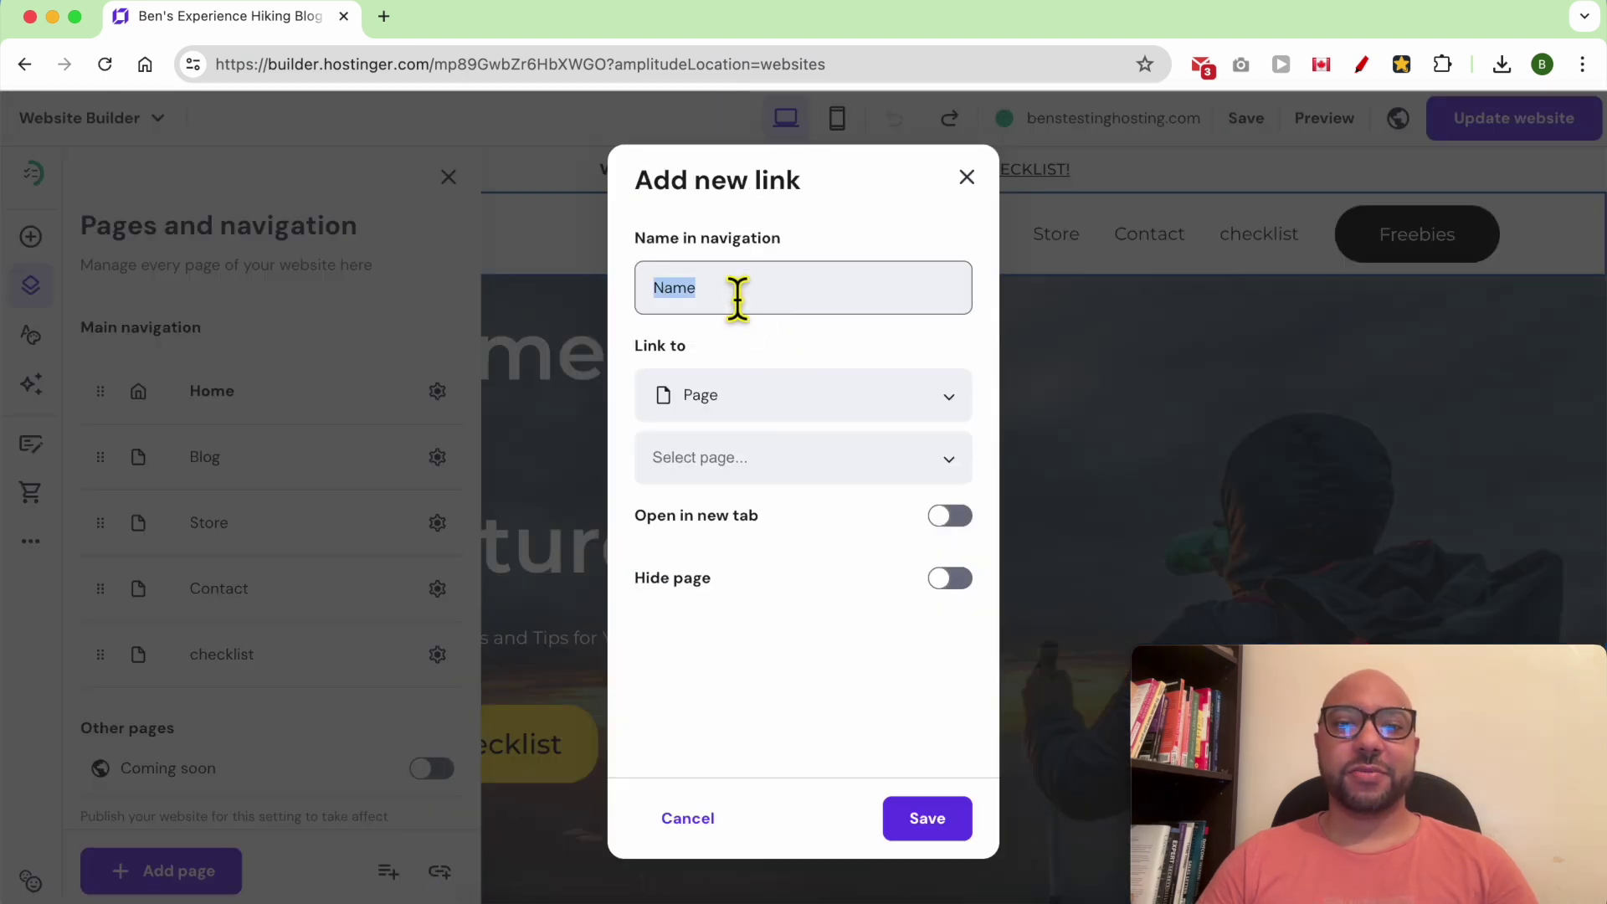
type("Newsletter")
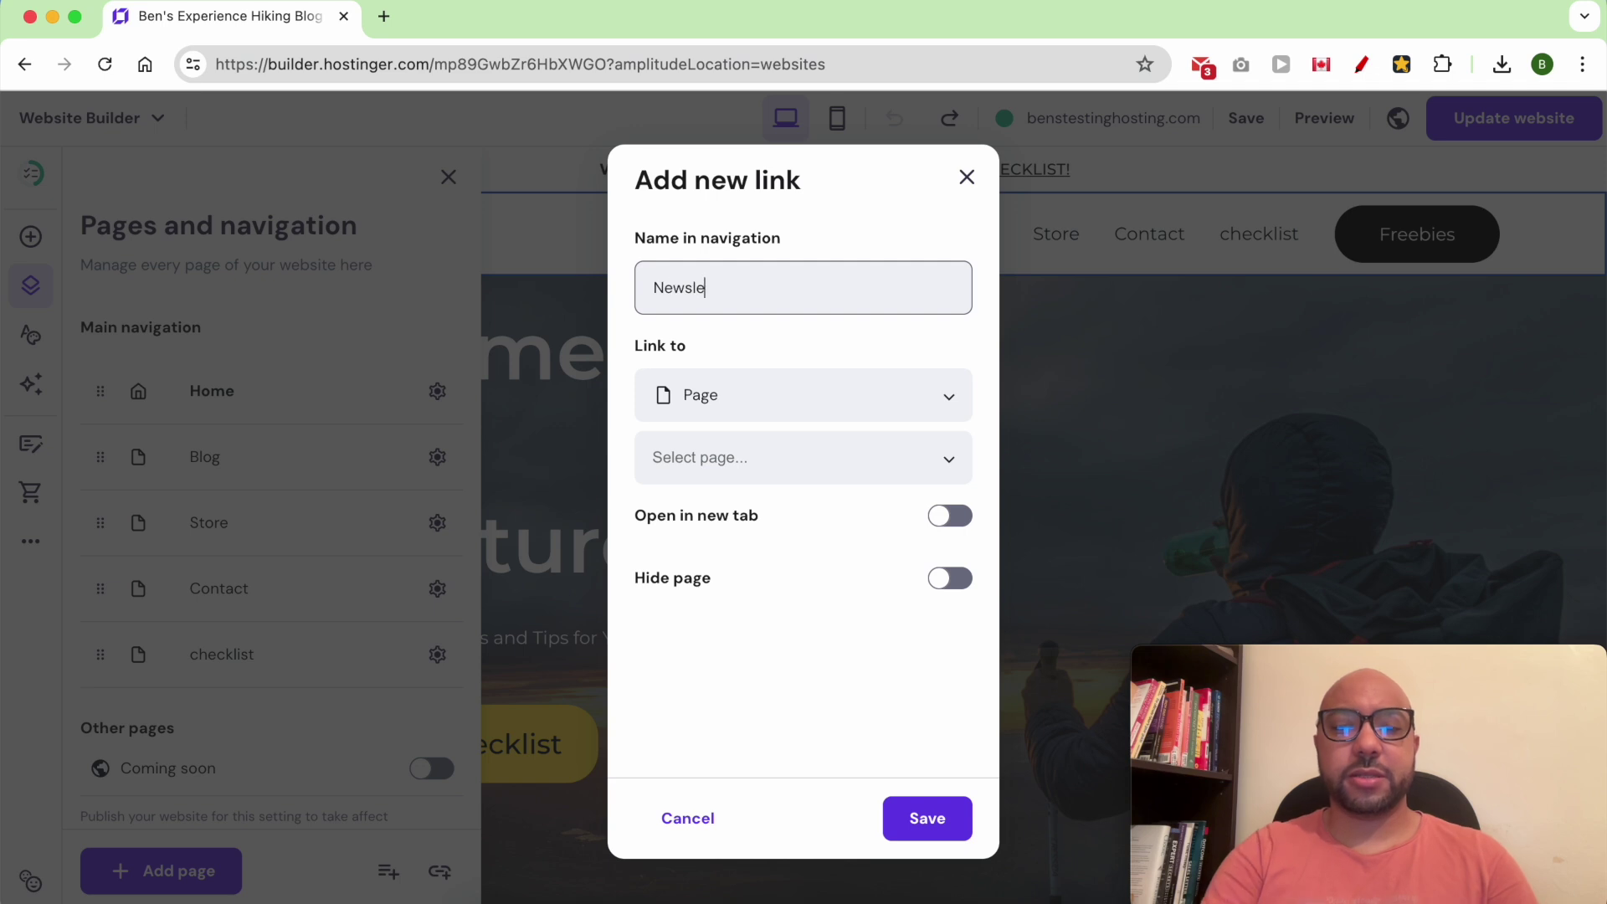
left_click(771, 395)
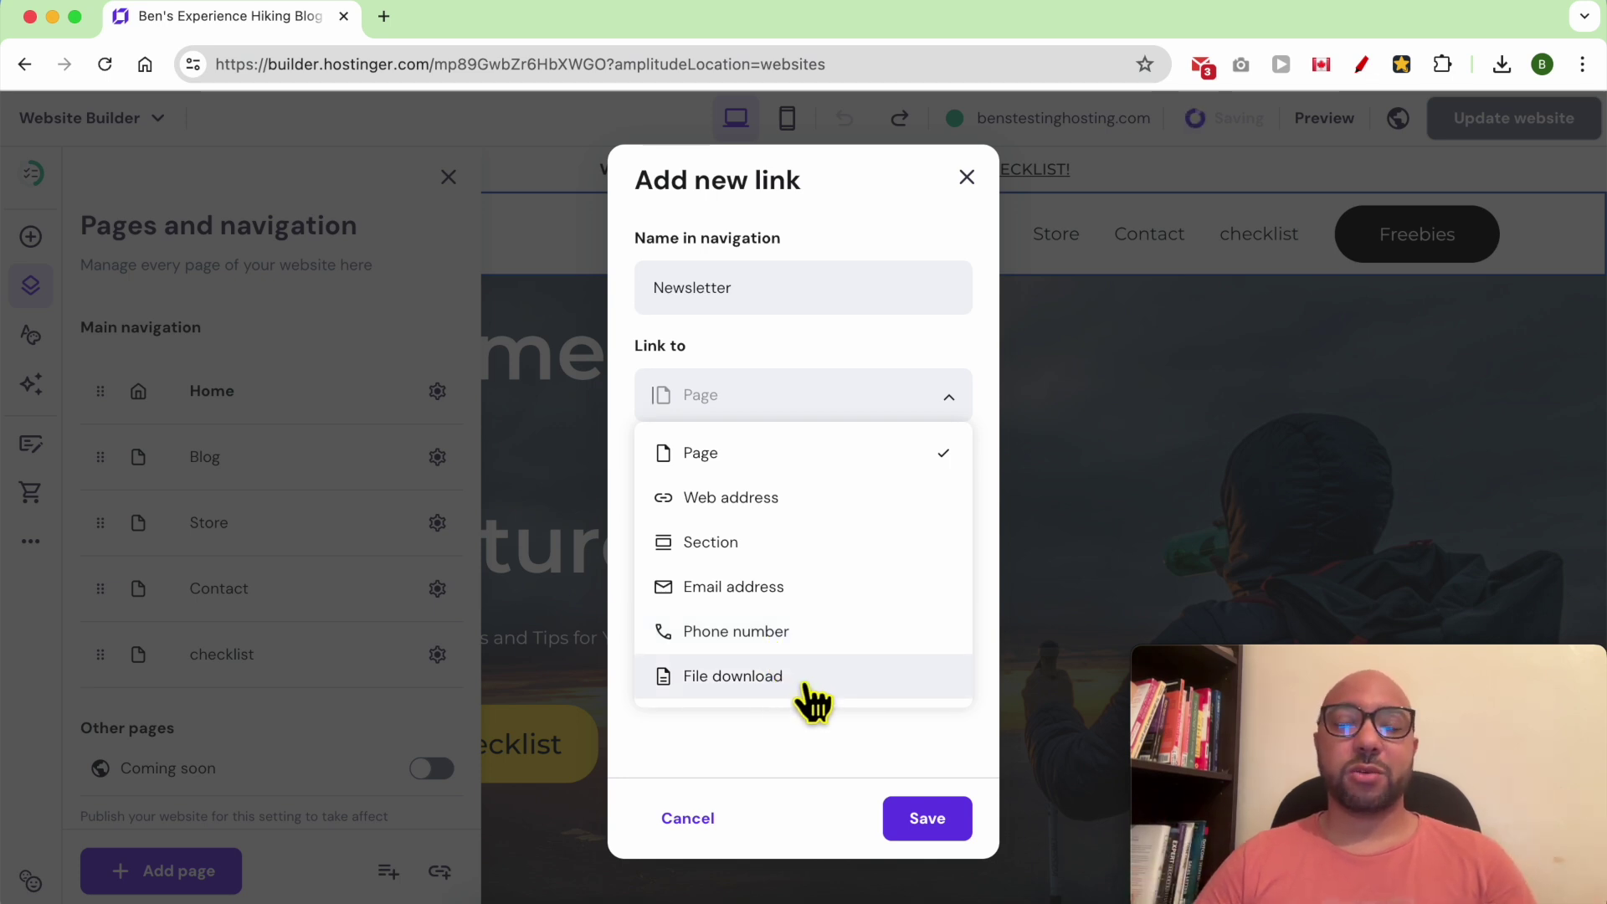
left_click(799, 502)
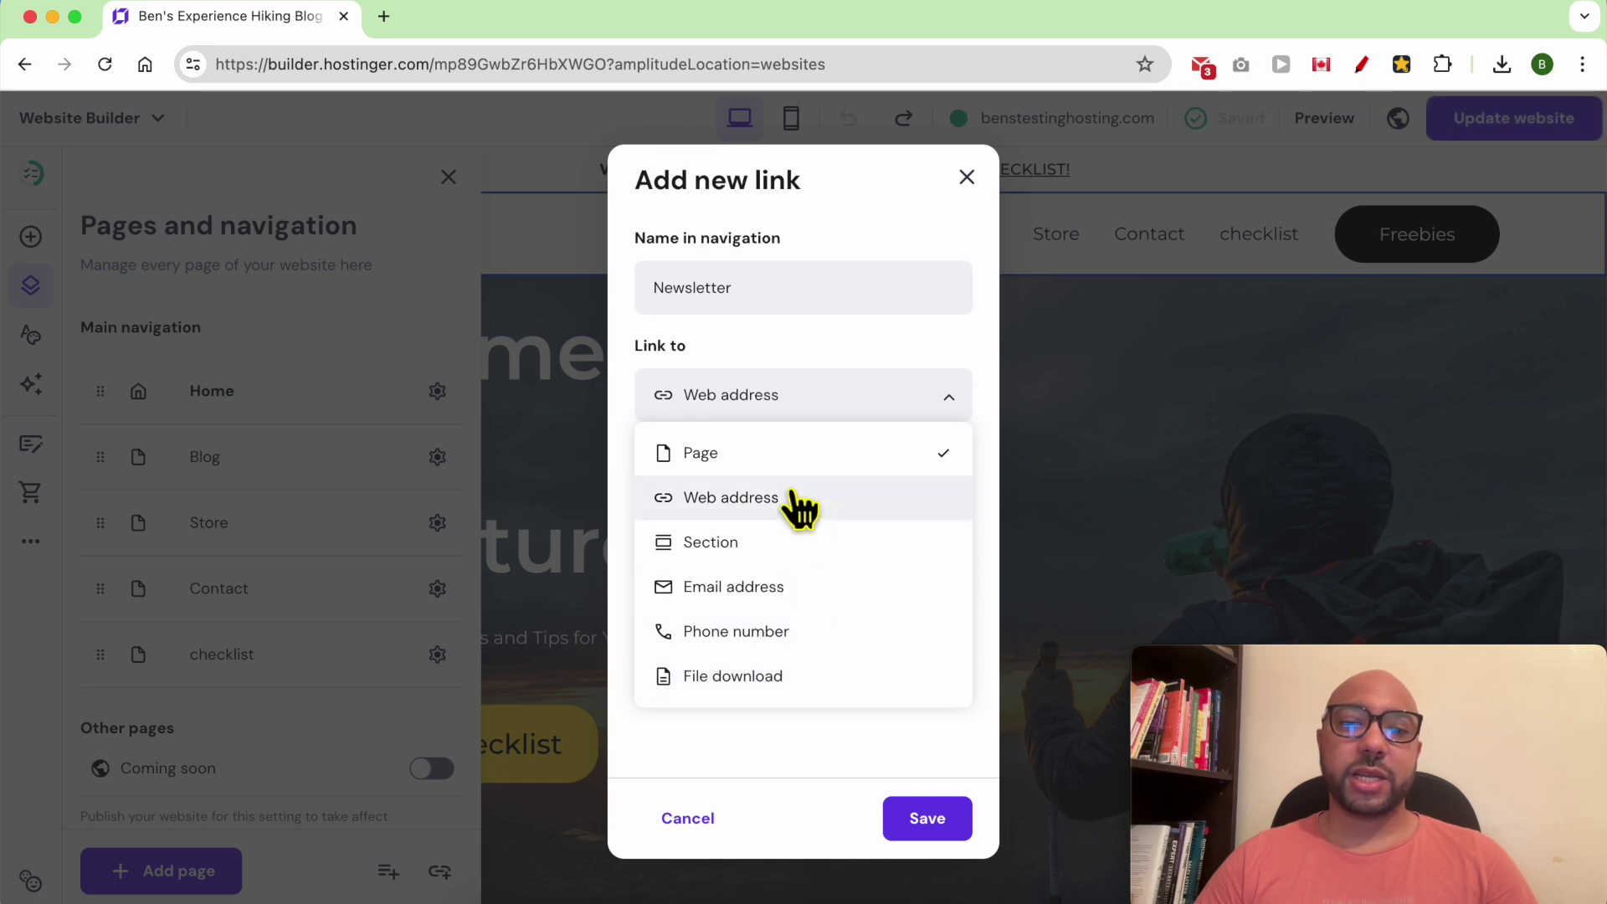
left_click(821, 467)
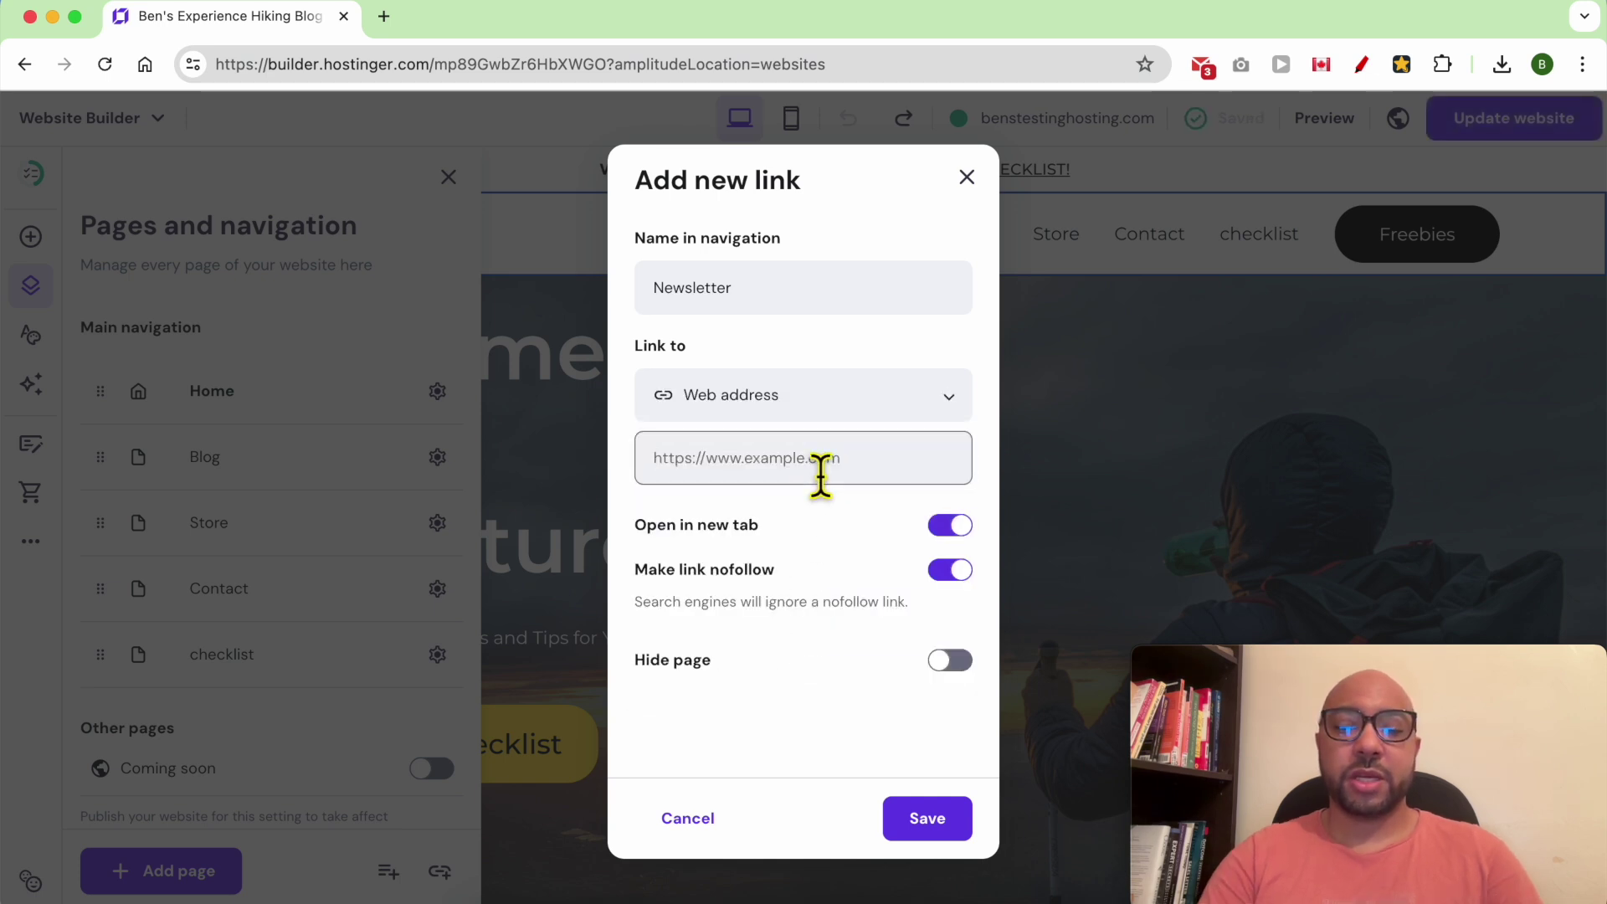
type("http")
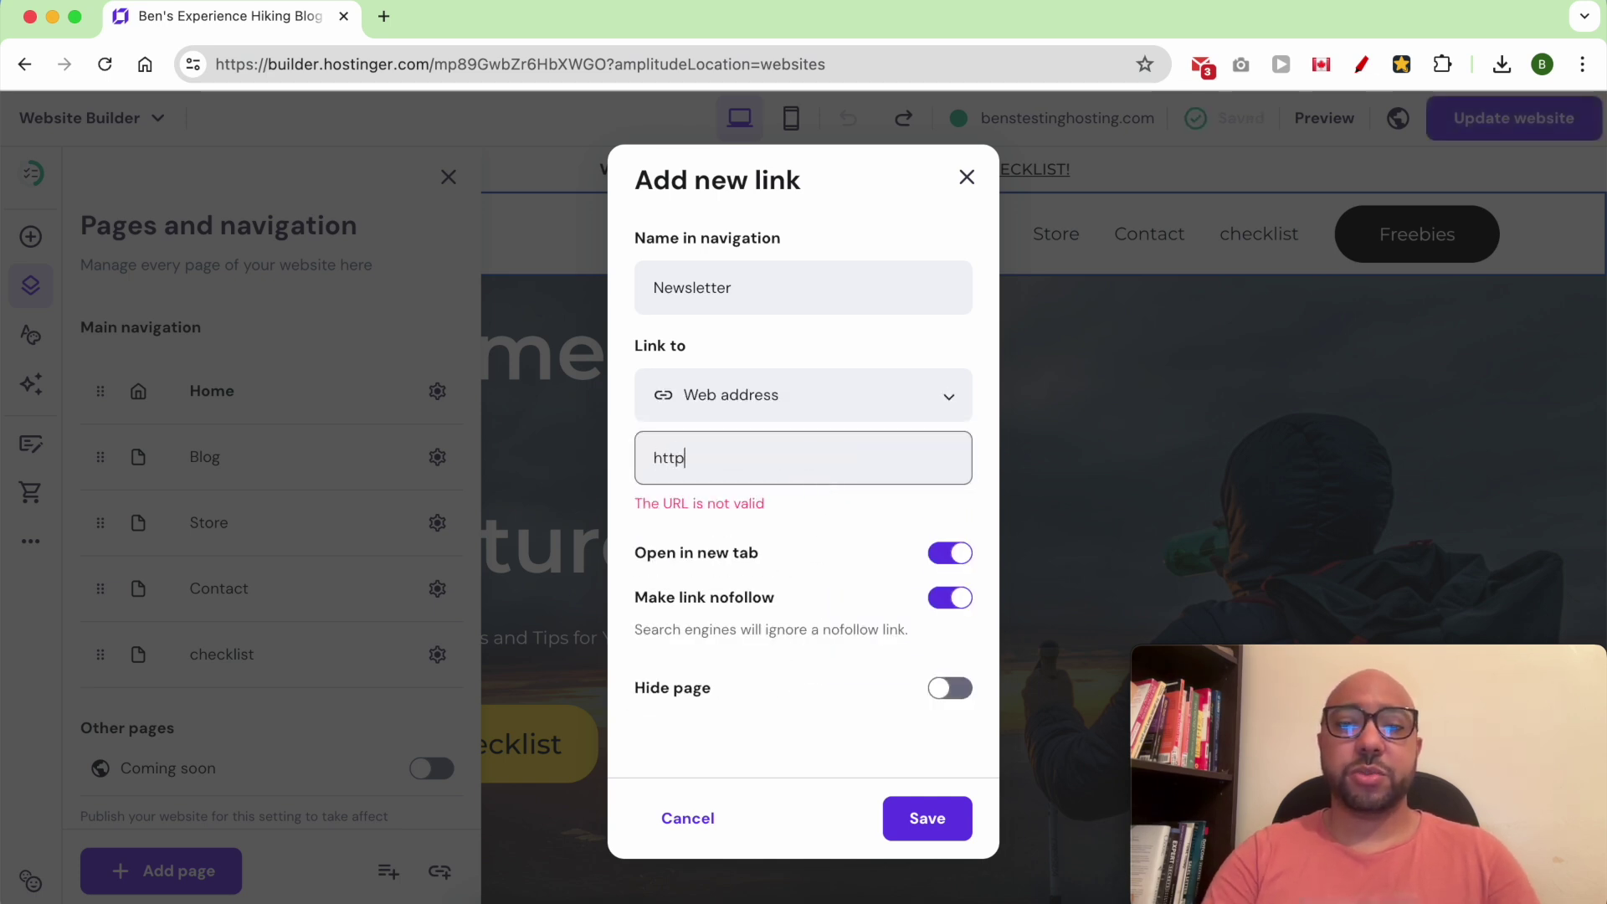
type("s://www.google.co")
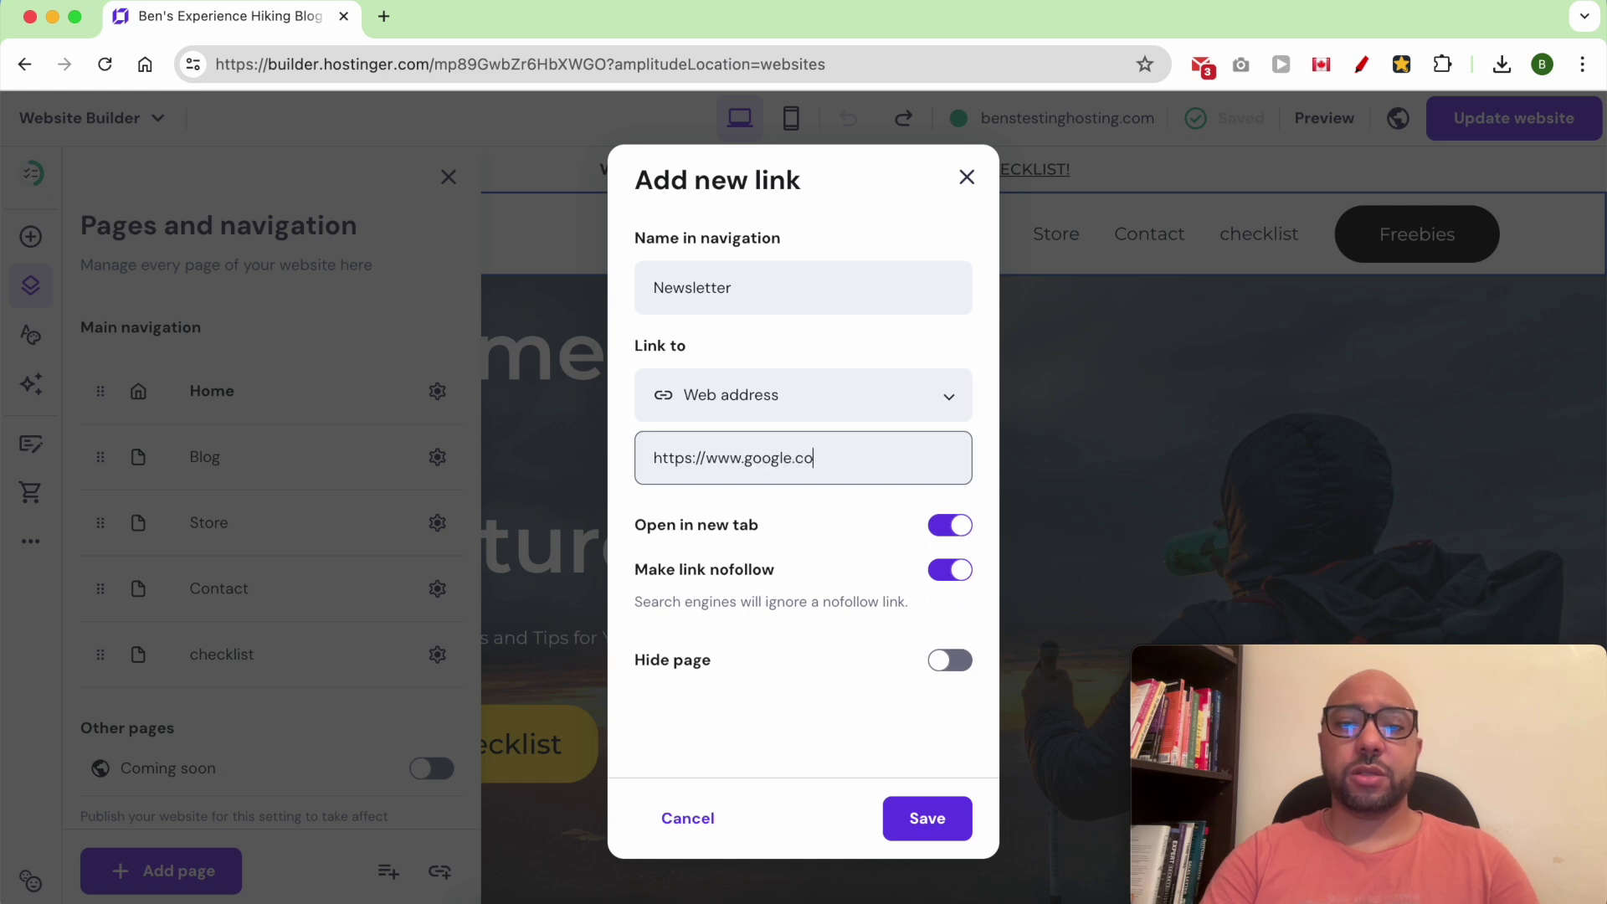
type("m")
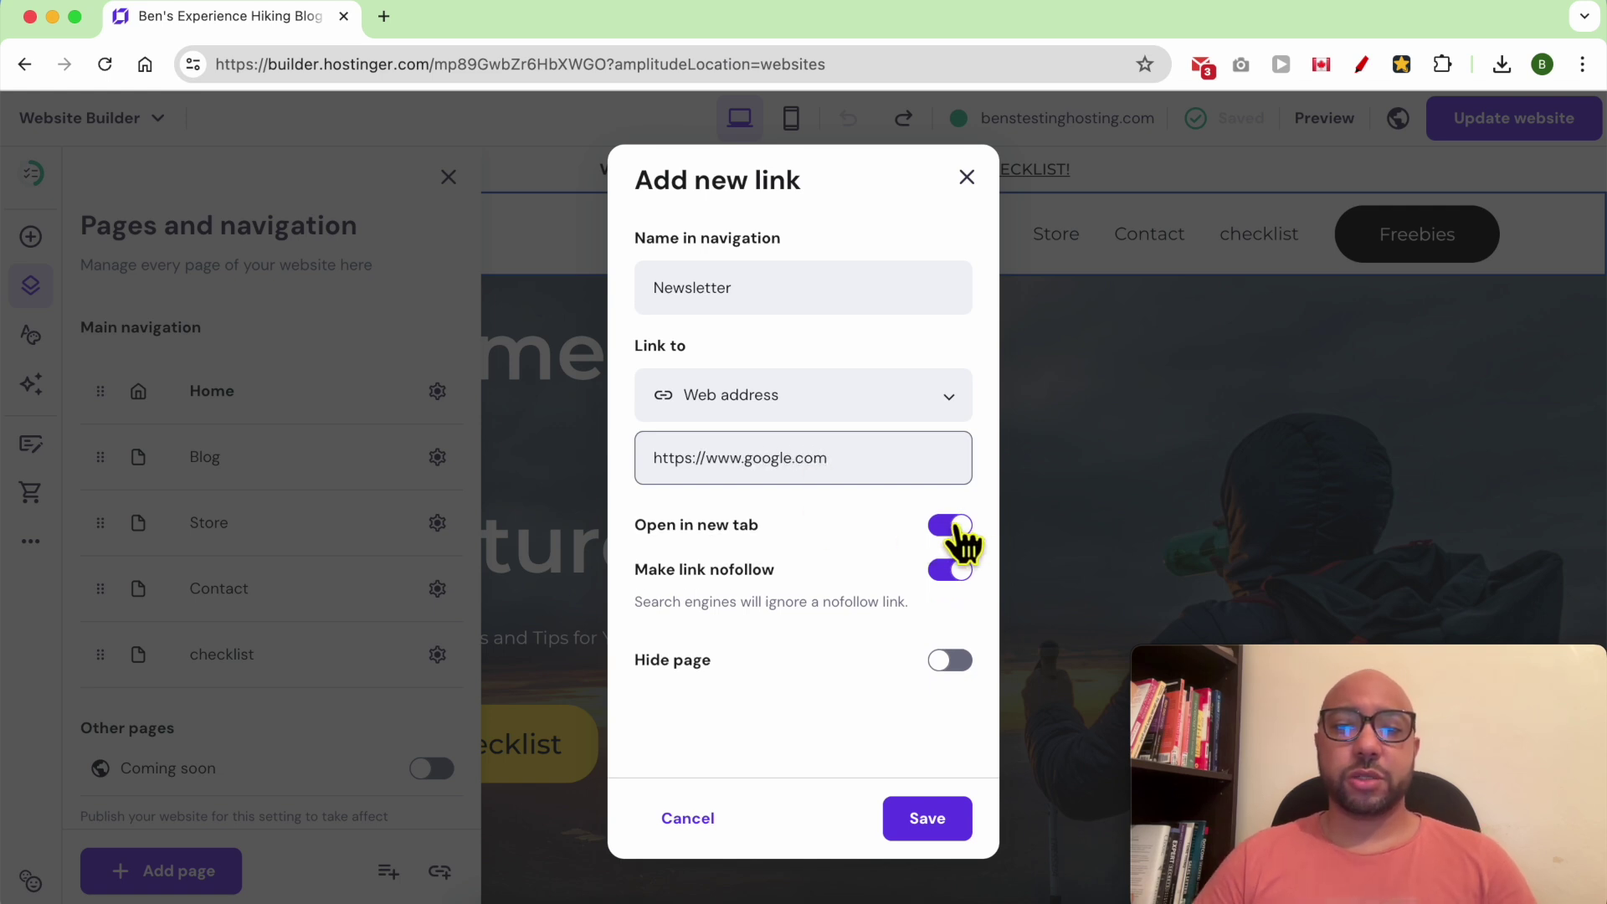
left_click(959, 527)
left_click(953, 527)
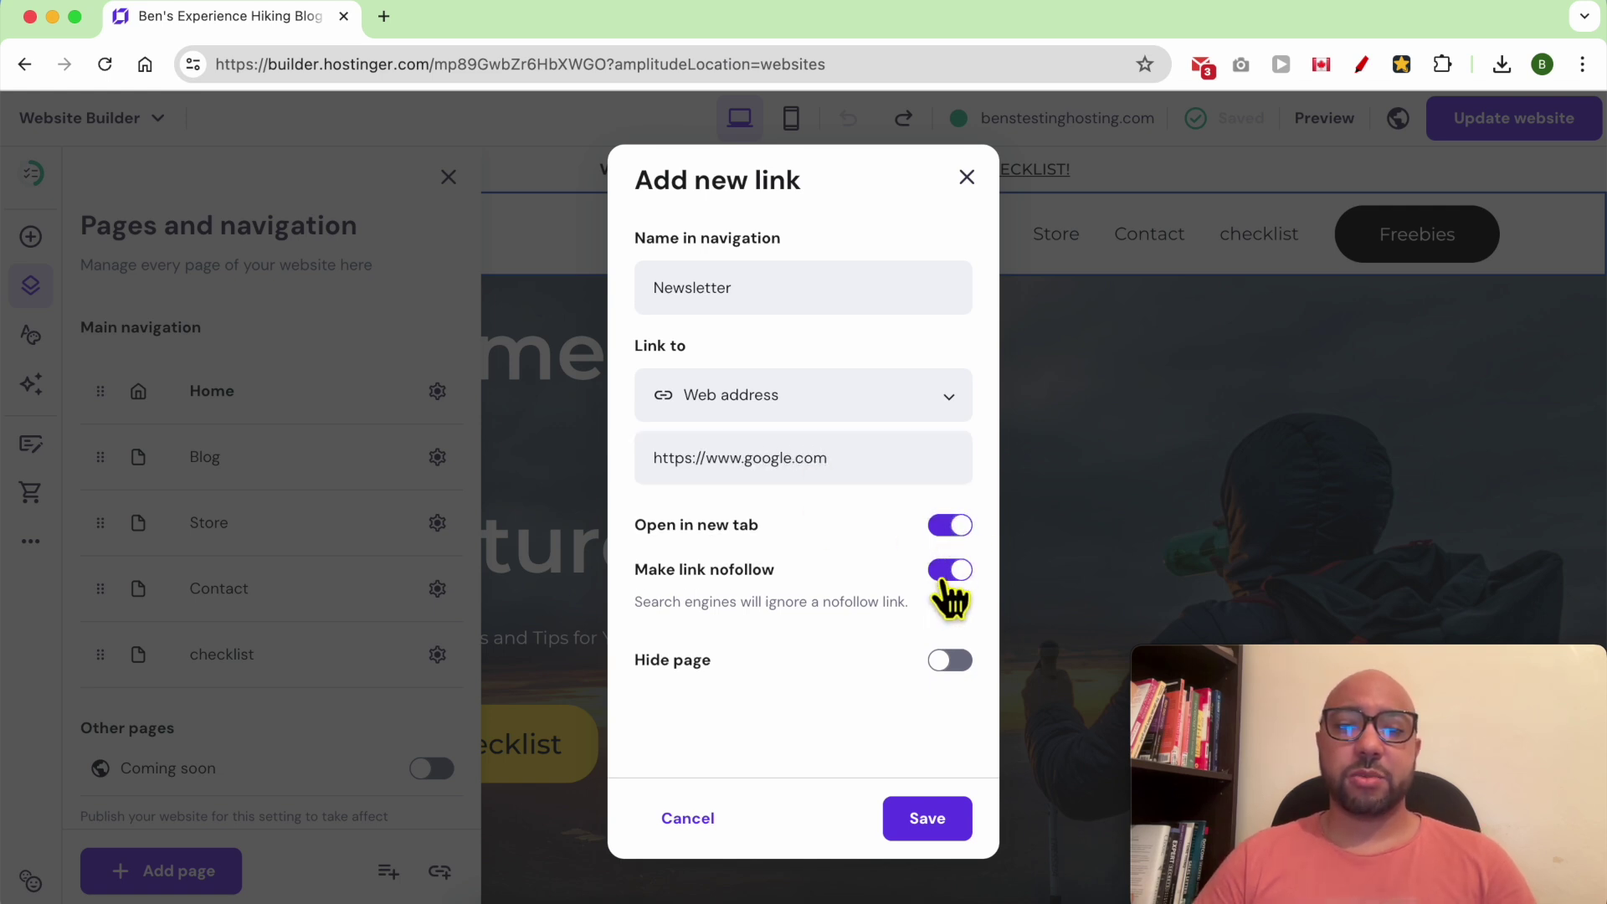
left_click(951, 572)
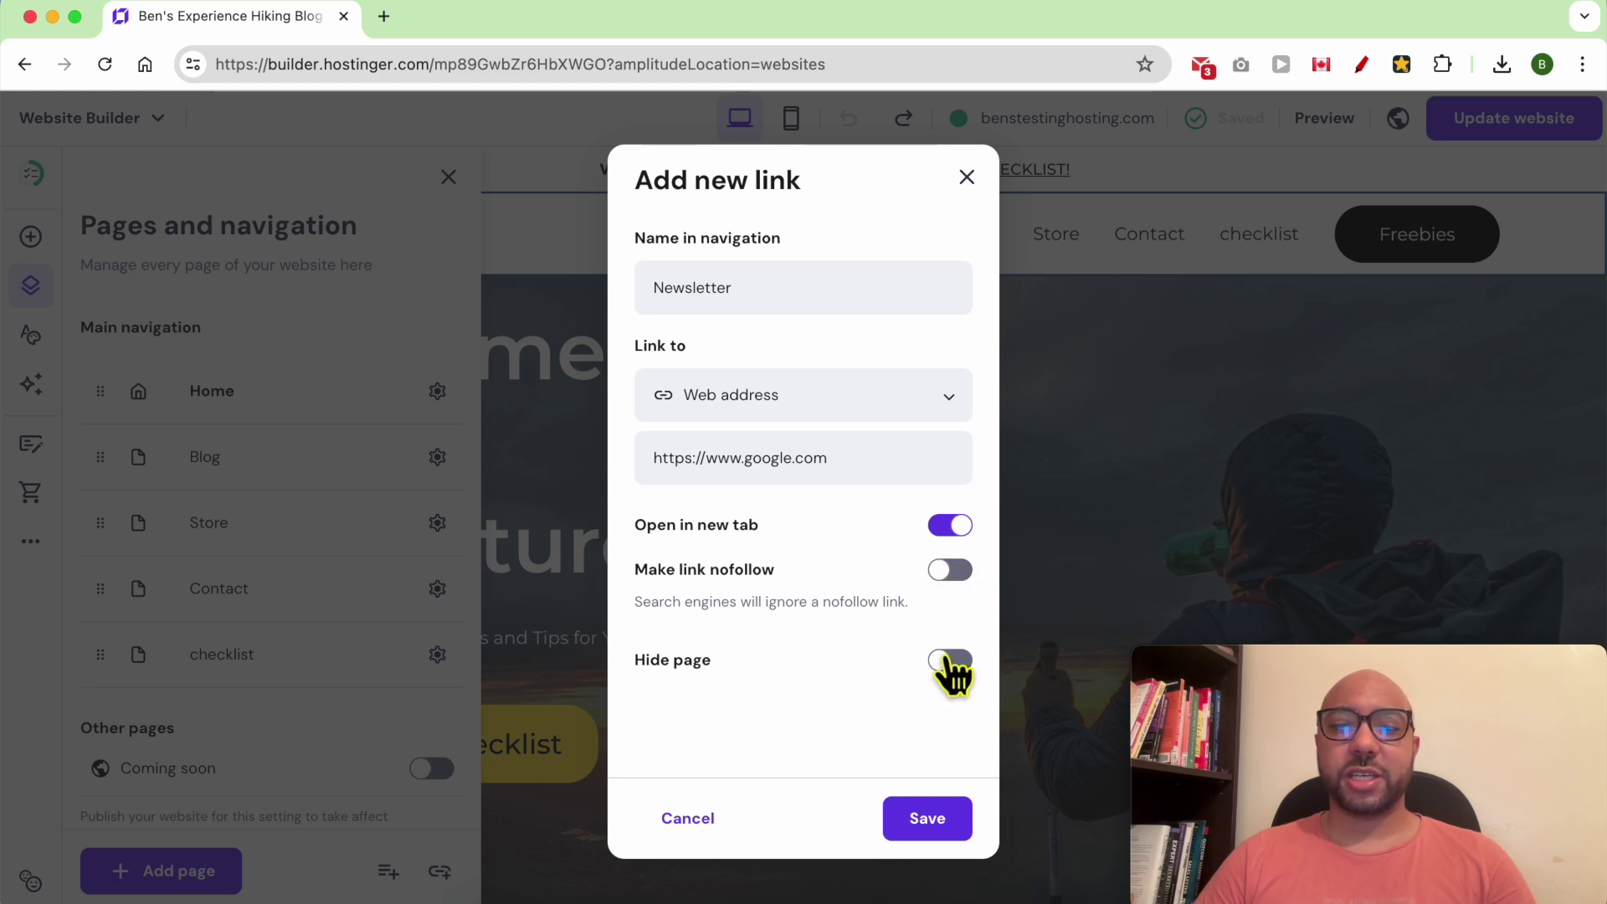
left_click(937, 829)
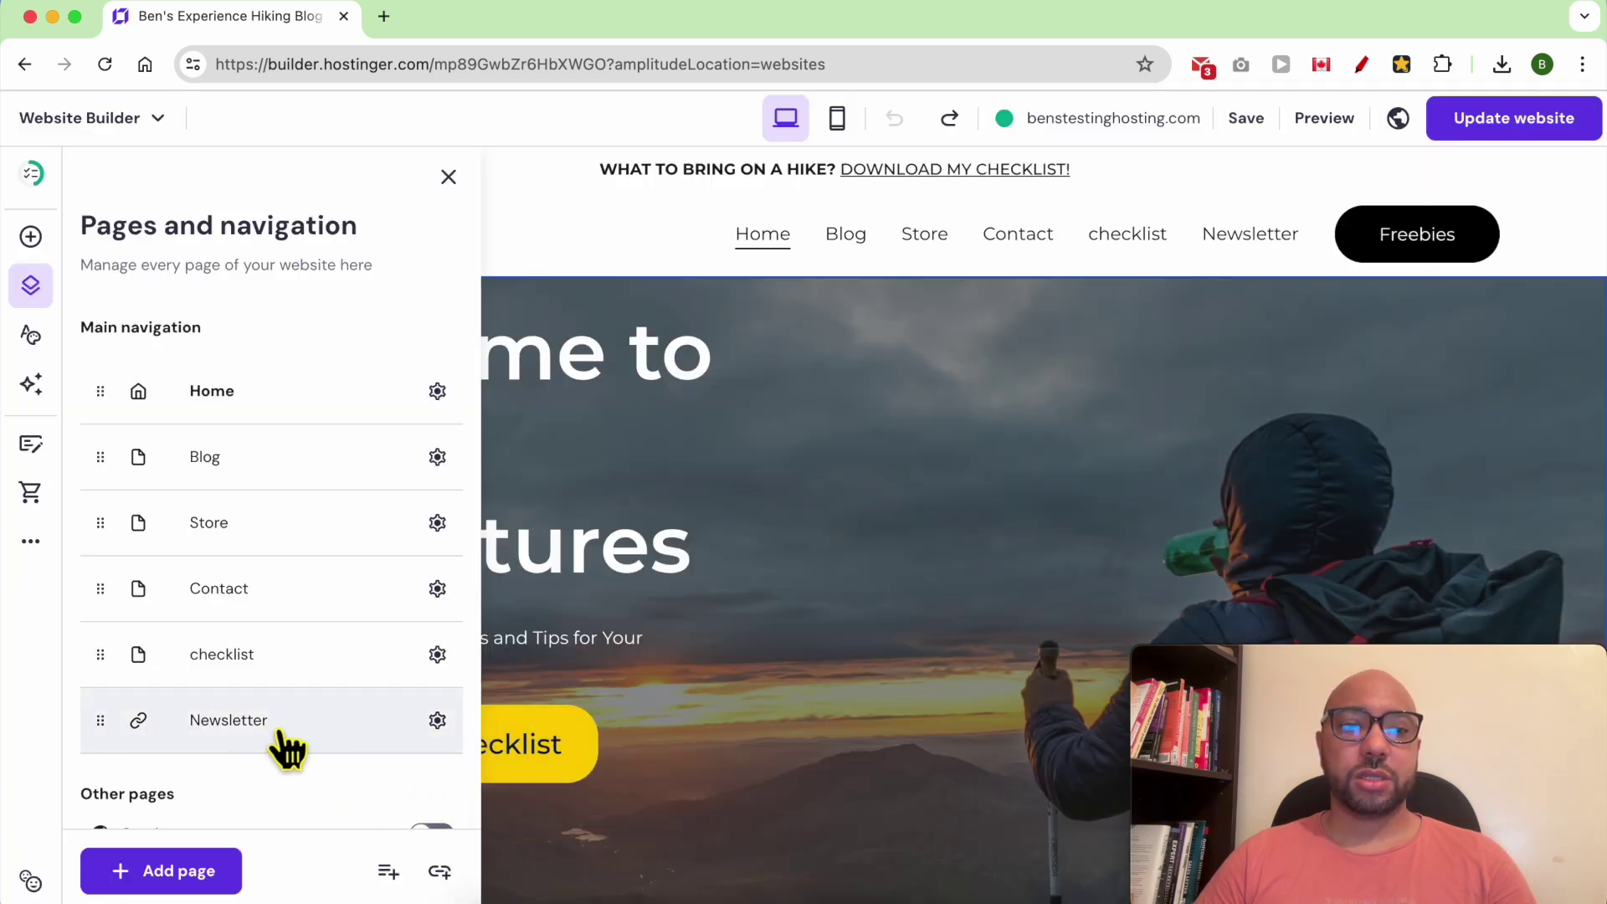
Save the site and preview it to confirm Newsletter opens Google in a new tab
left_click(753, 519)
mouse_move(1245, 118)
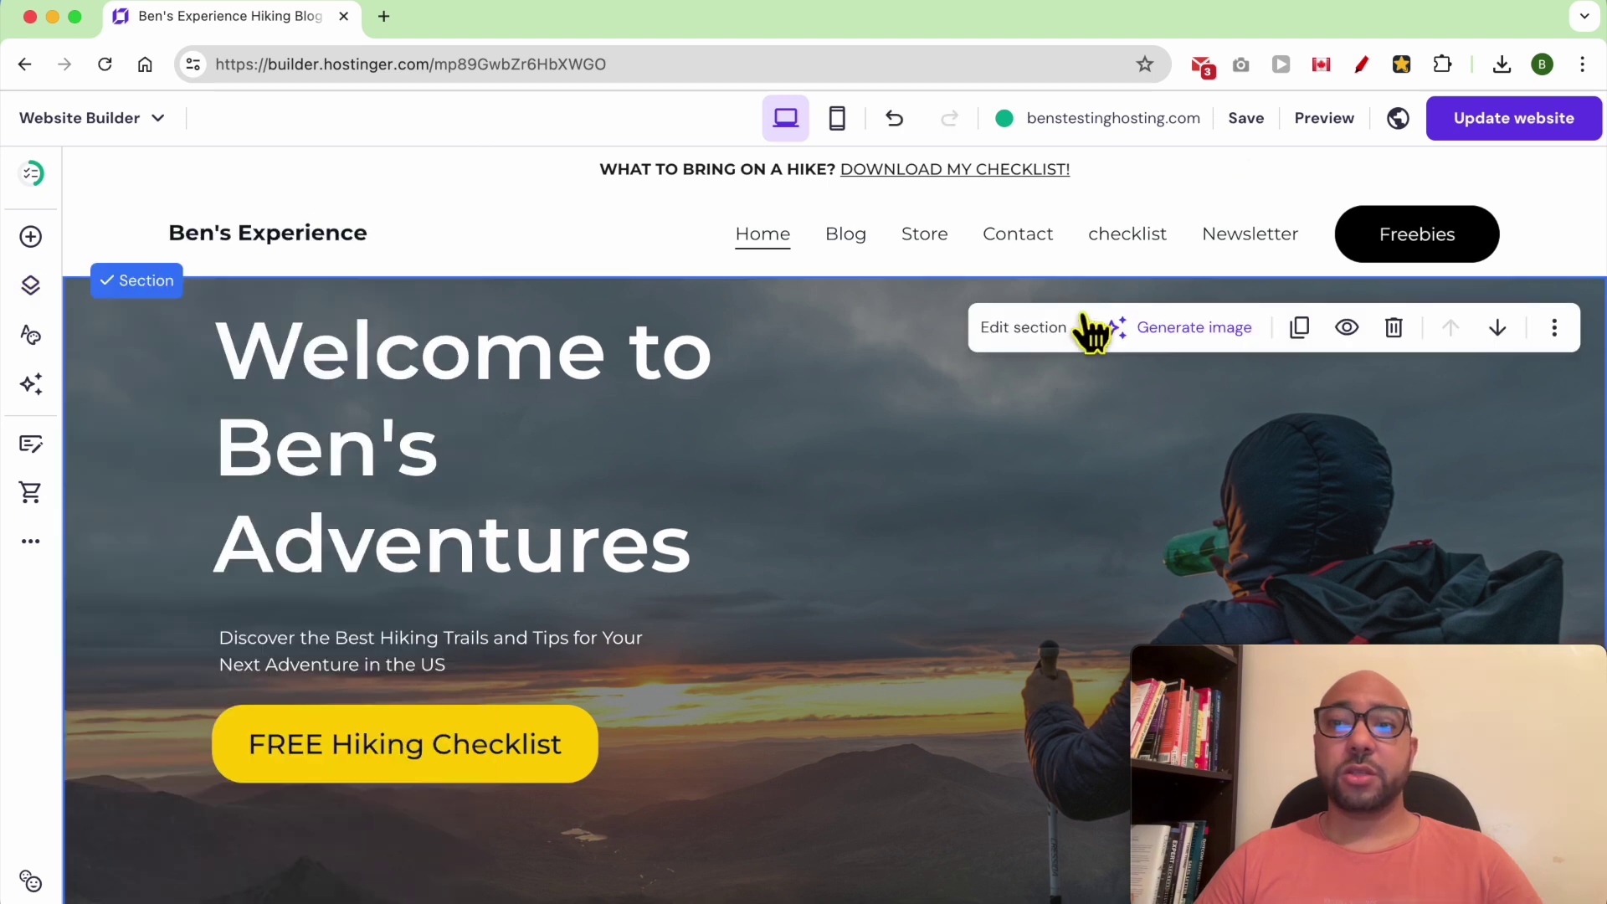
left_click(1258, 123)
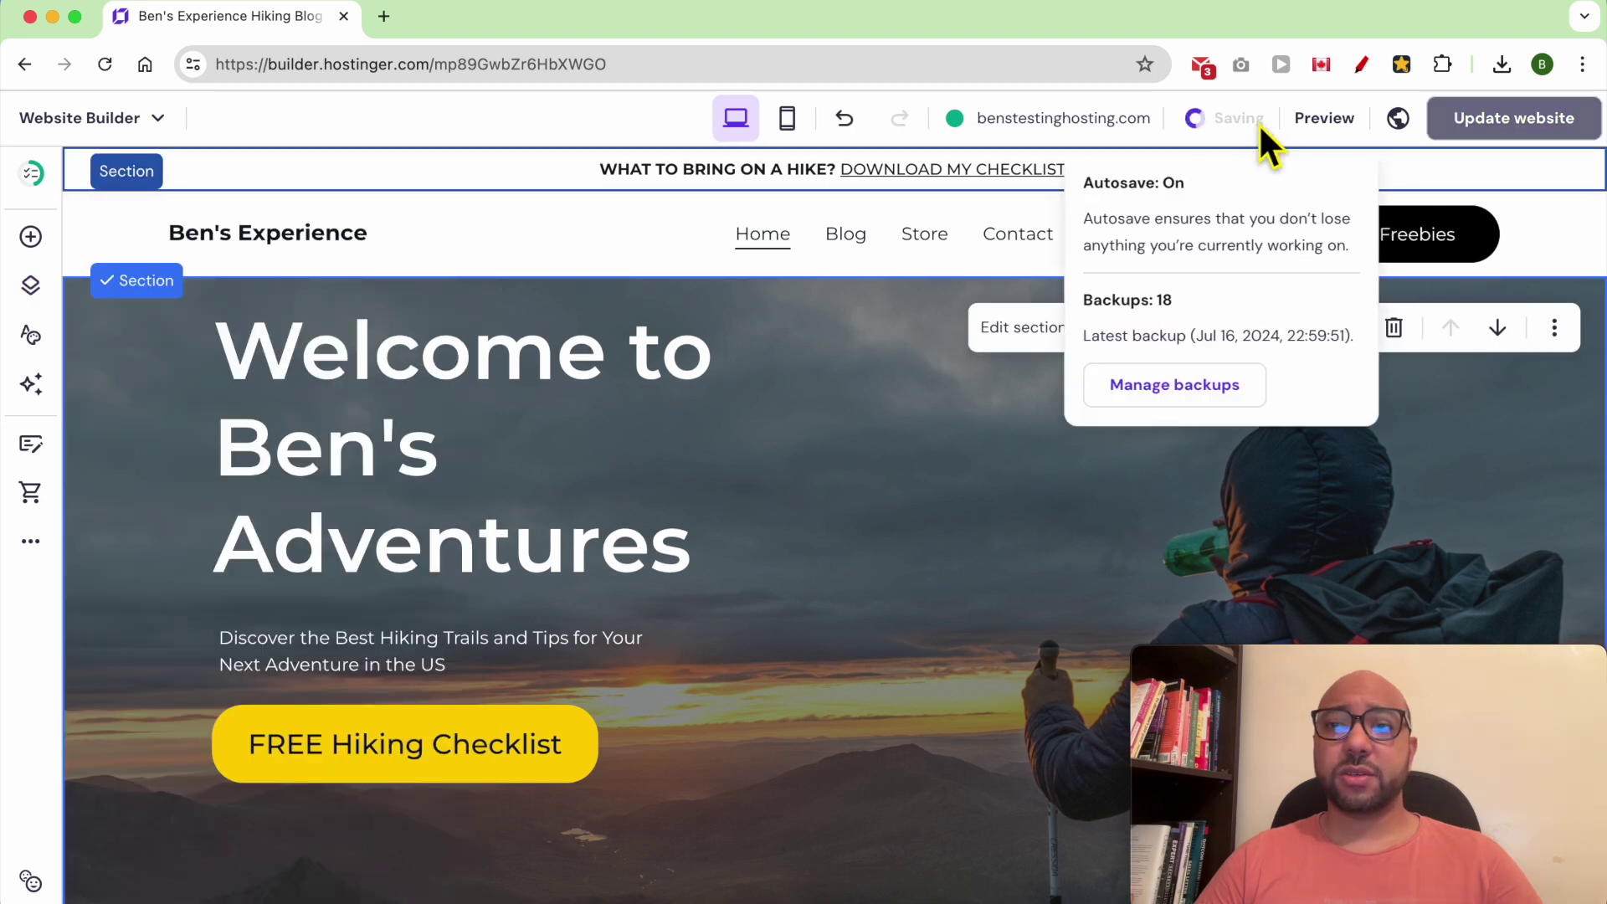
left_click(1311, 121)
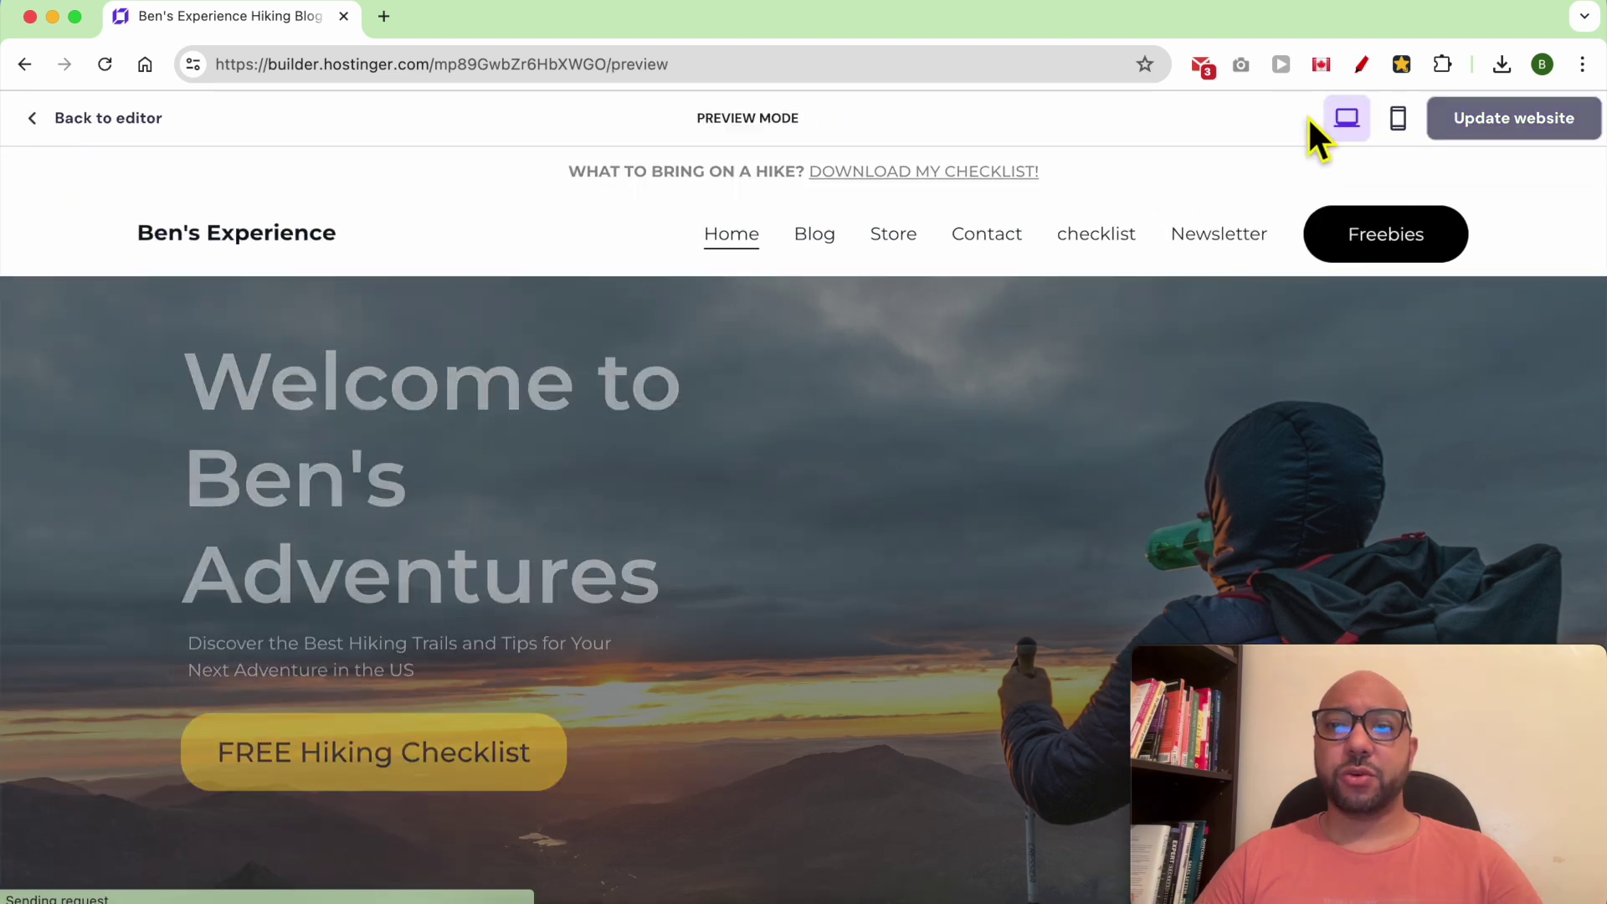
left_click(1233, 234)
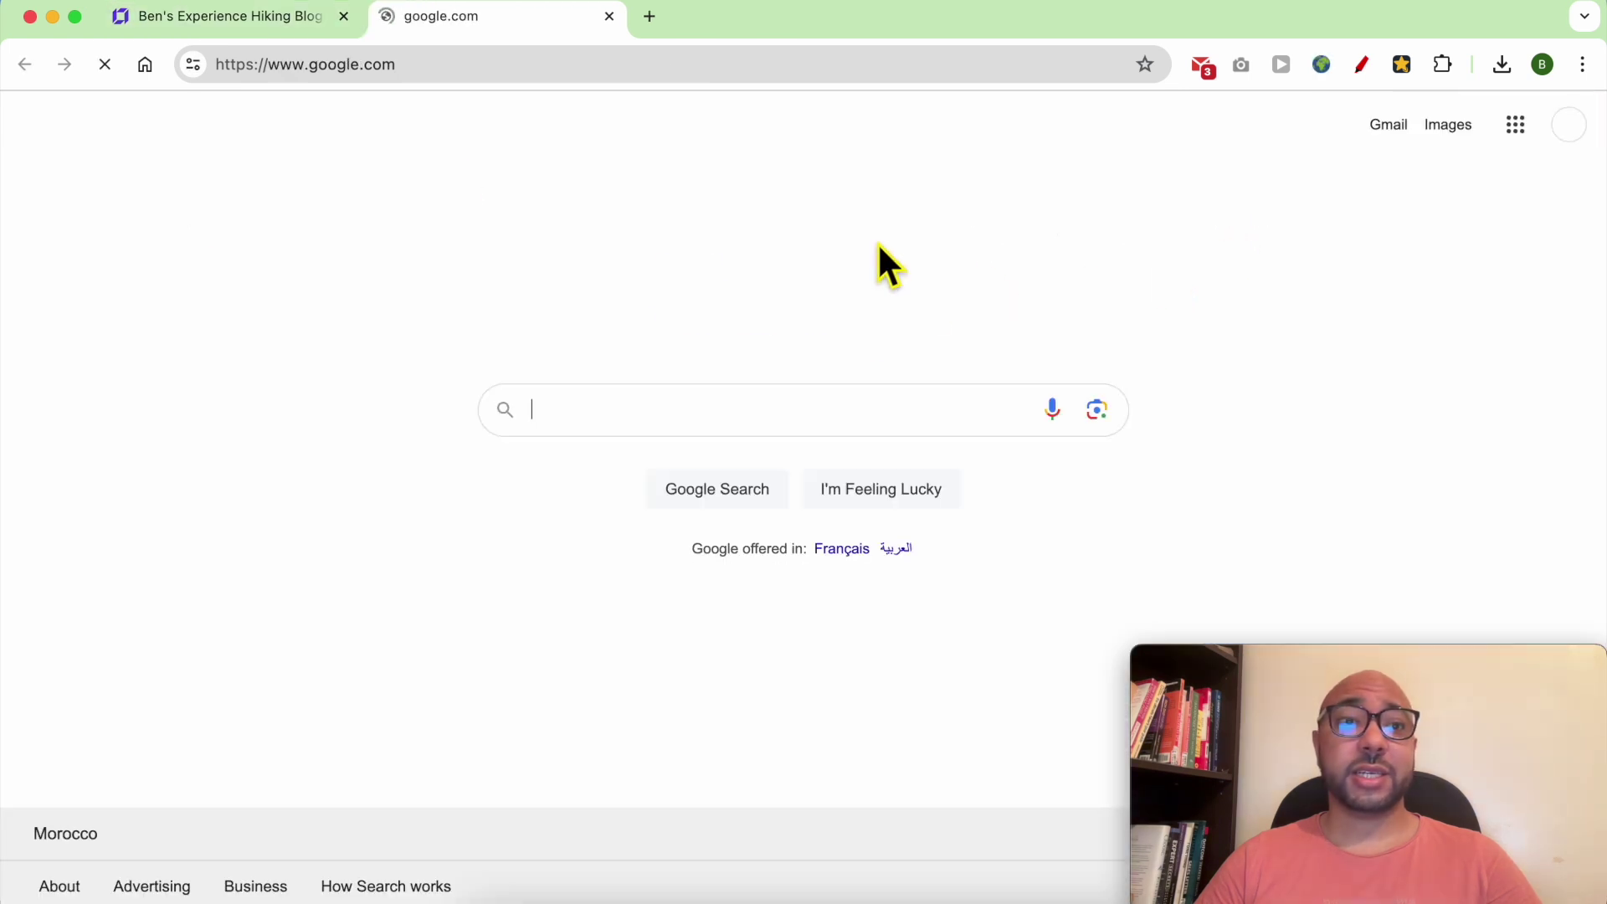
left_click(243, 17)
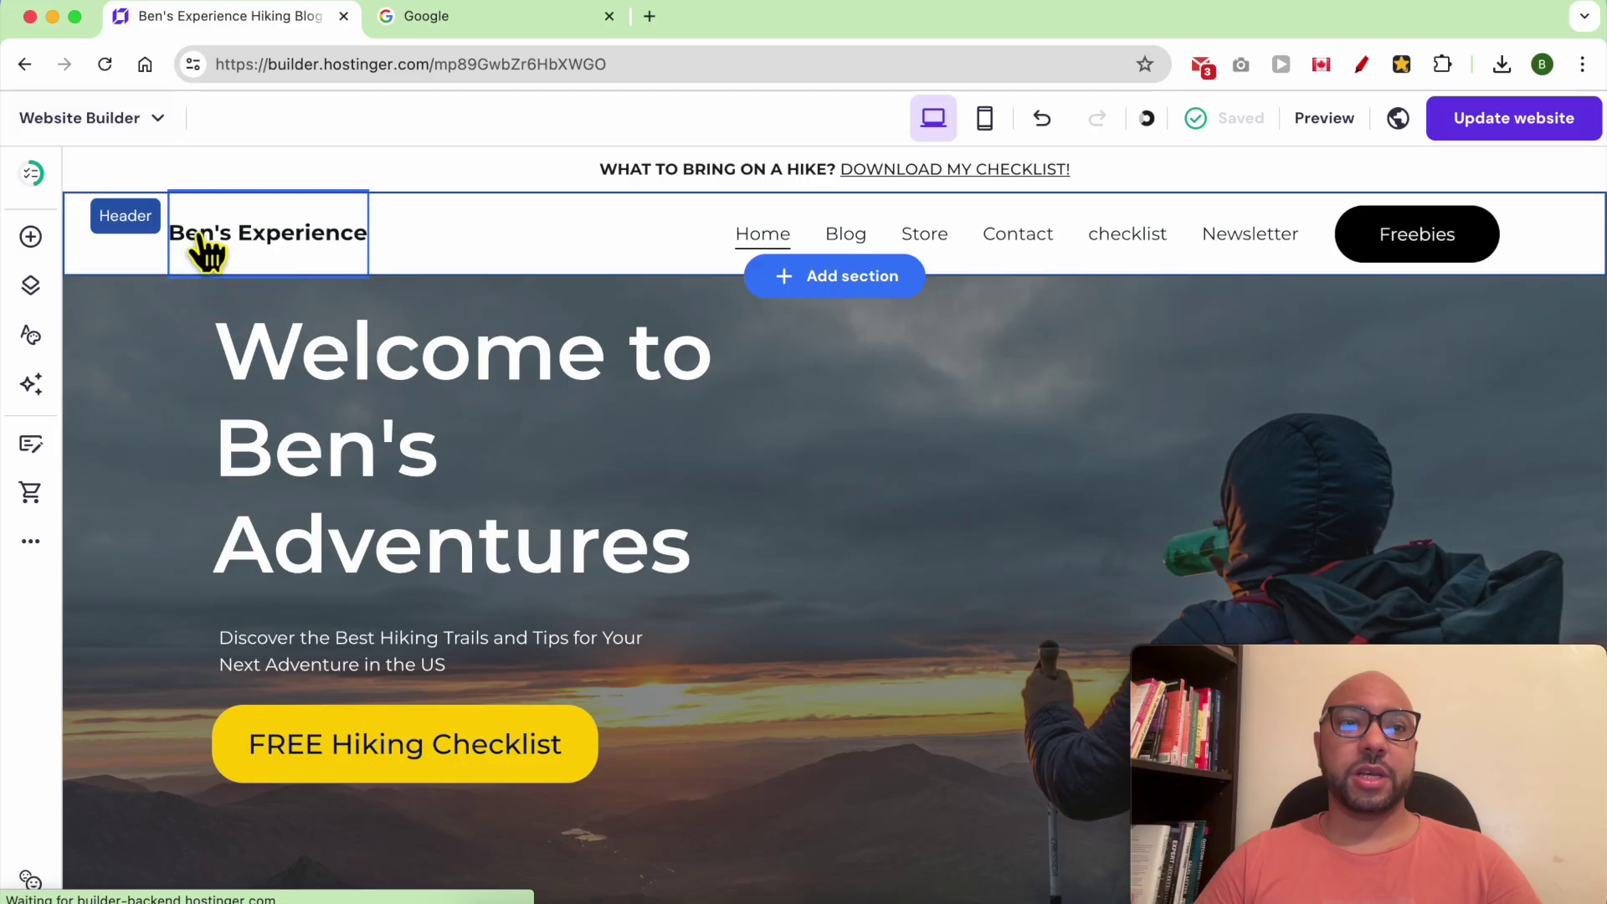
Select 'Best Hiking Trails' in the hero subtitle and open its link settings
left_click(860, 450)
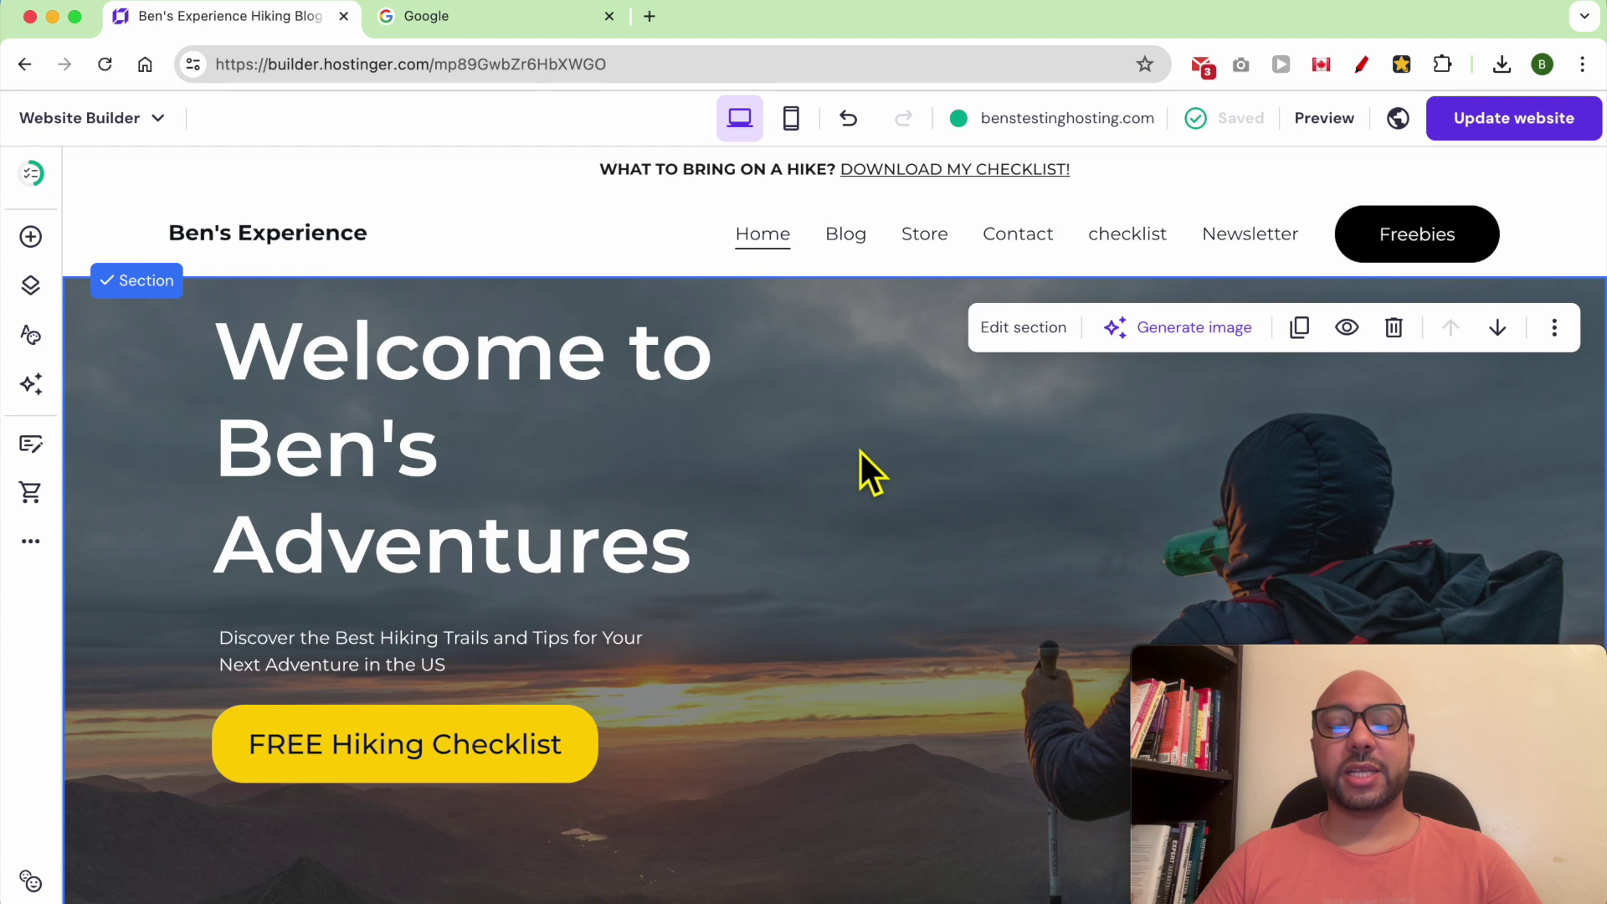
scroll(854, 598, "down", 3)
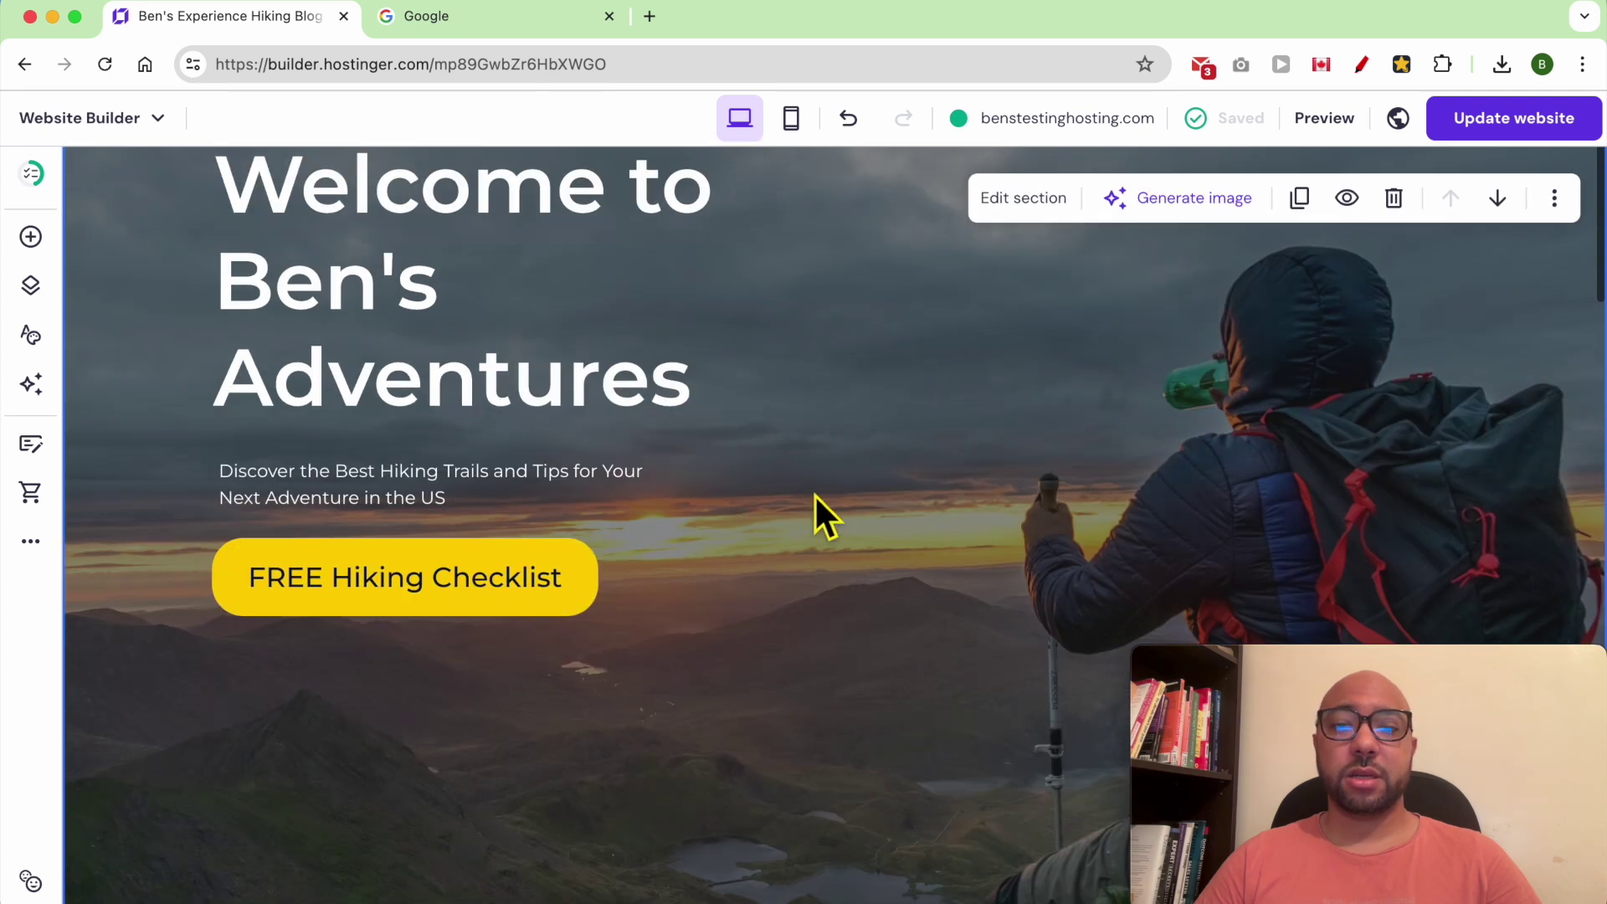
scroll(857, 476, "down", 10)
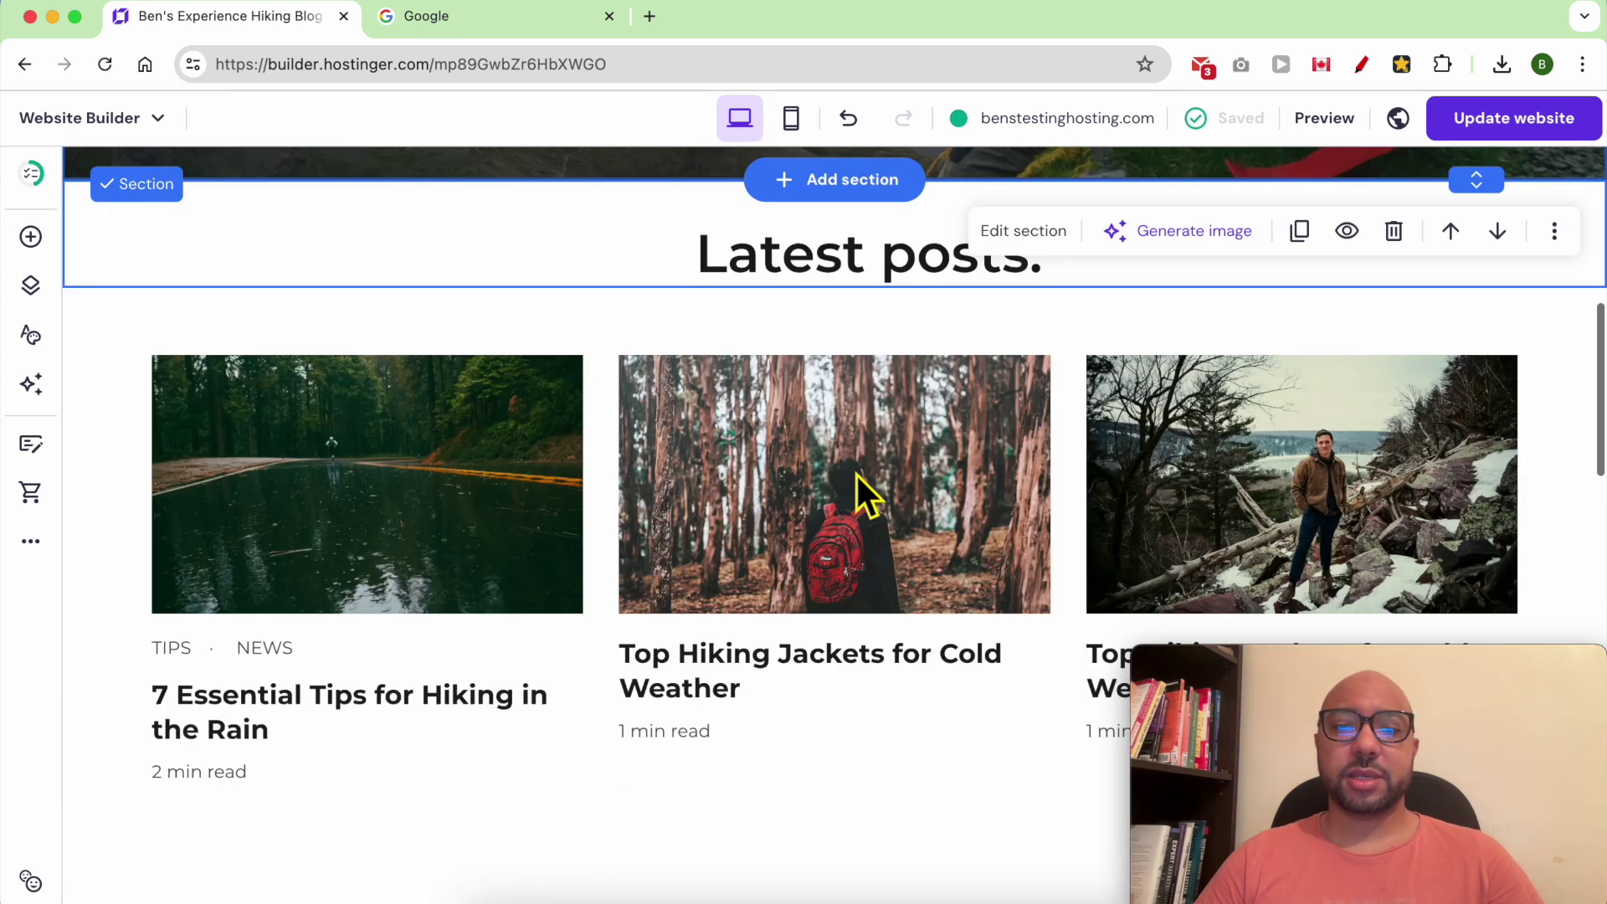
scroll(857, 475, "down", 2)
scroll(855, 472, "up", 20)
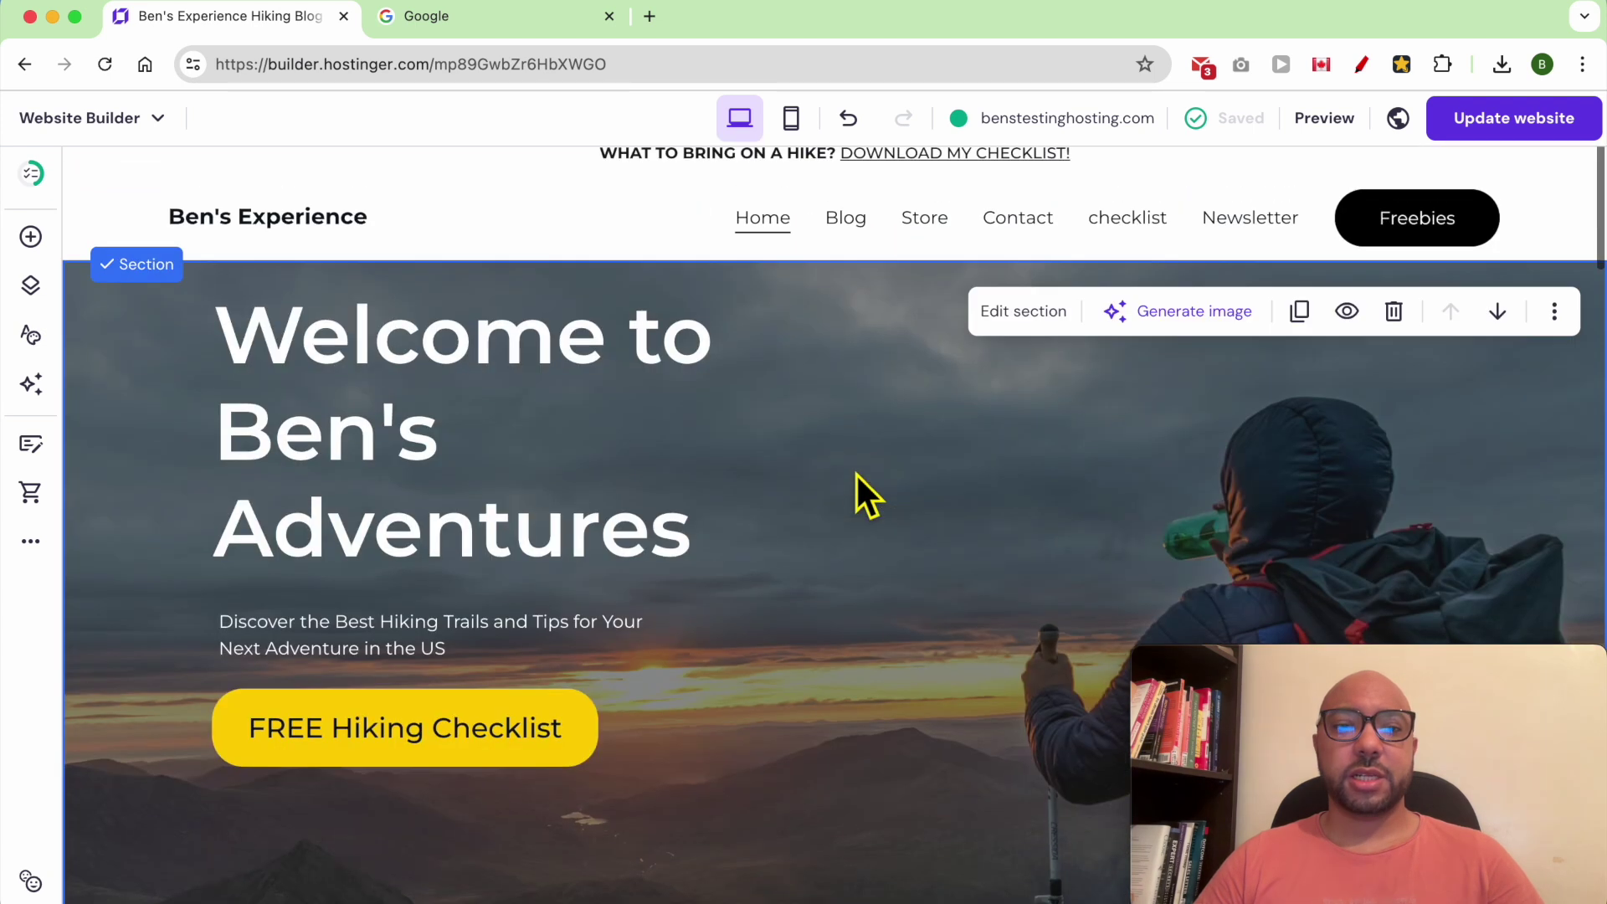
double_click(339, 644)
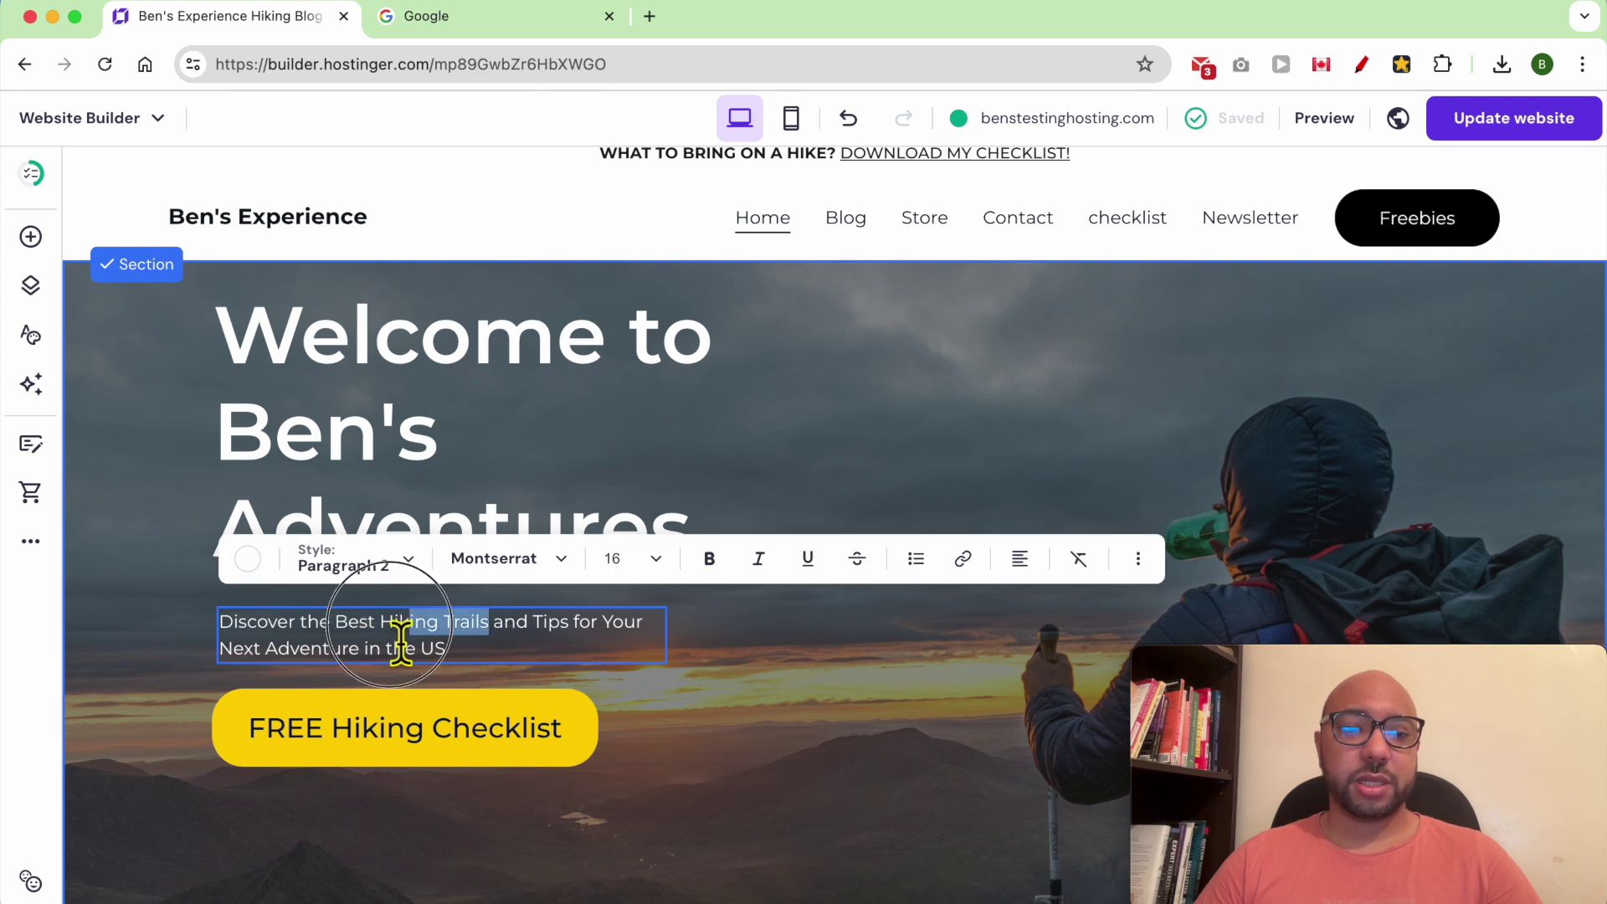
left_click_drag(347, 643, 439, 657)
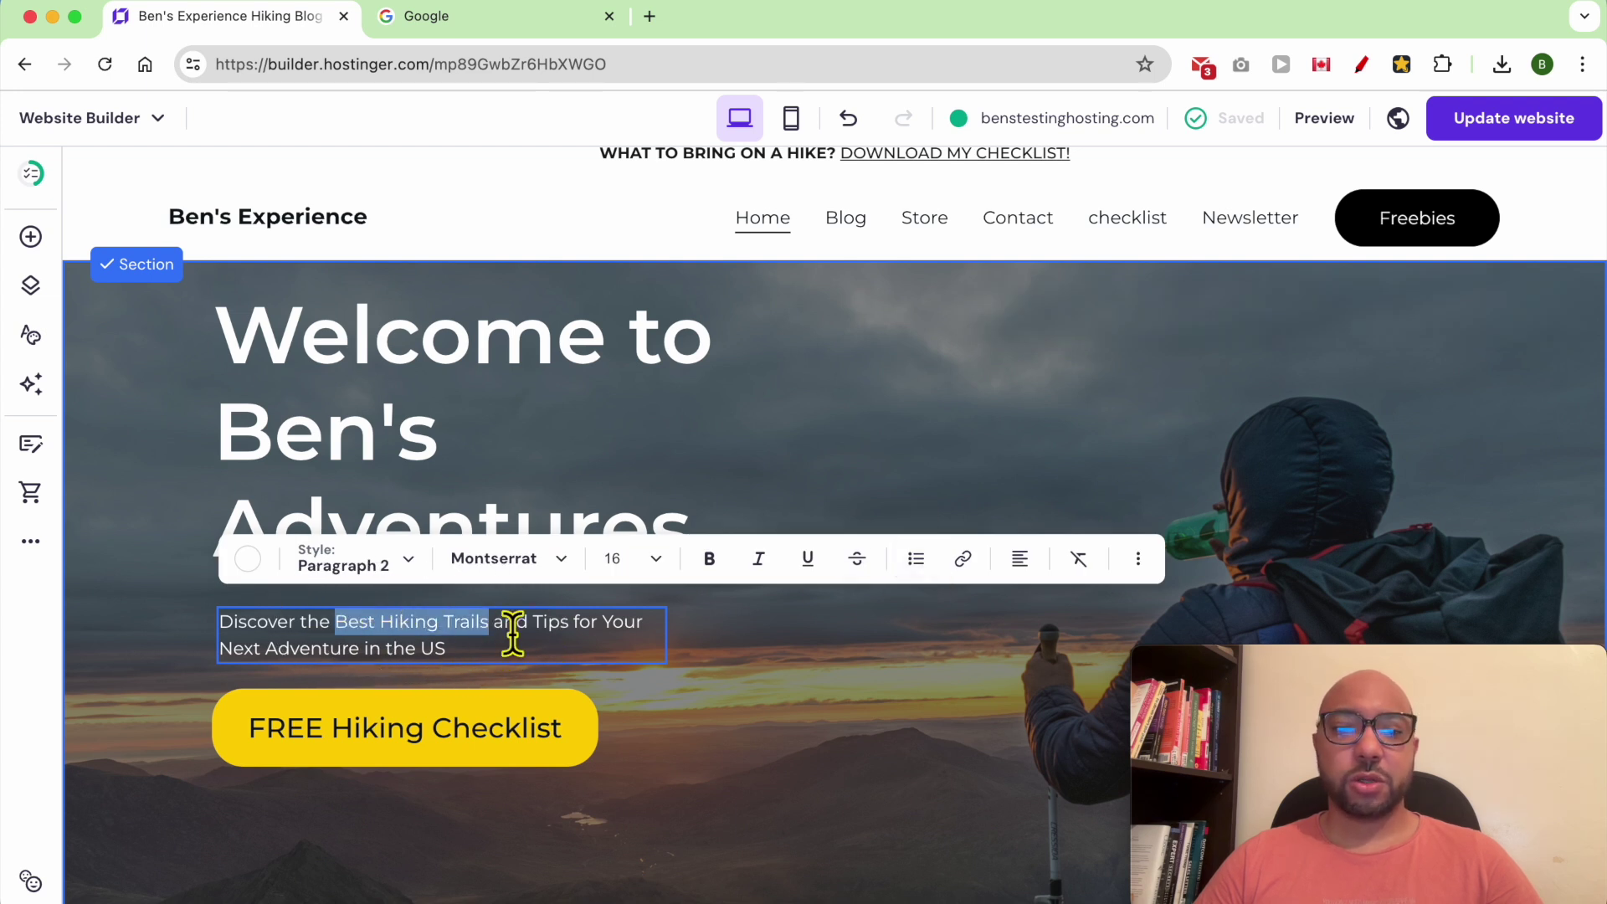
left_click_drag(495, 626, 351, 640)
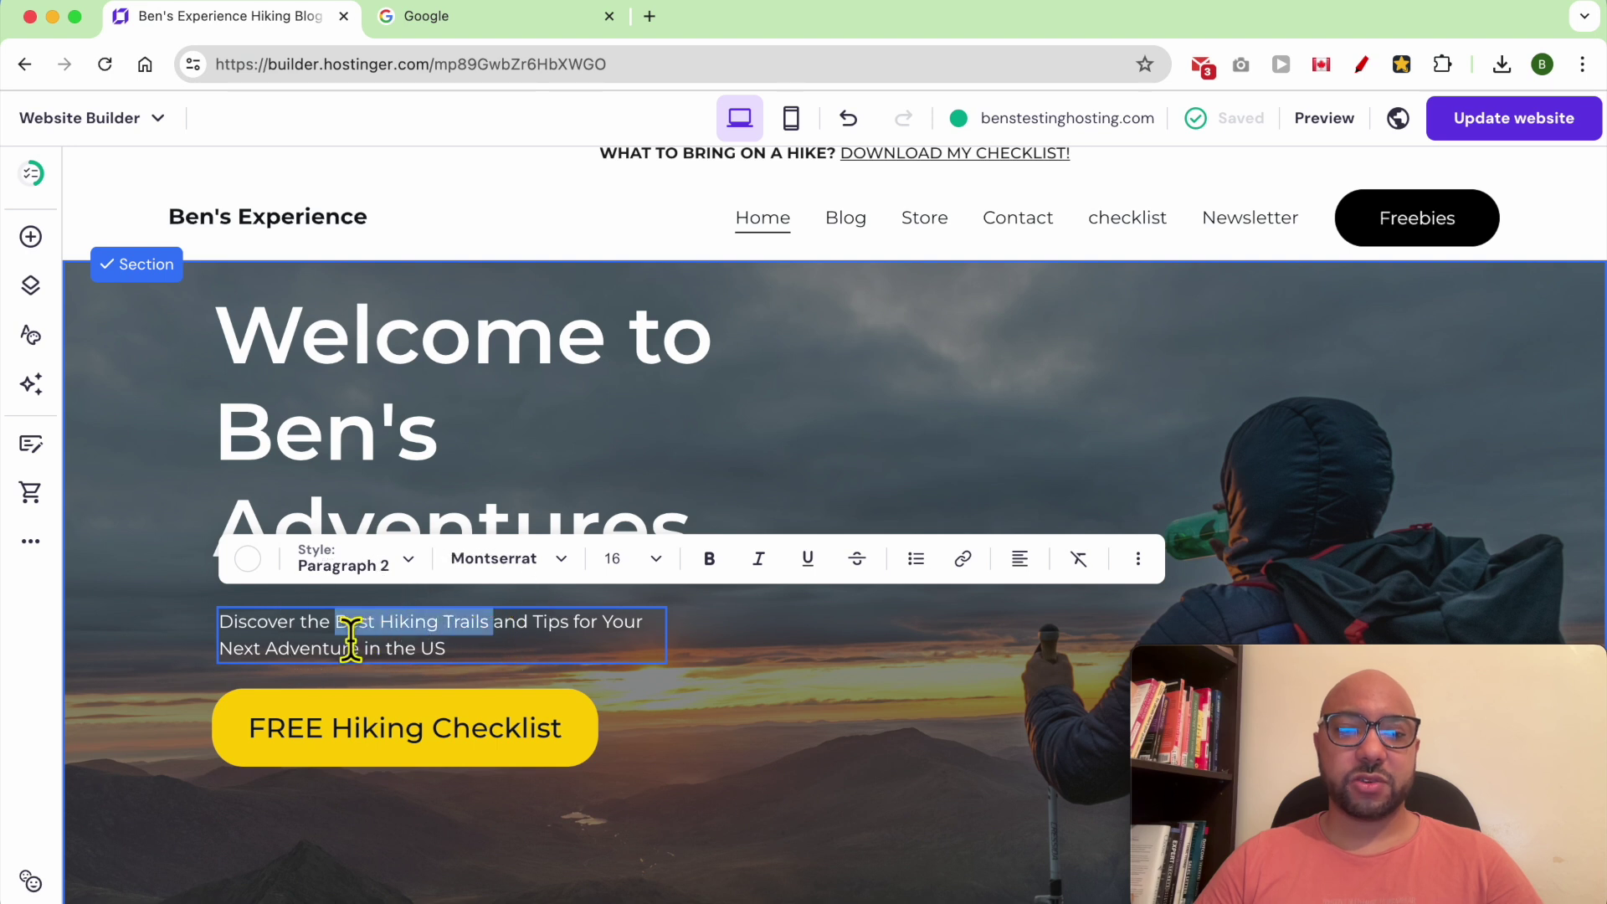
left_click(963, 559)
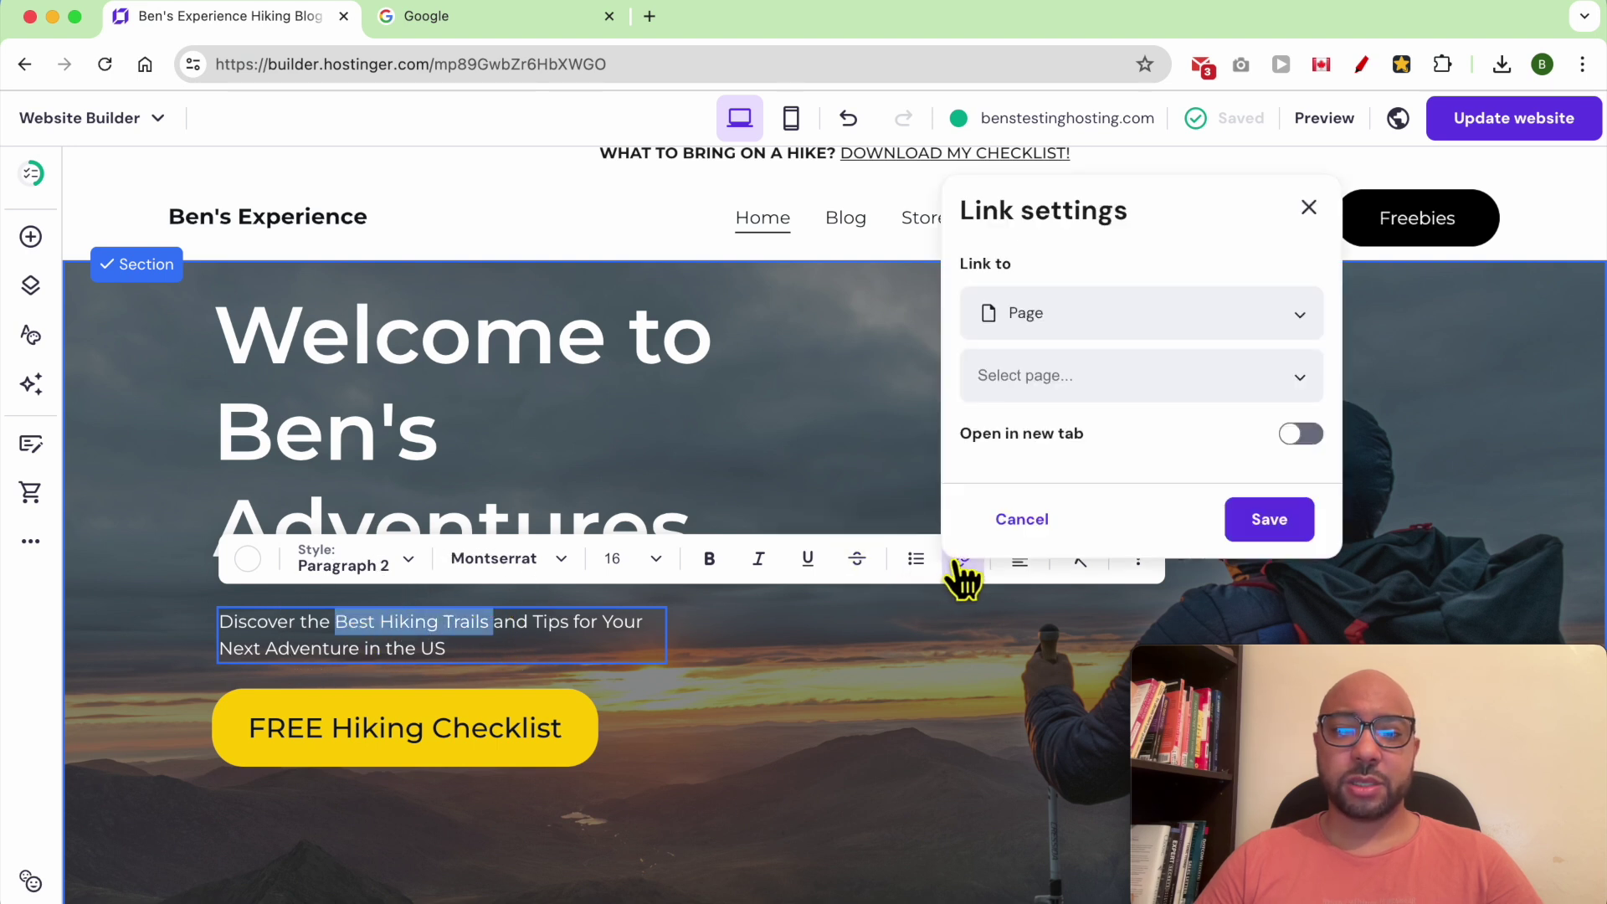
Link 'Best Hiking Trails' to the 'Best Hiking Jacket for Cold Wheather' page and preview the site
left_click(1105, 333)
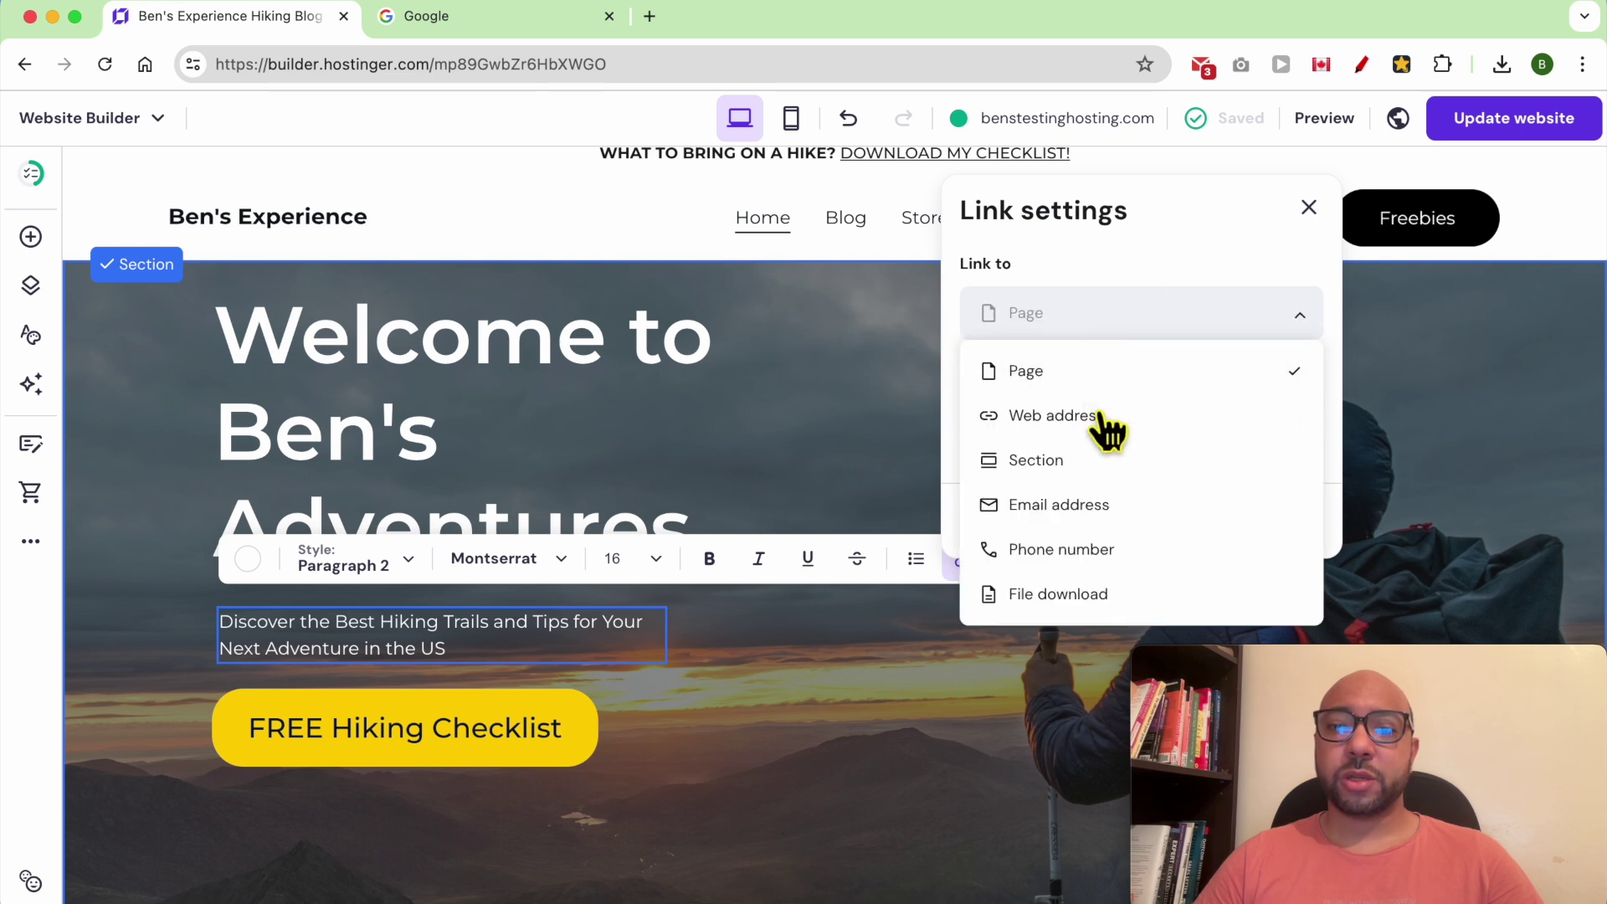
left_click(1113, 311)
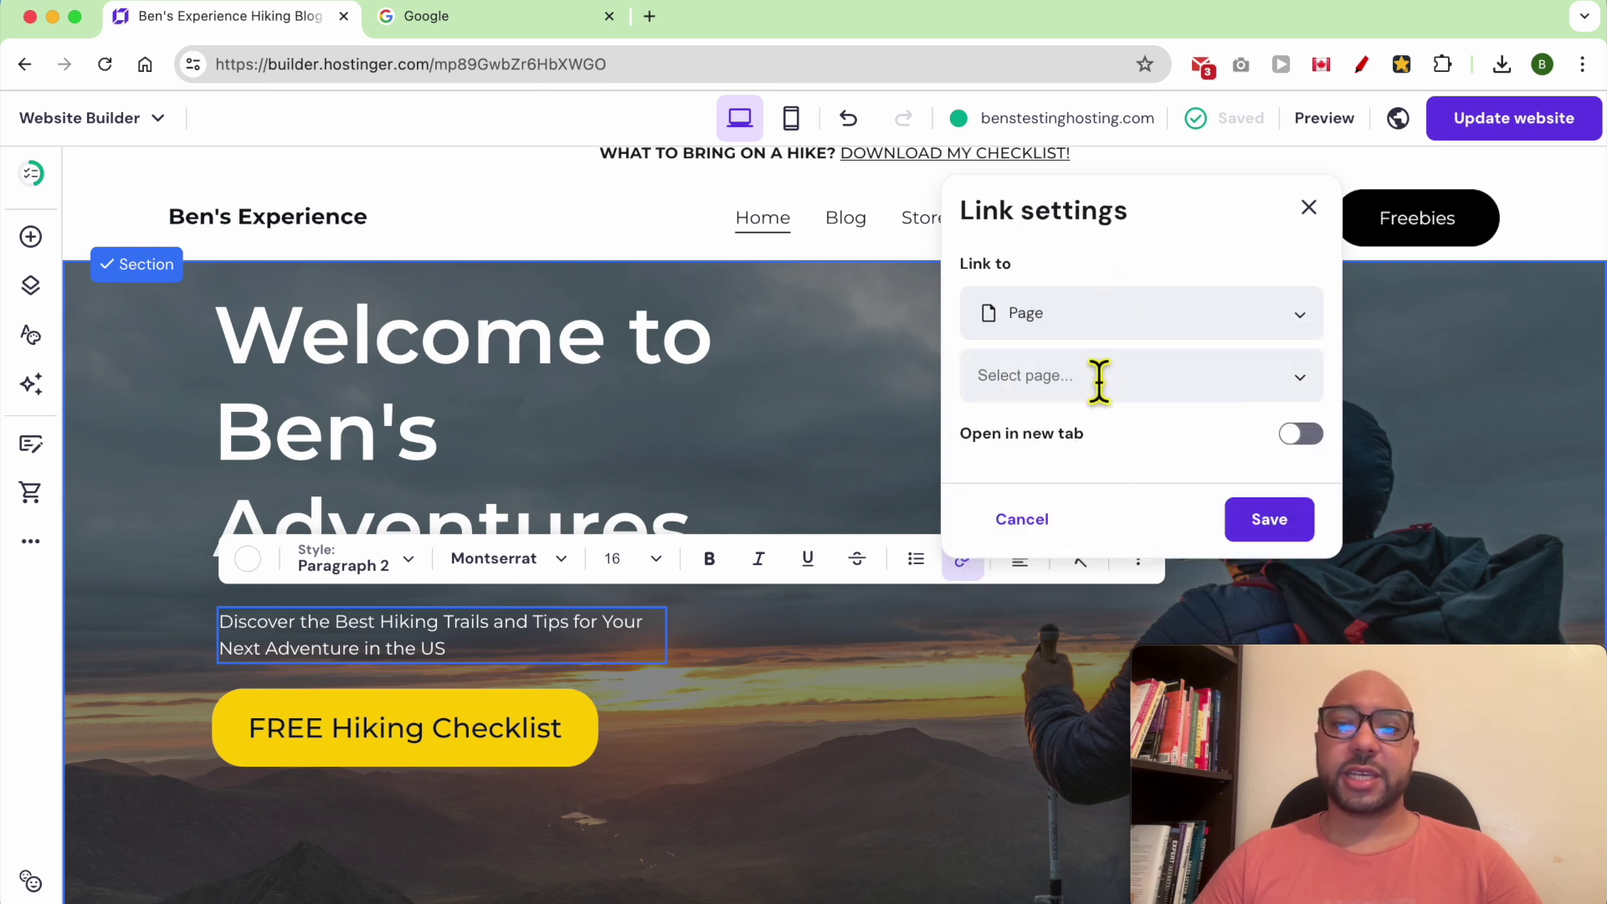
left_click(1097, 328)
left_click(1078, 373)
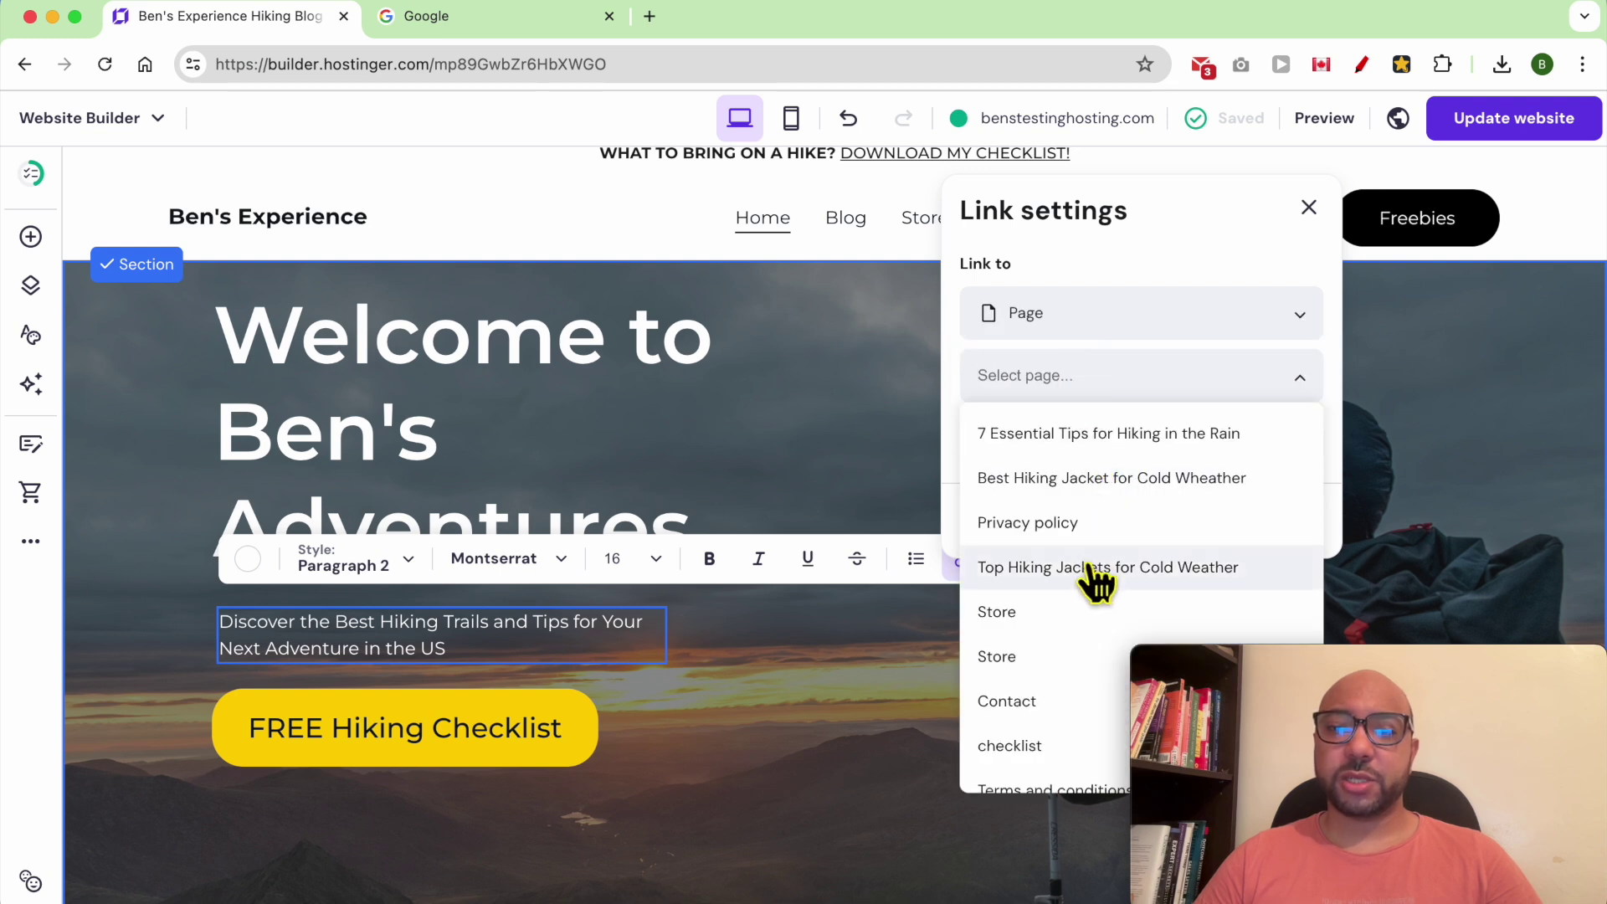
left_click(1070, 485)
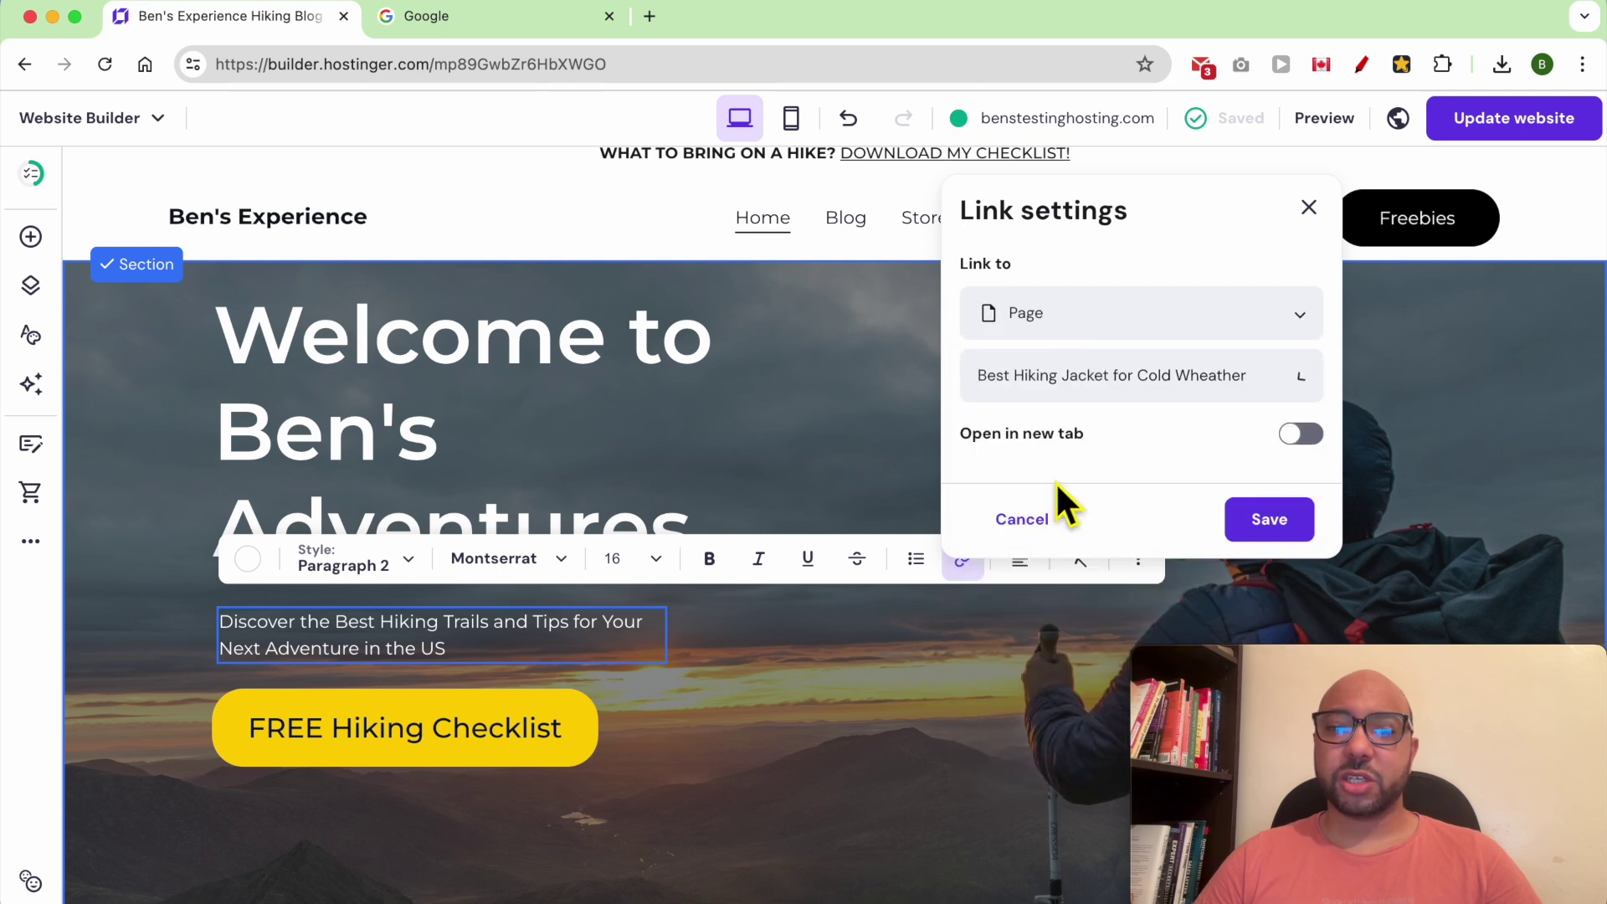
left_click(1257, 520)
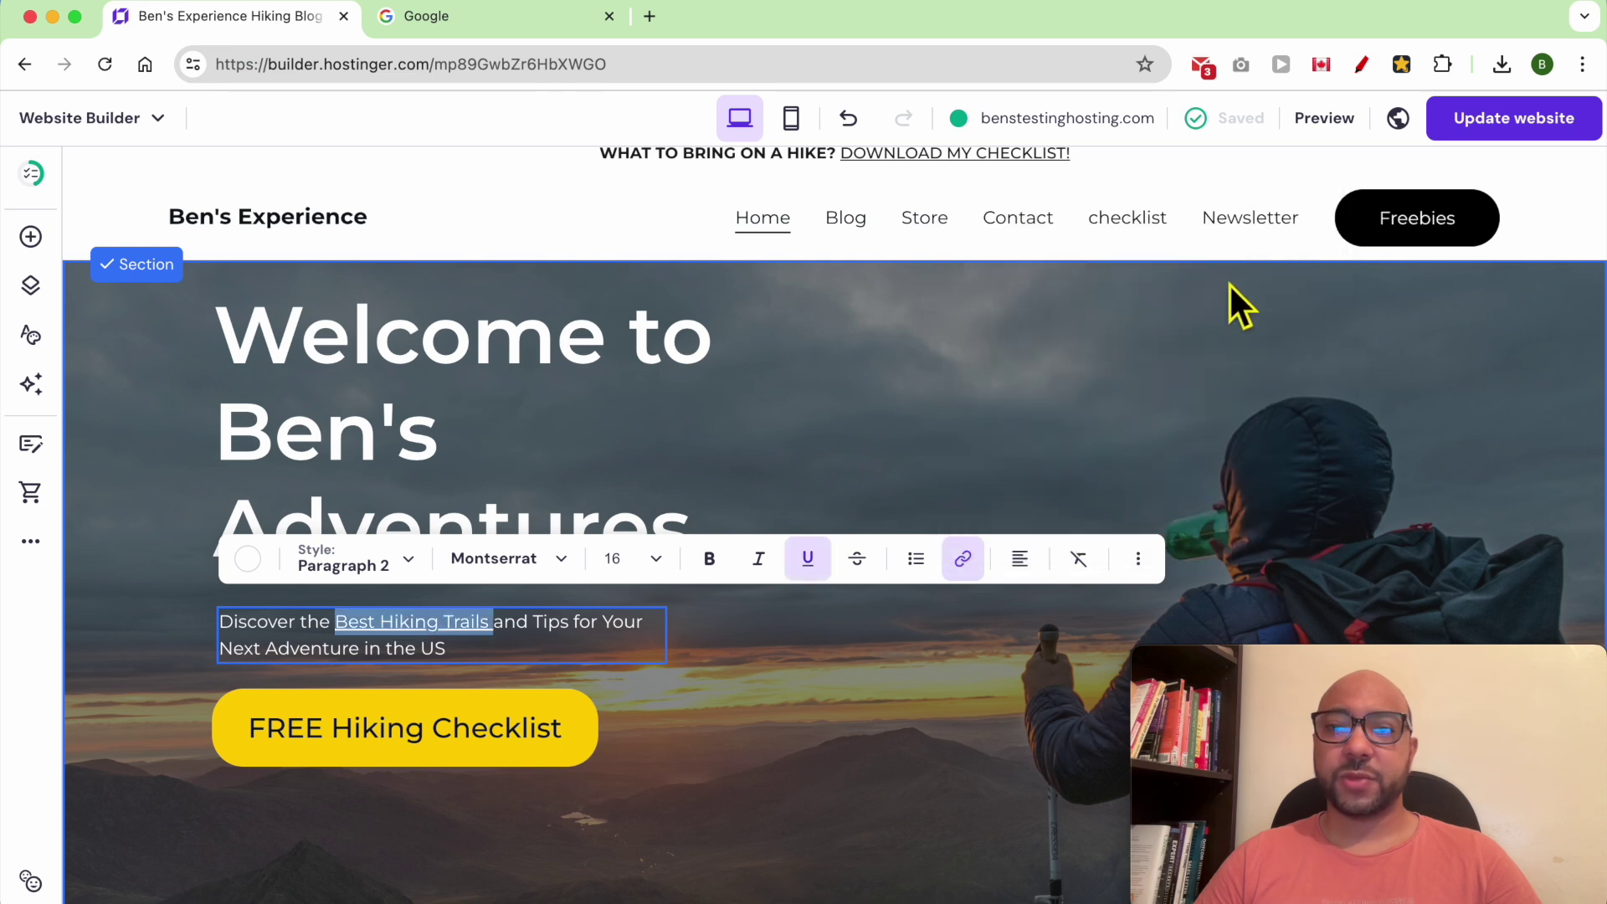
left_click(1316, 120)
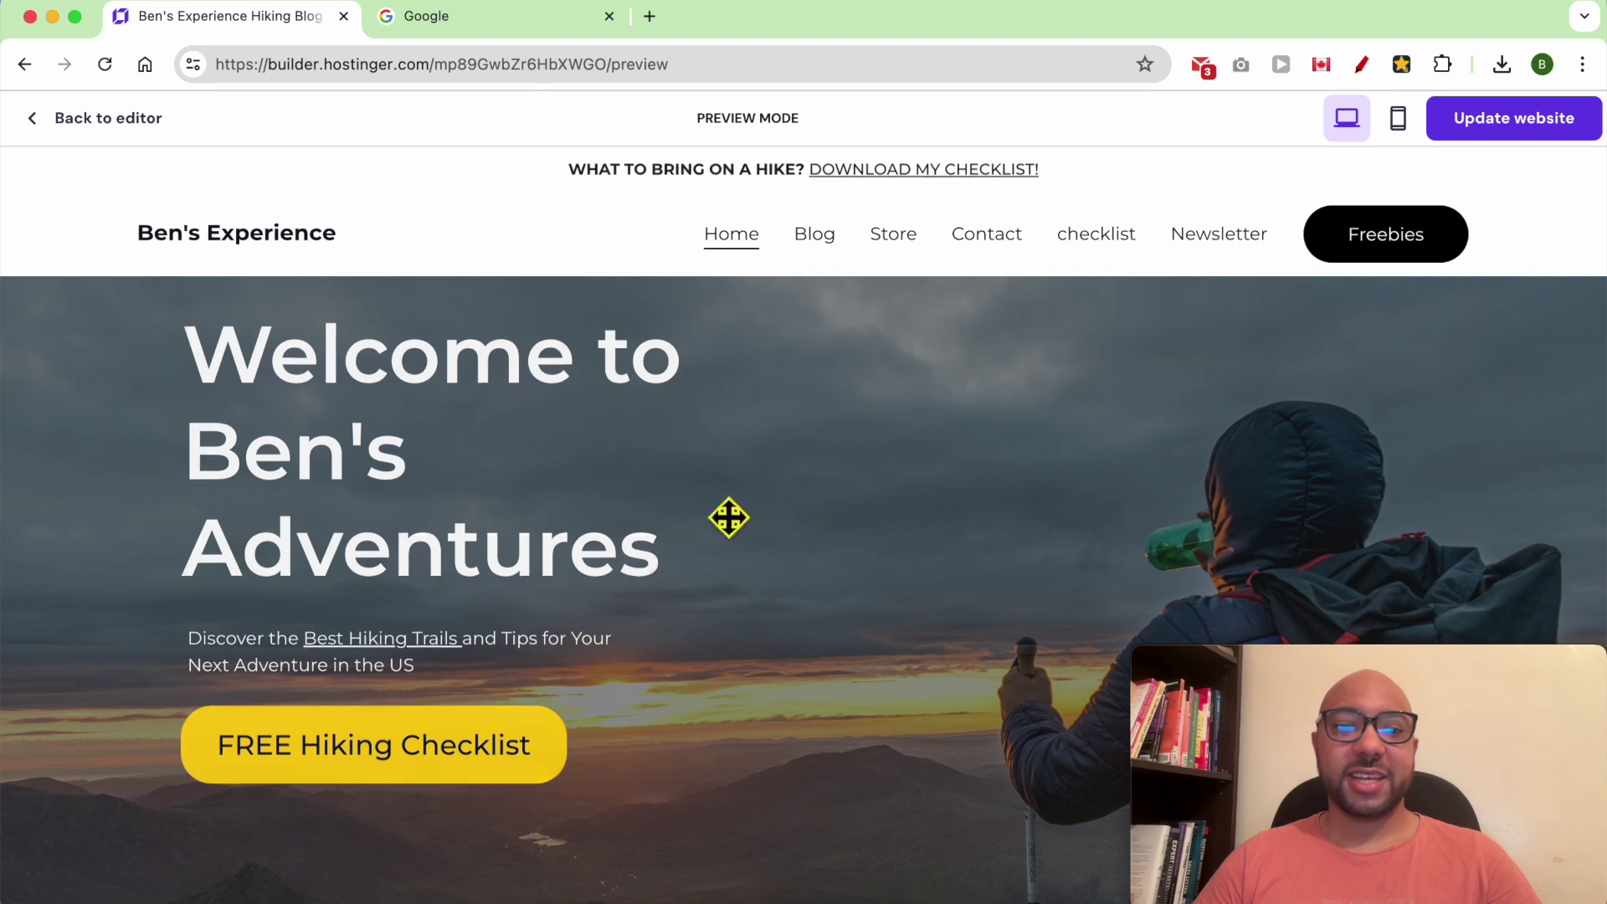
left_click(379, 643)
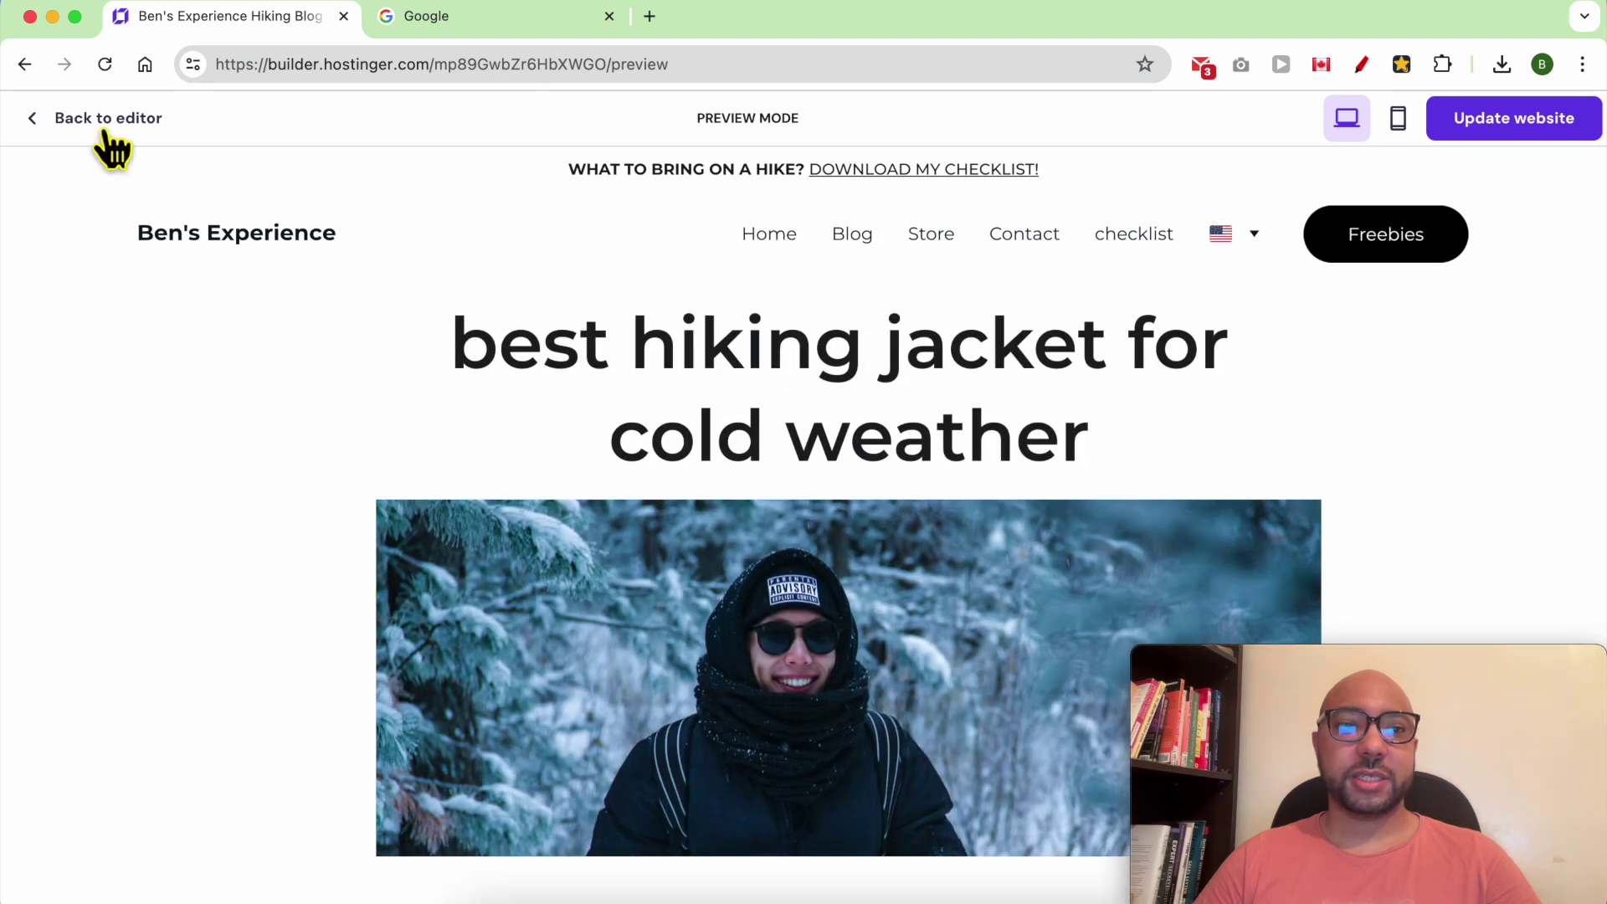
left_click(54, 117)
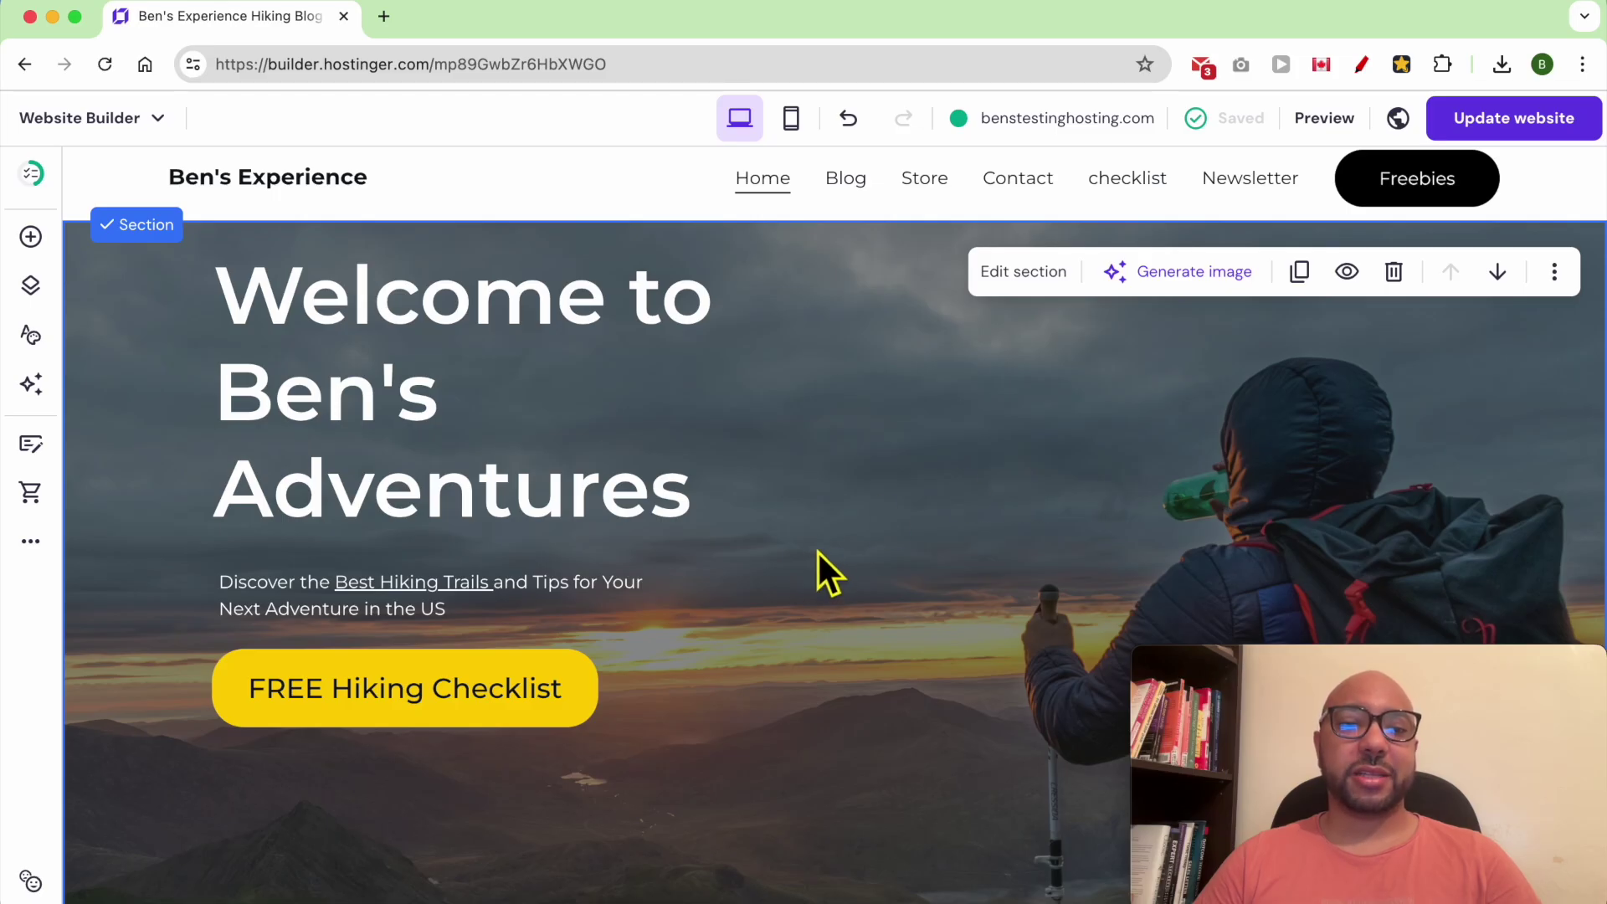
left_click(569, 680)
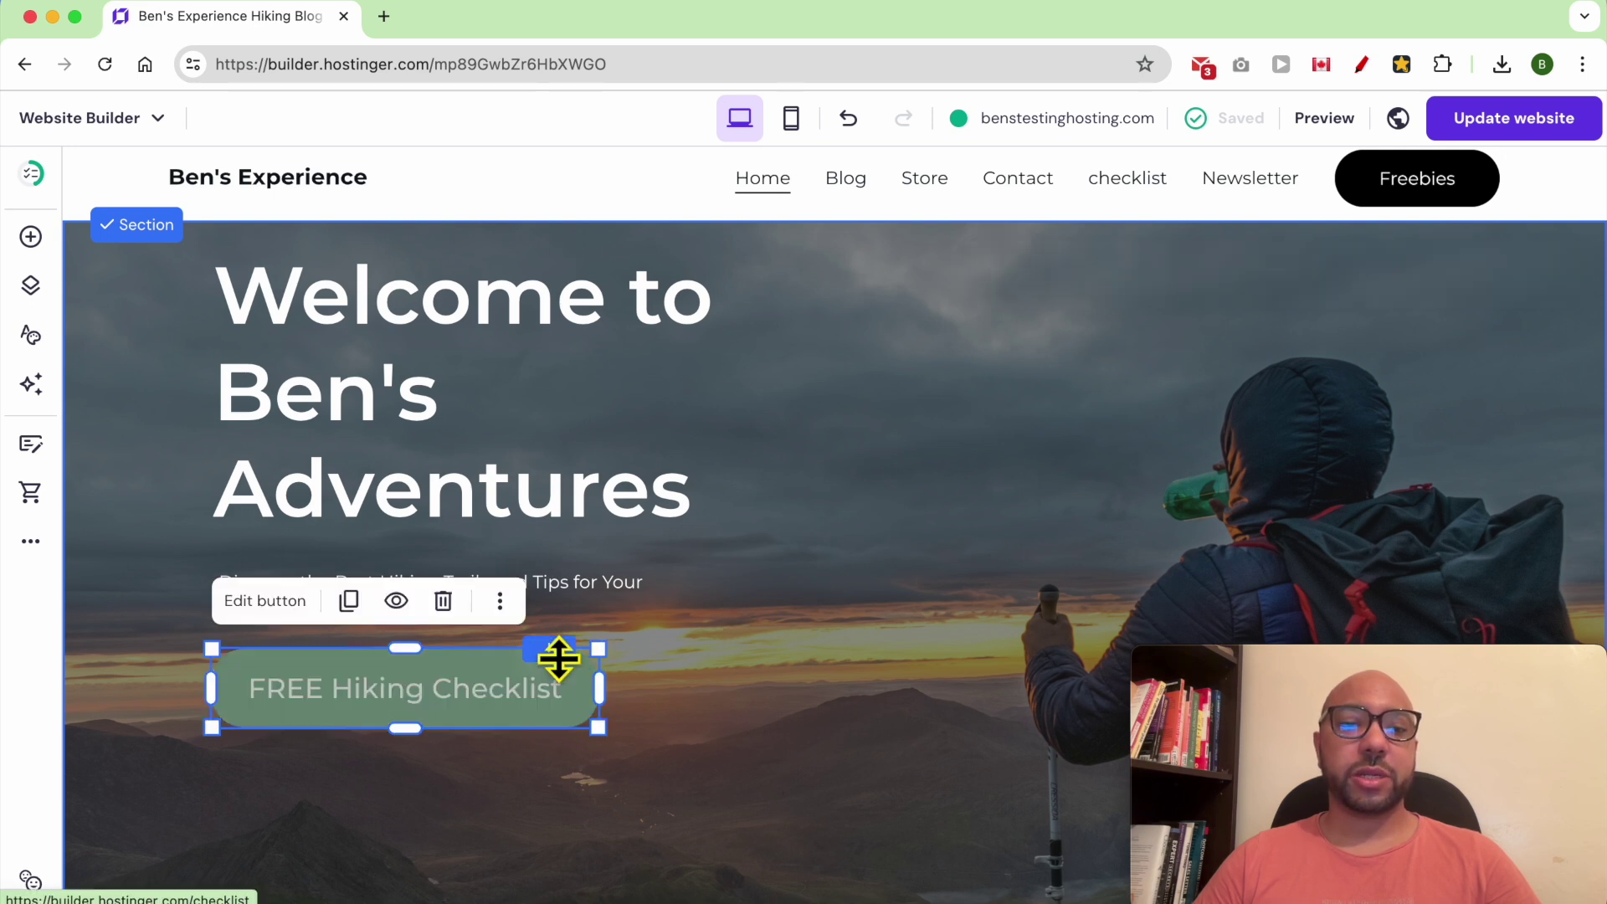
left_click(266, 602)
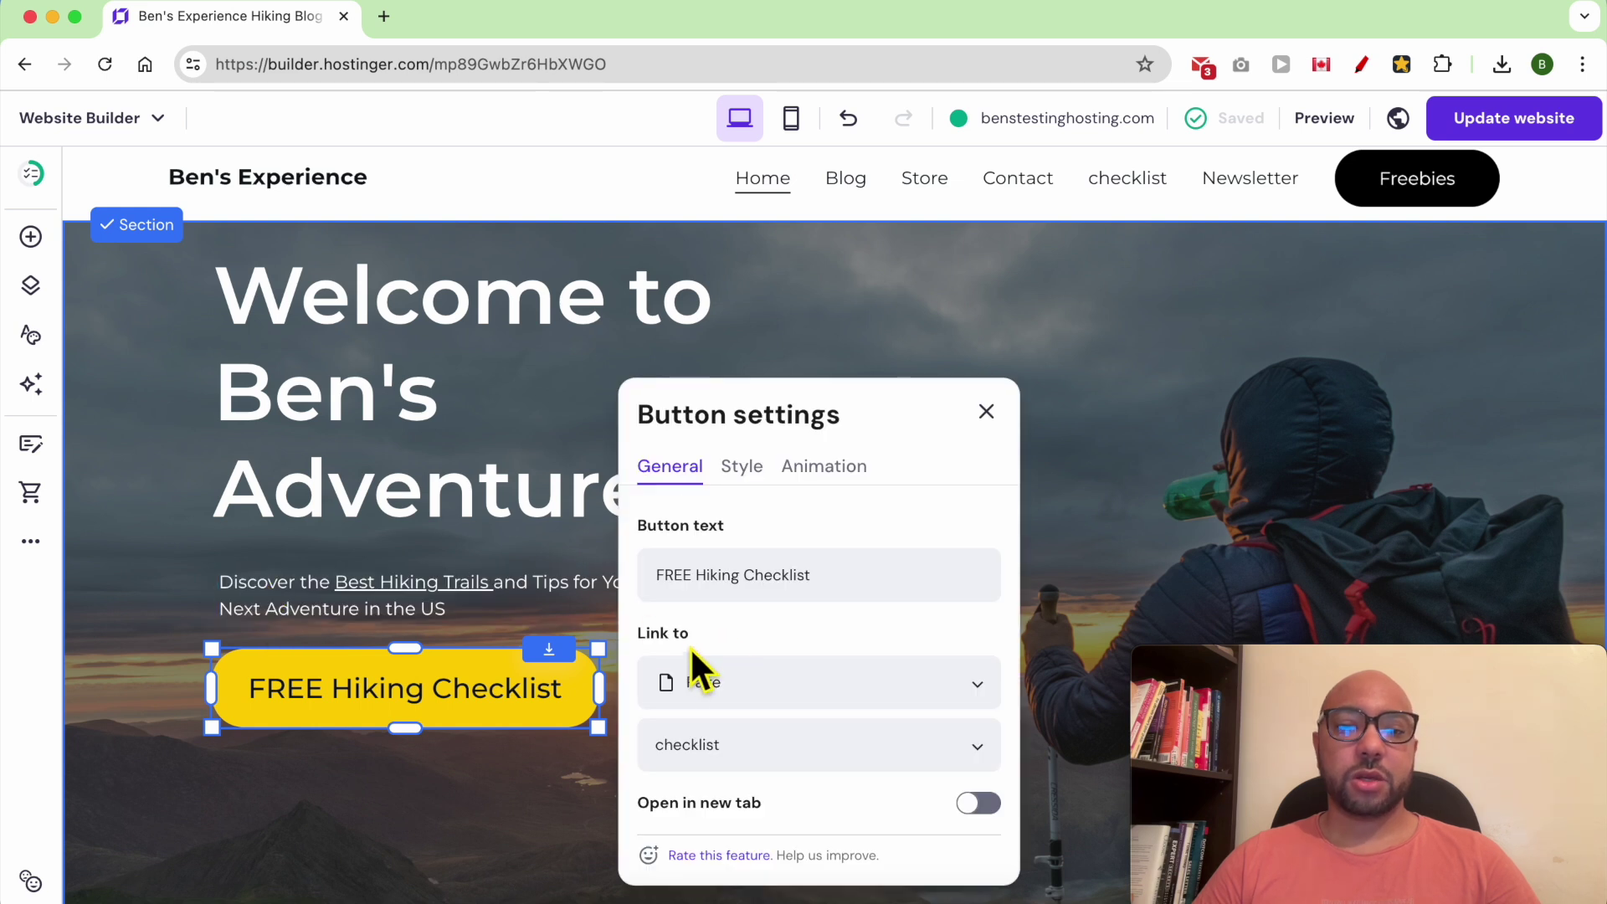
left_click(719, 682)
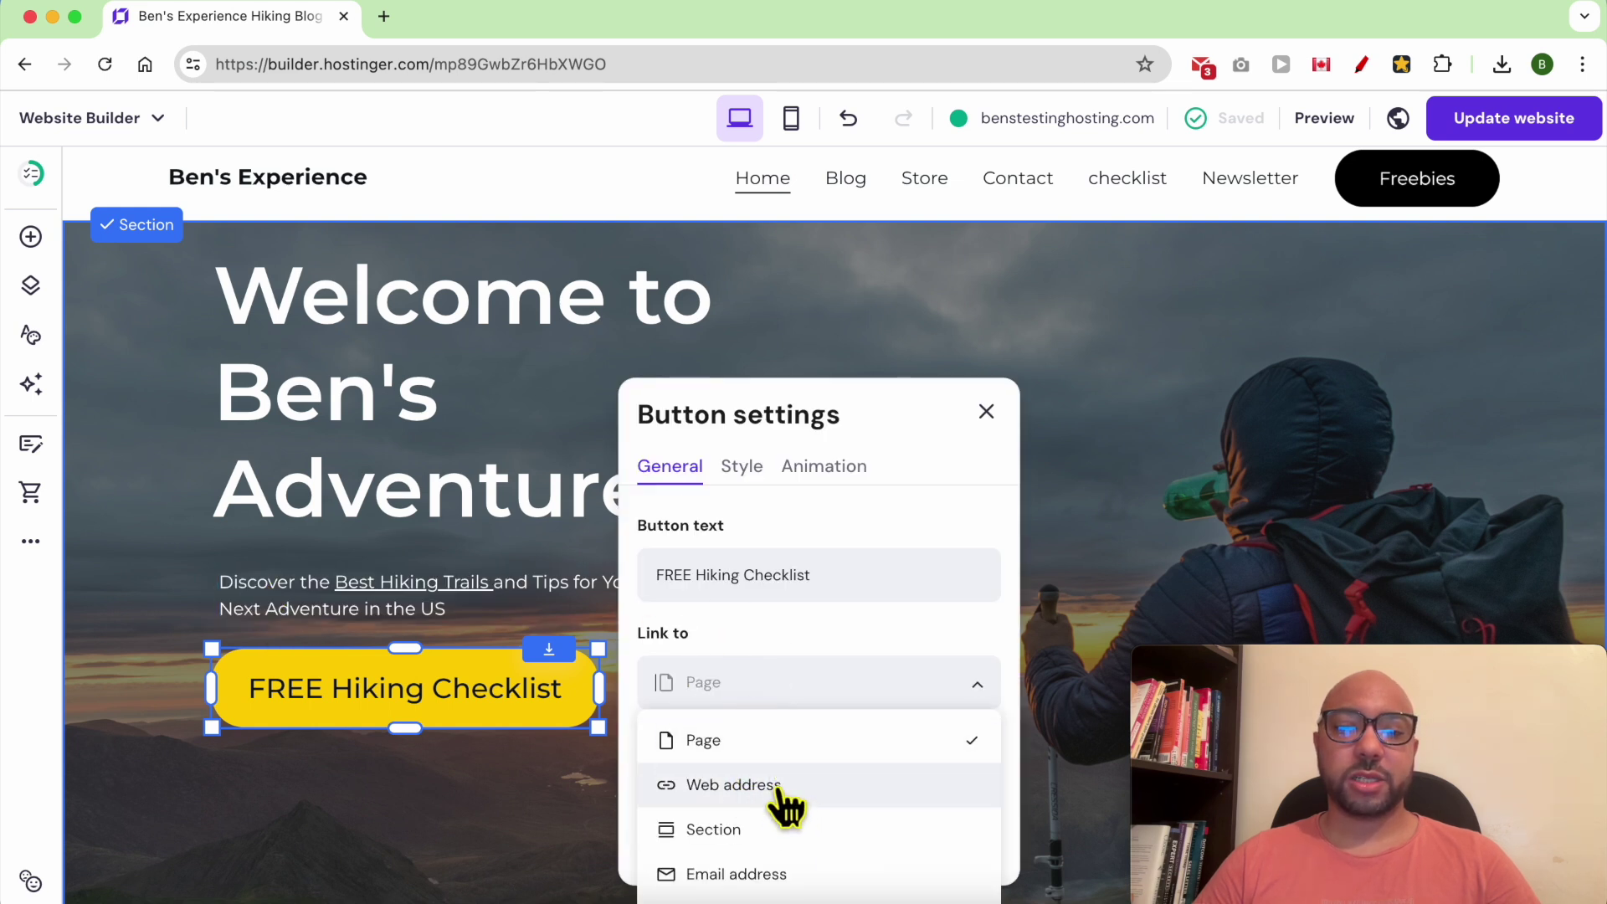
left_click(734, 785)
left_click(803, 749)
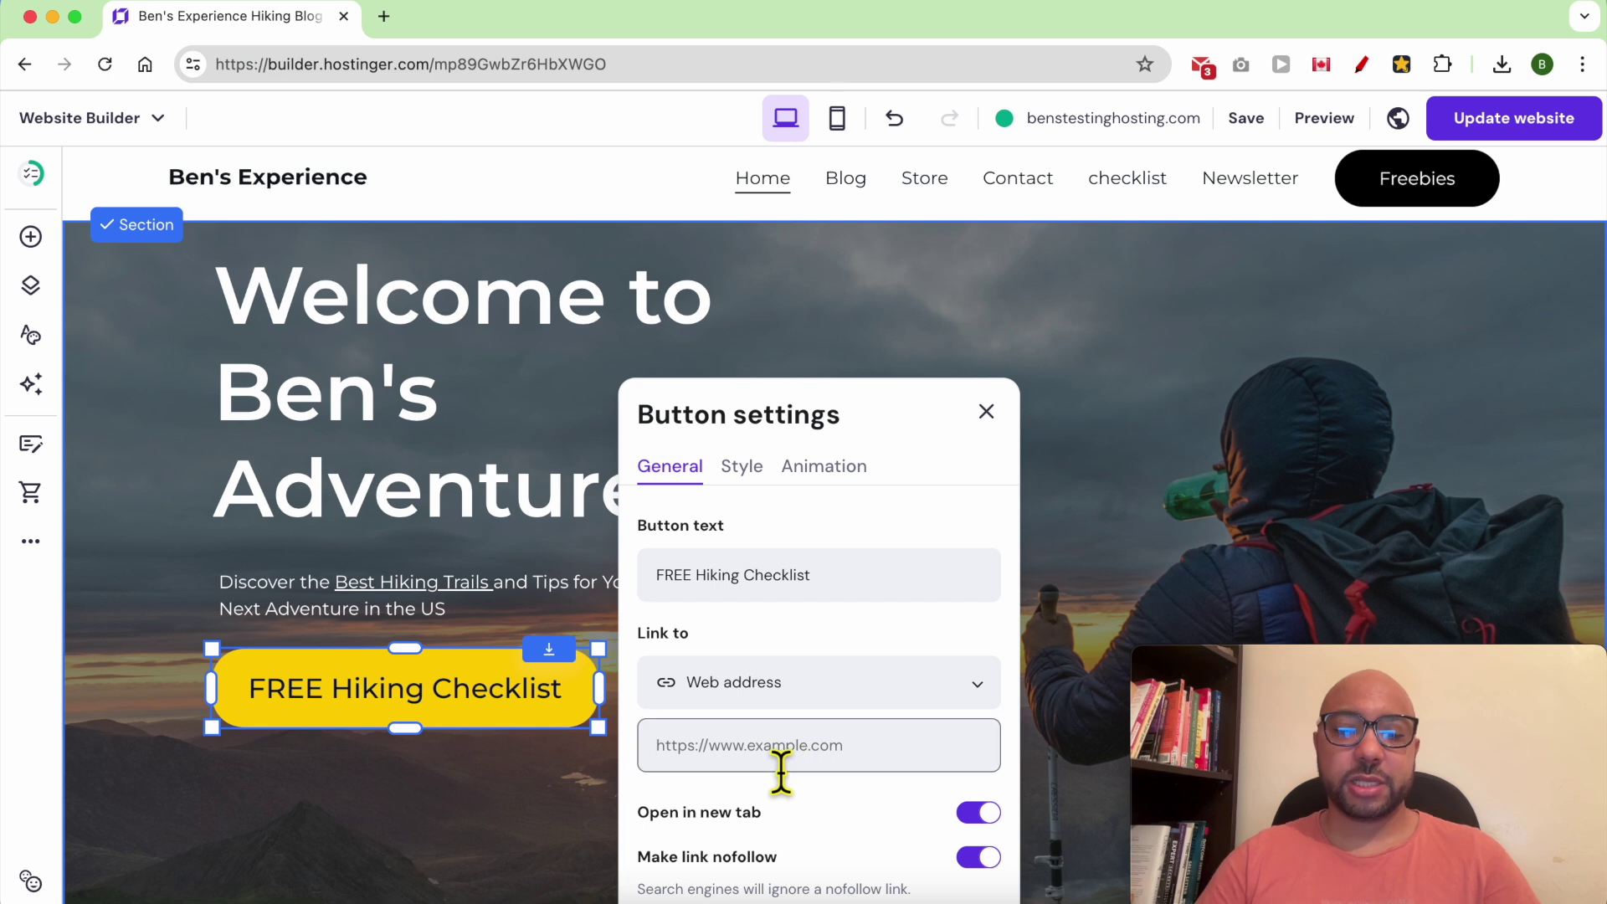
type("htt")
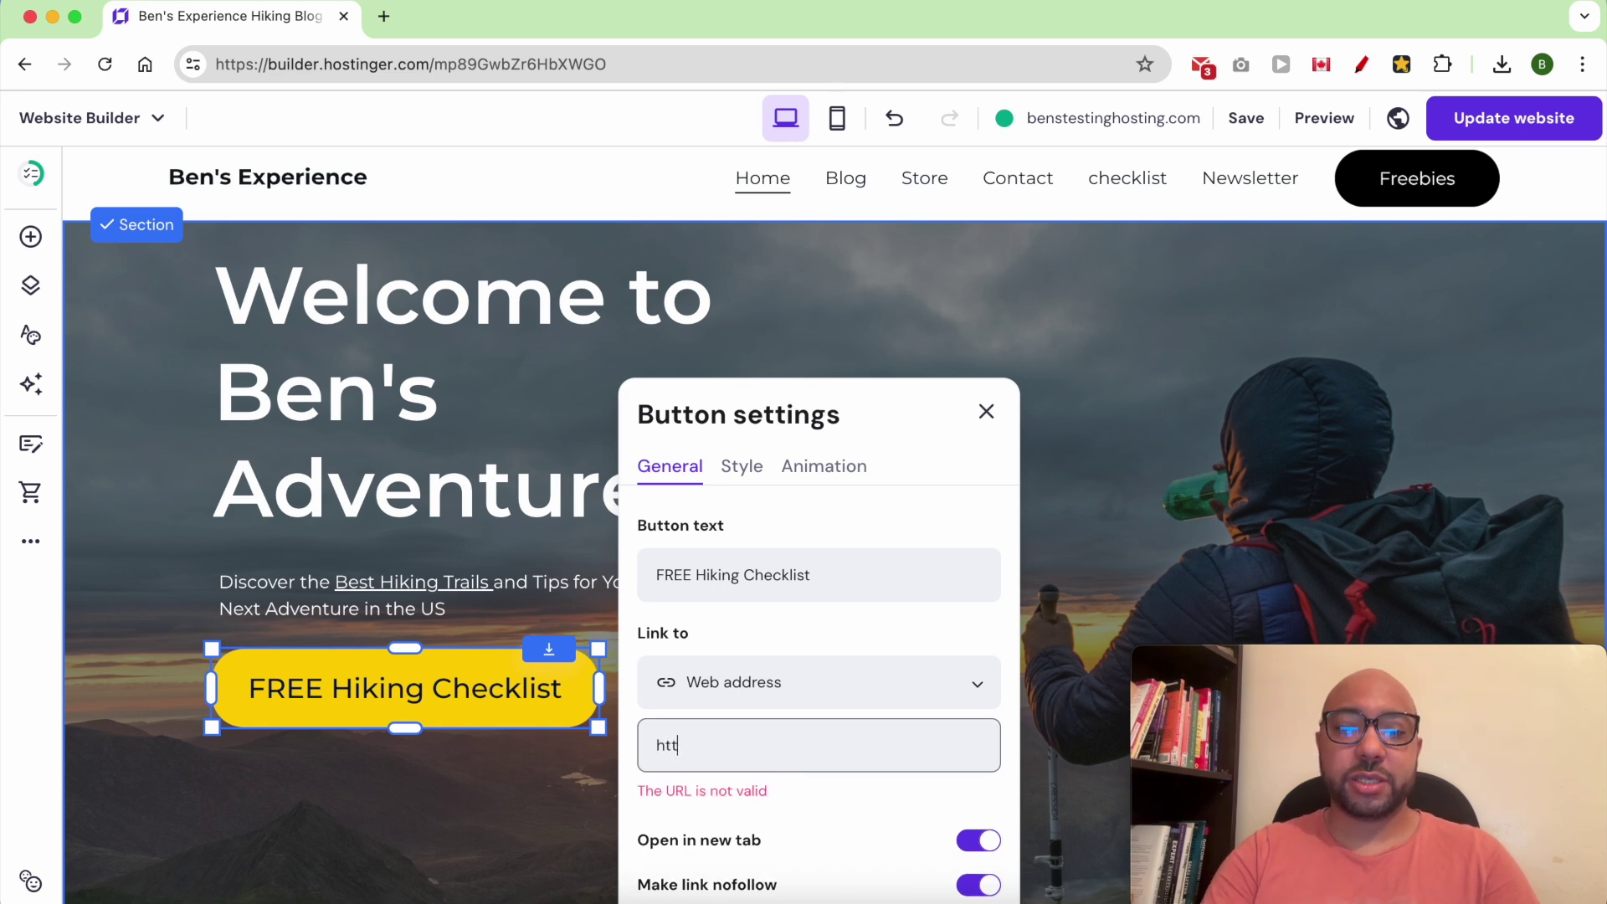
type("p://www.yo")
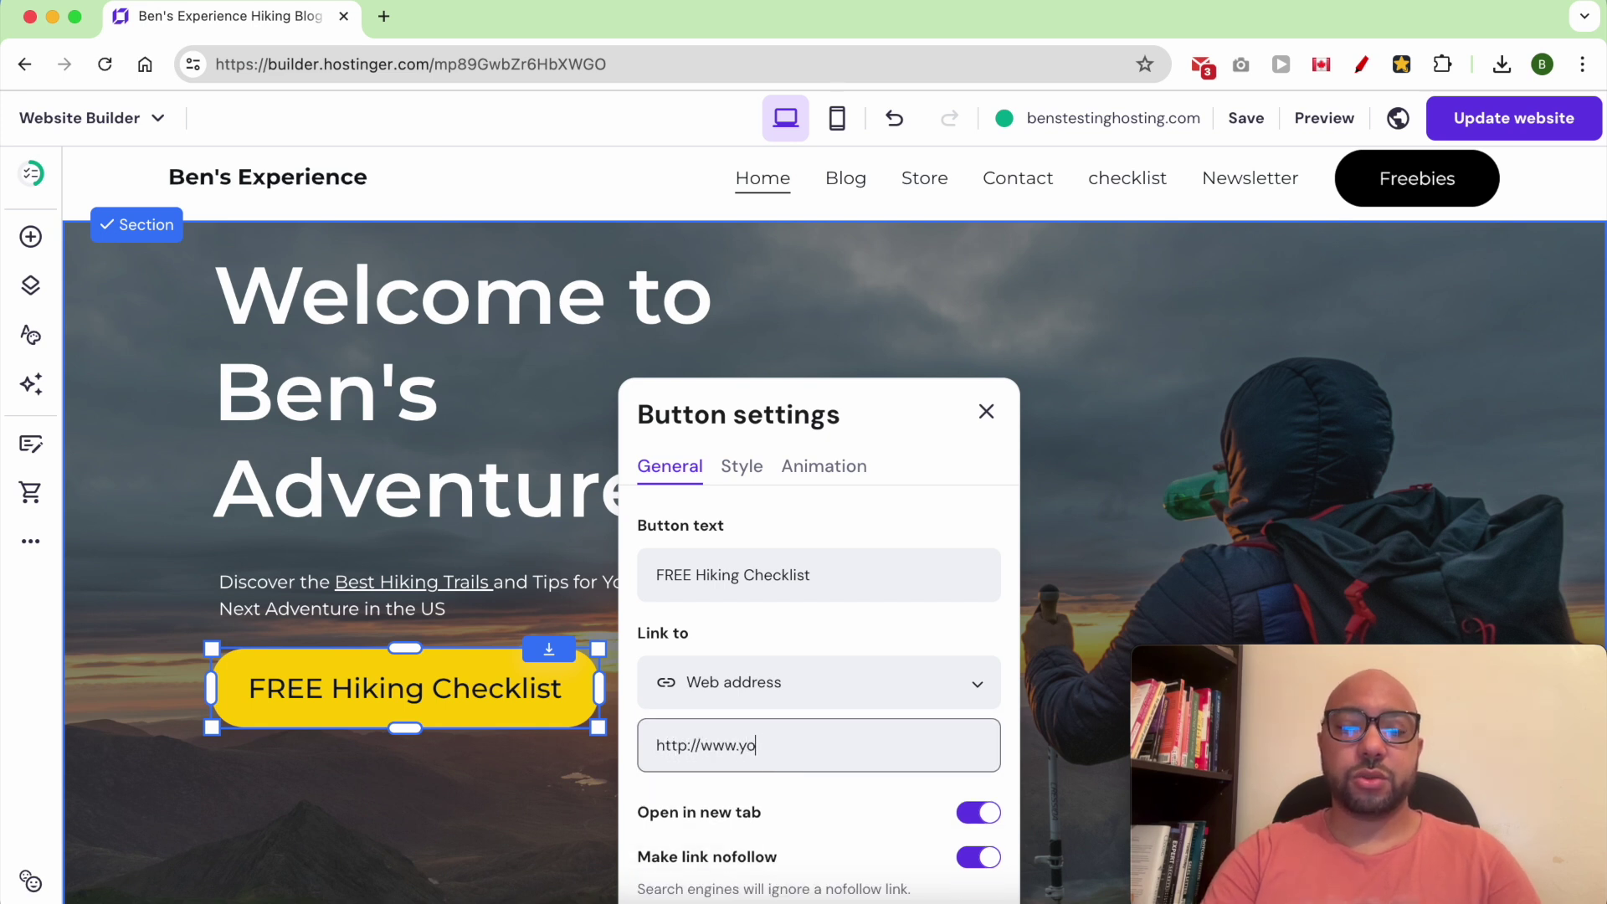
key("BackSpace")
key("BackSpace")
type("f")
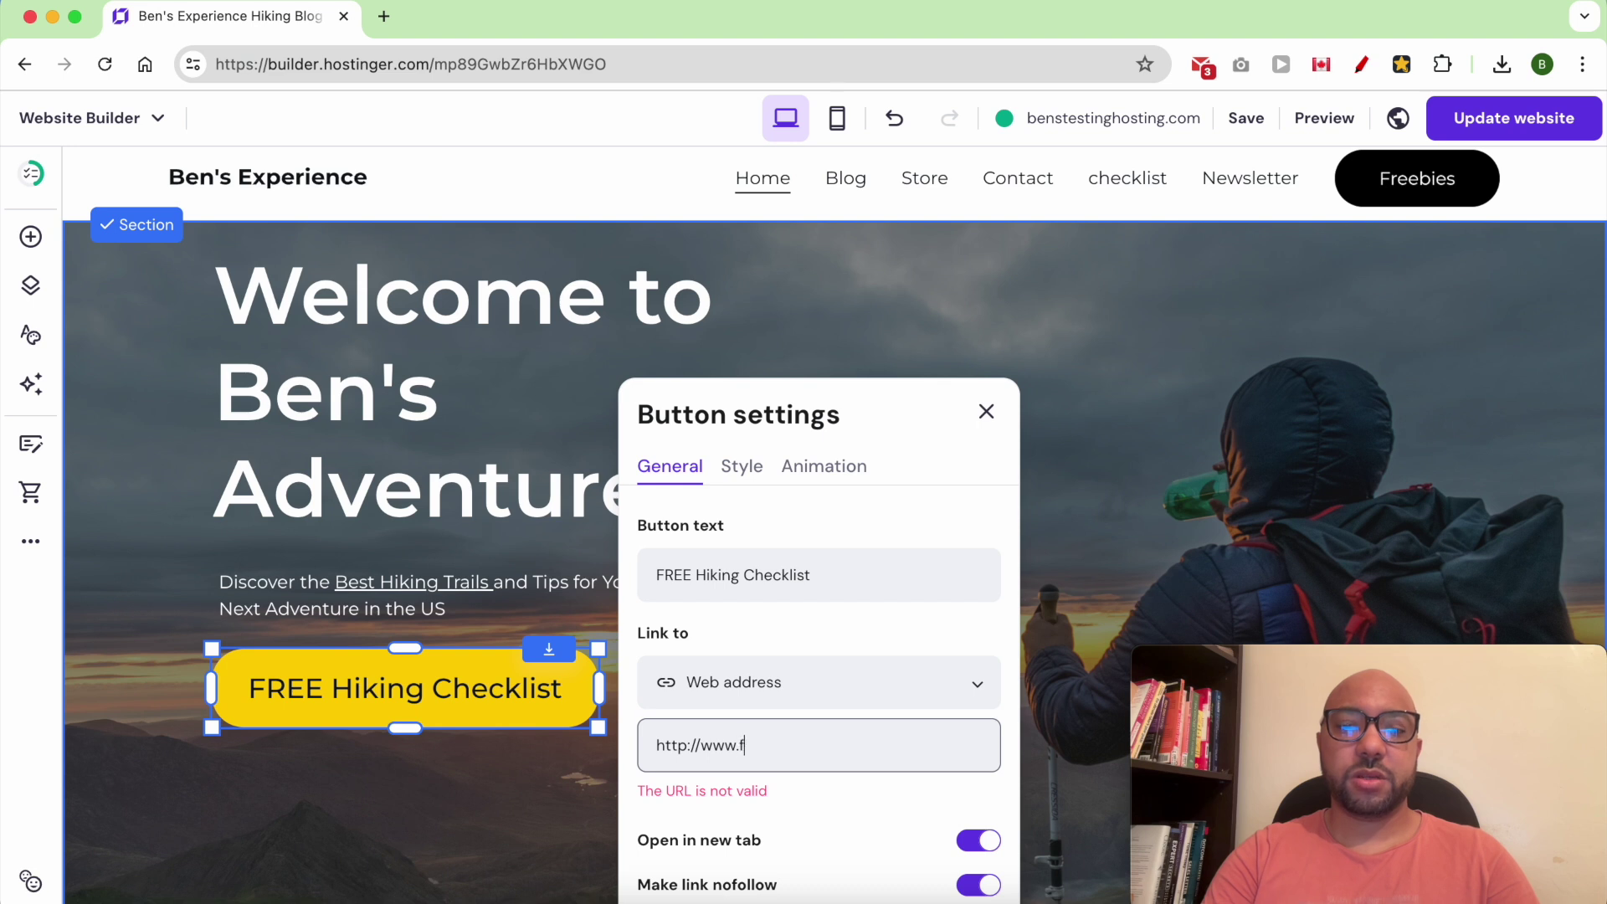
type("acebook.com")
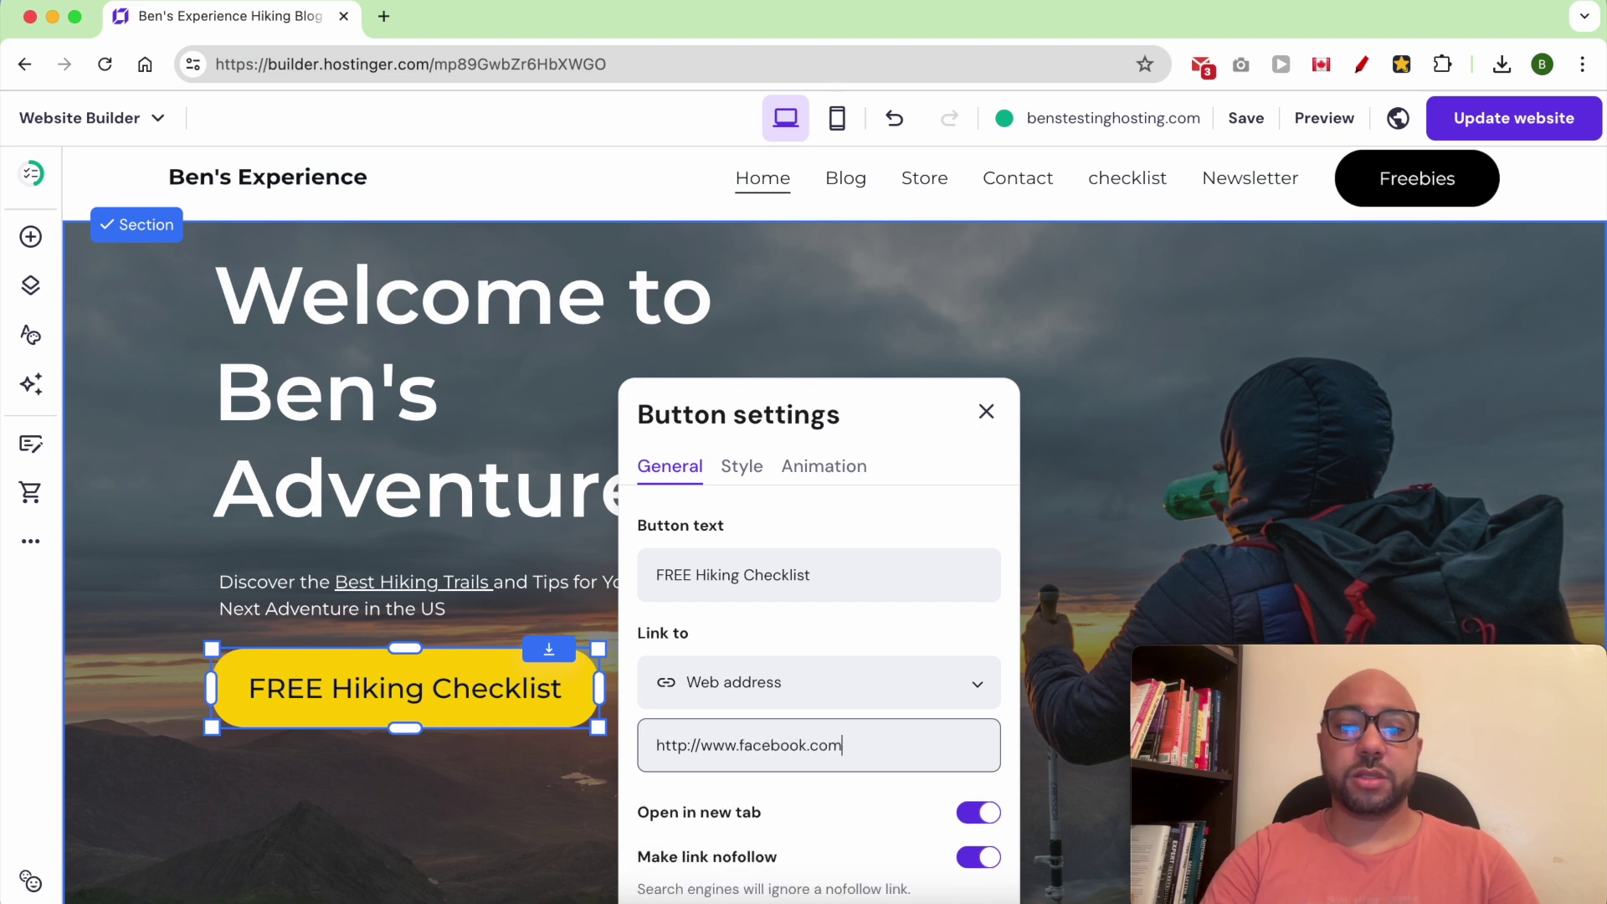
scroll(870, 795, "down", 2)
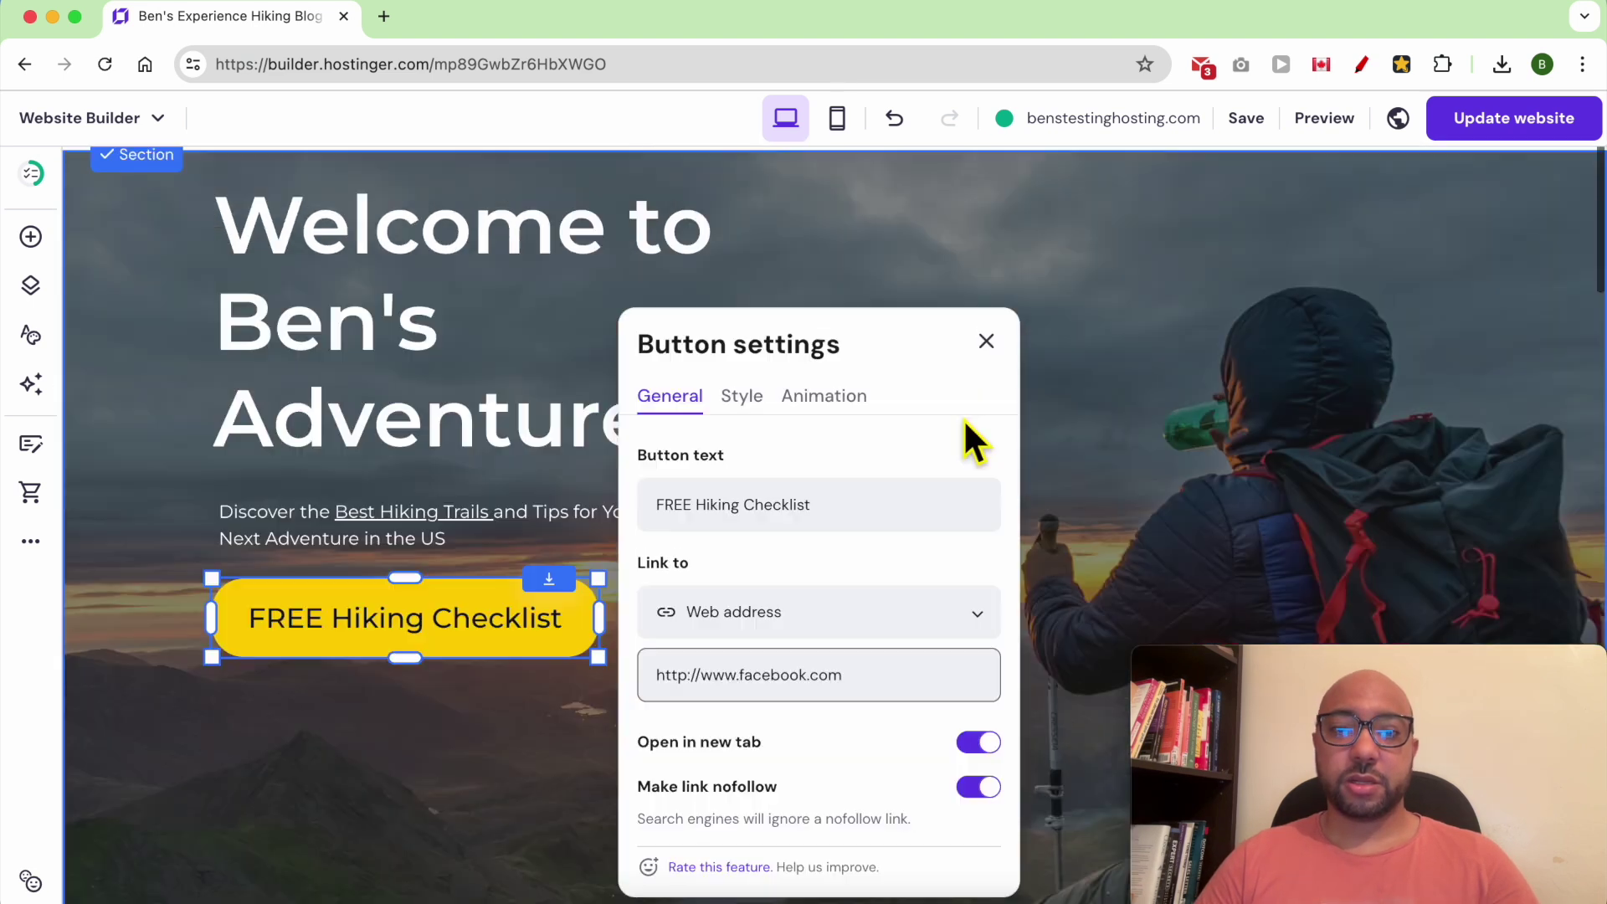
left_click(985, 339)
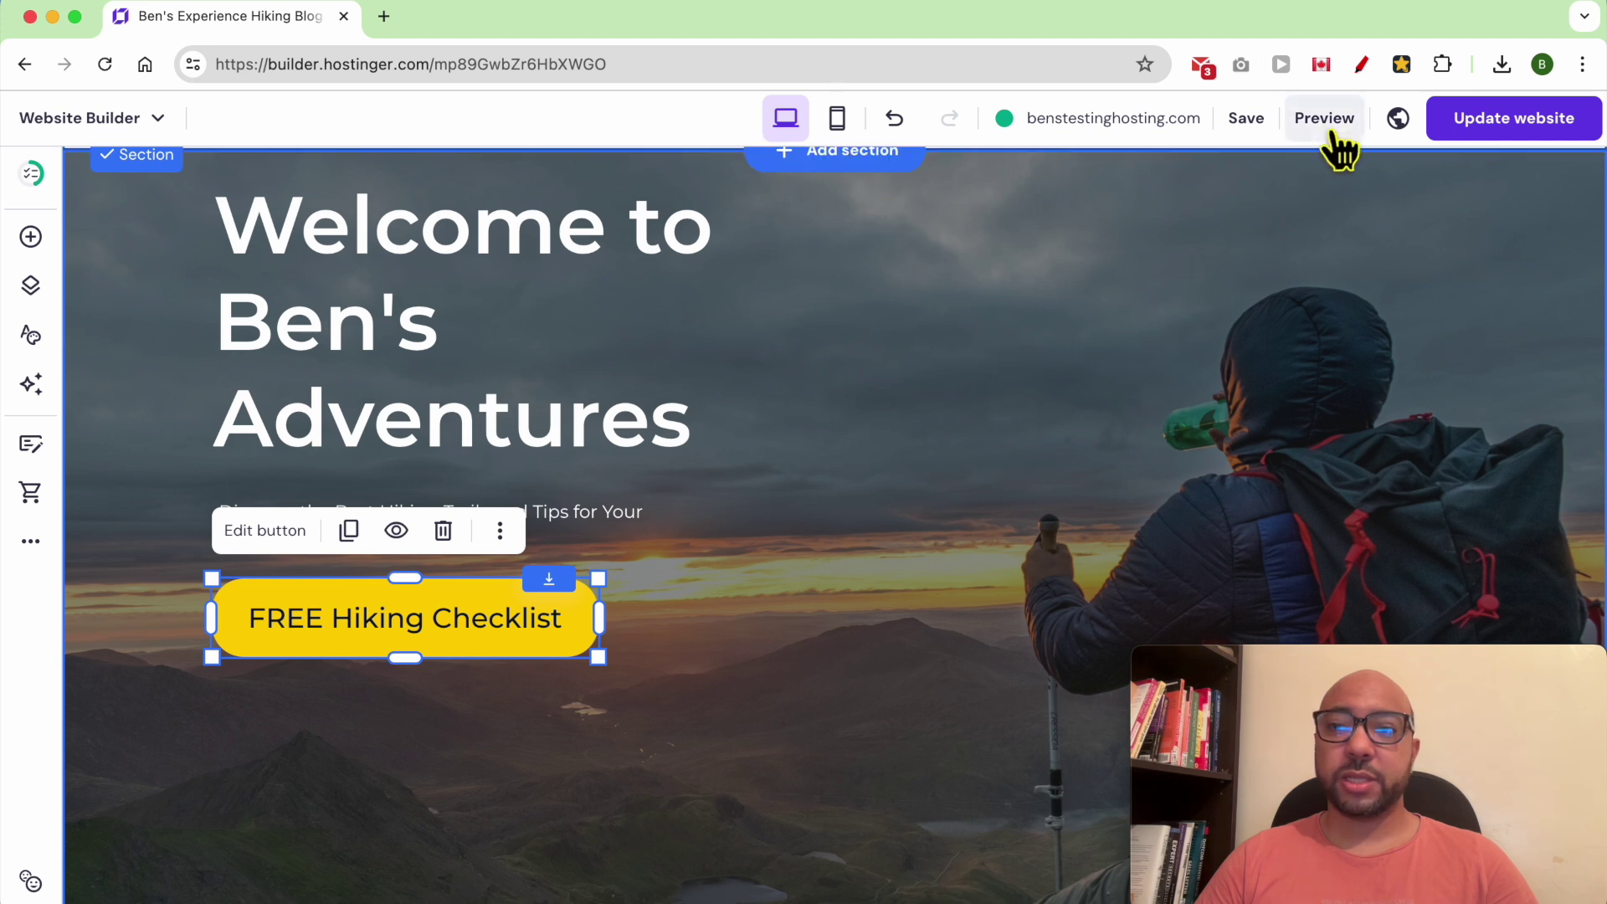
Save the site, then preview it to confirm the checklist button opens Facebook
left_click(1457, 127)
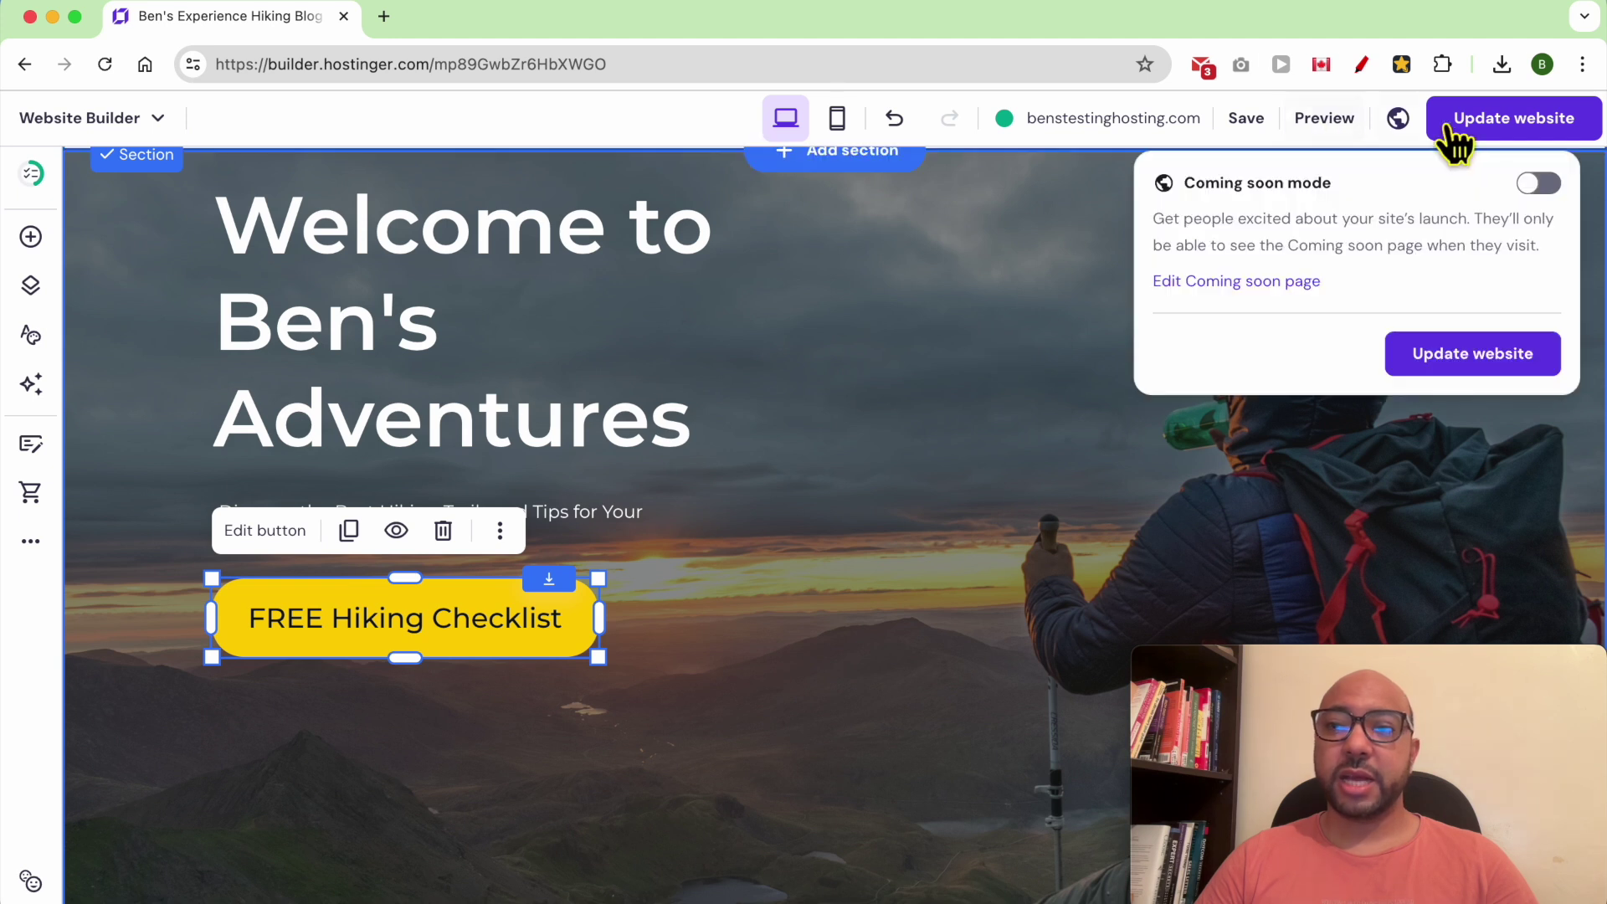
left_click(1237, 118)
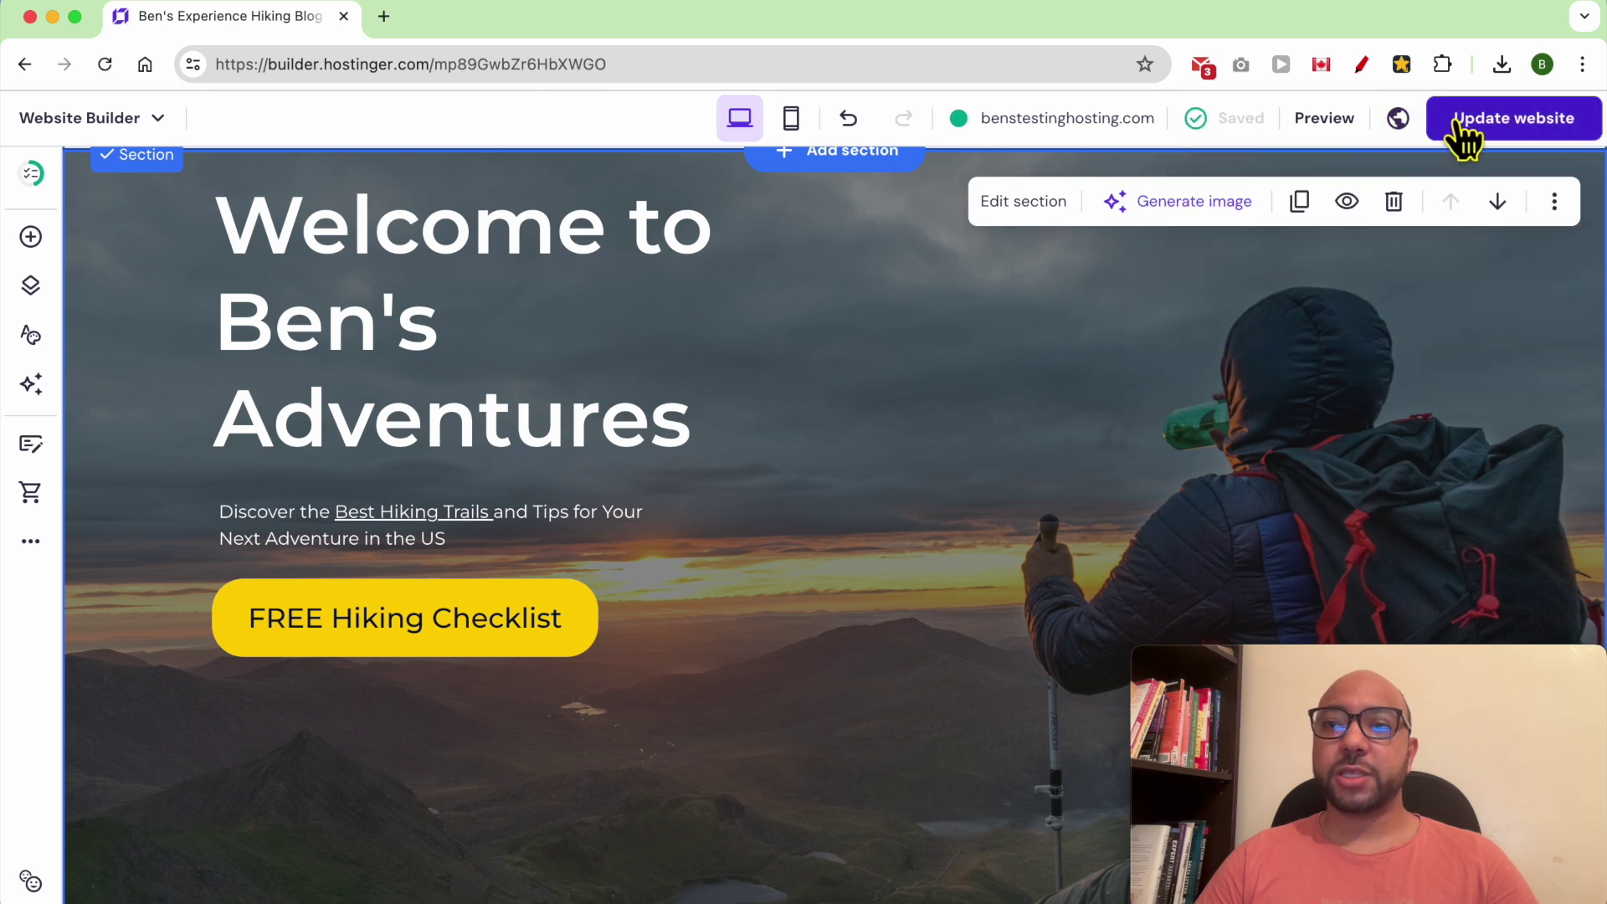
left_click(1321, 118)
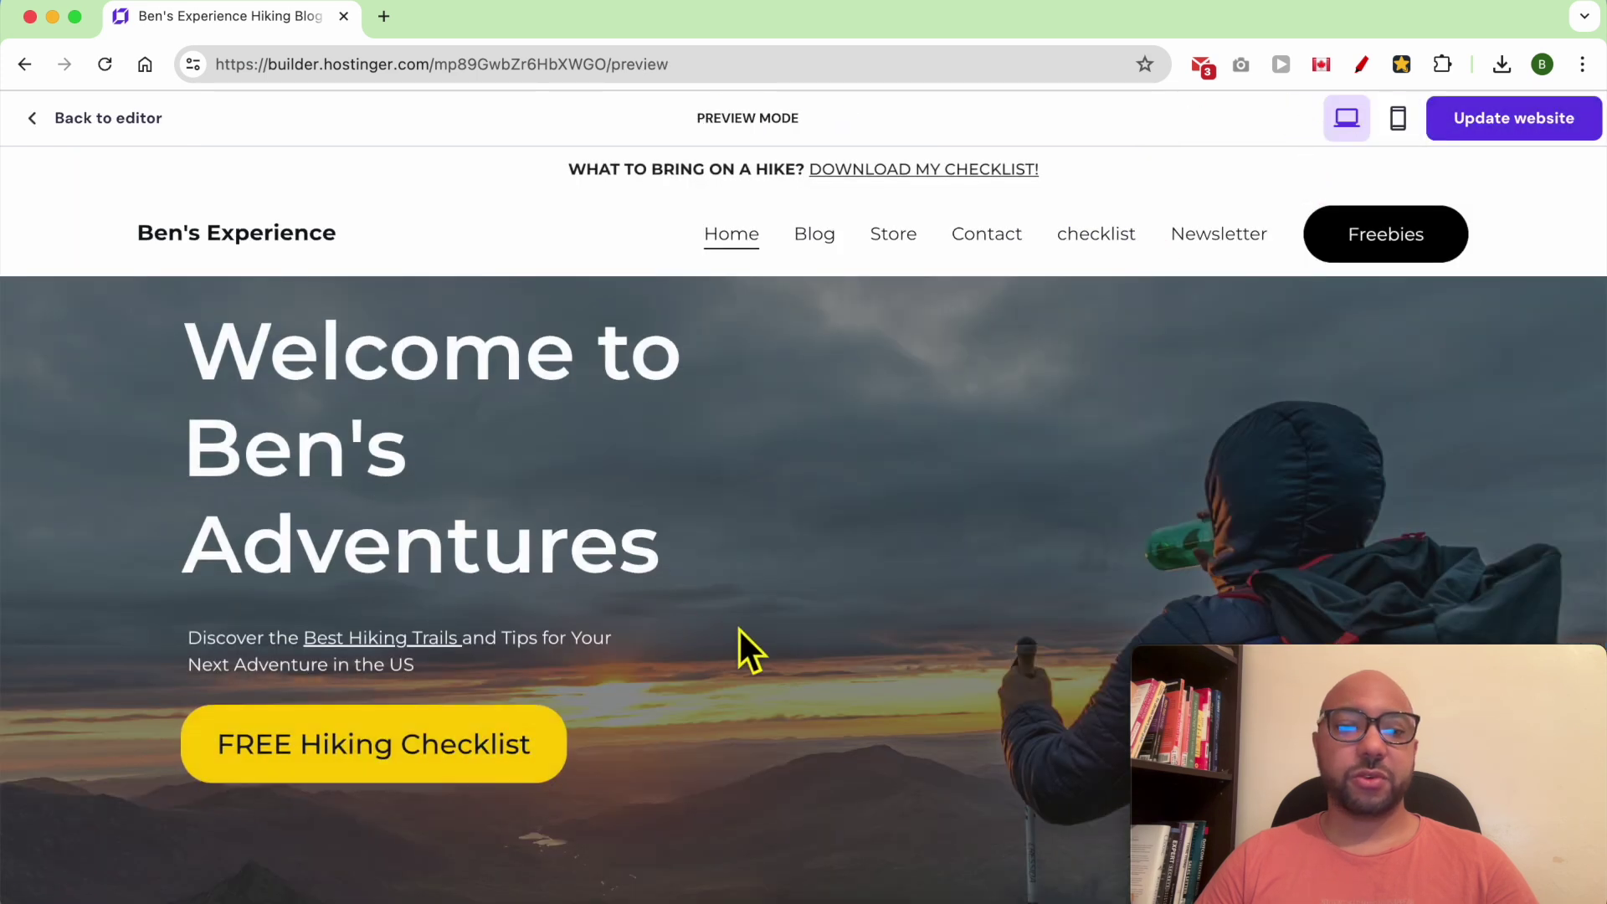
left_click(418, 757)
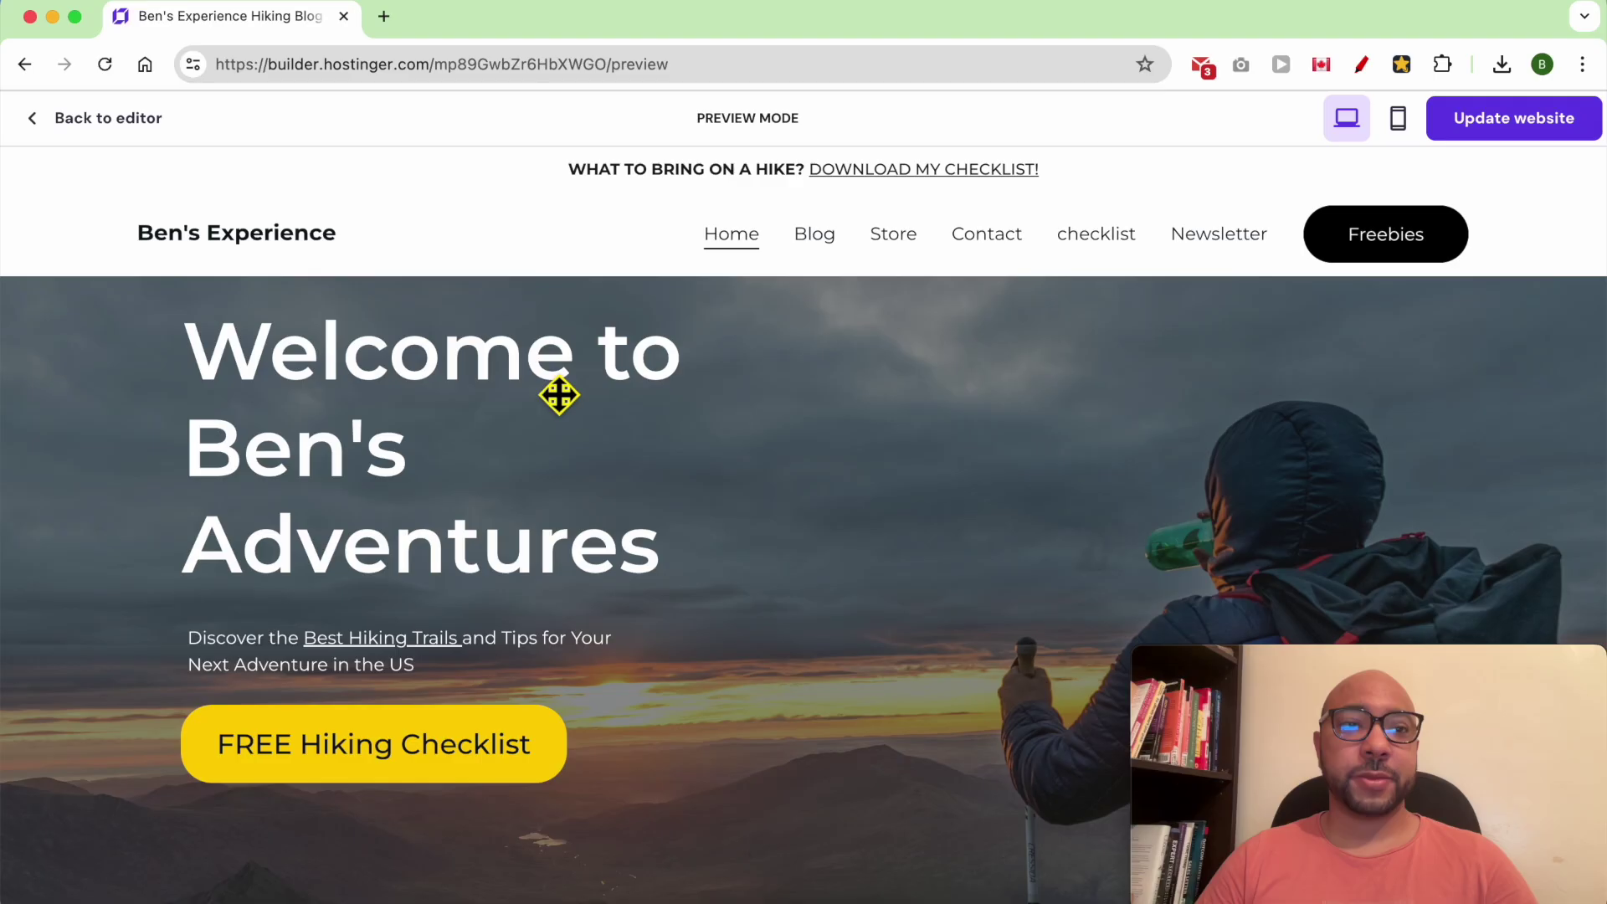
left_click(113, 117)
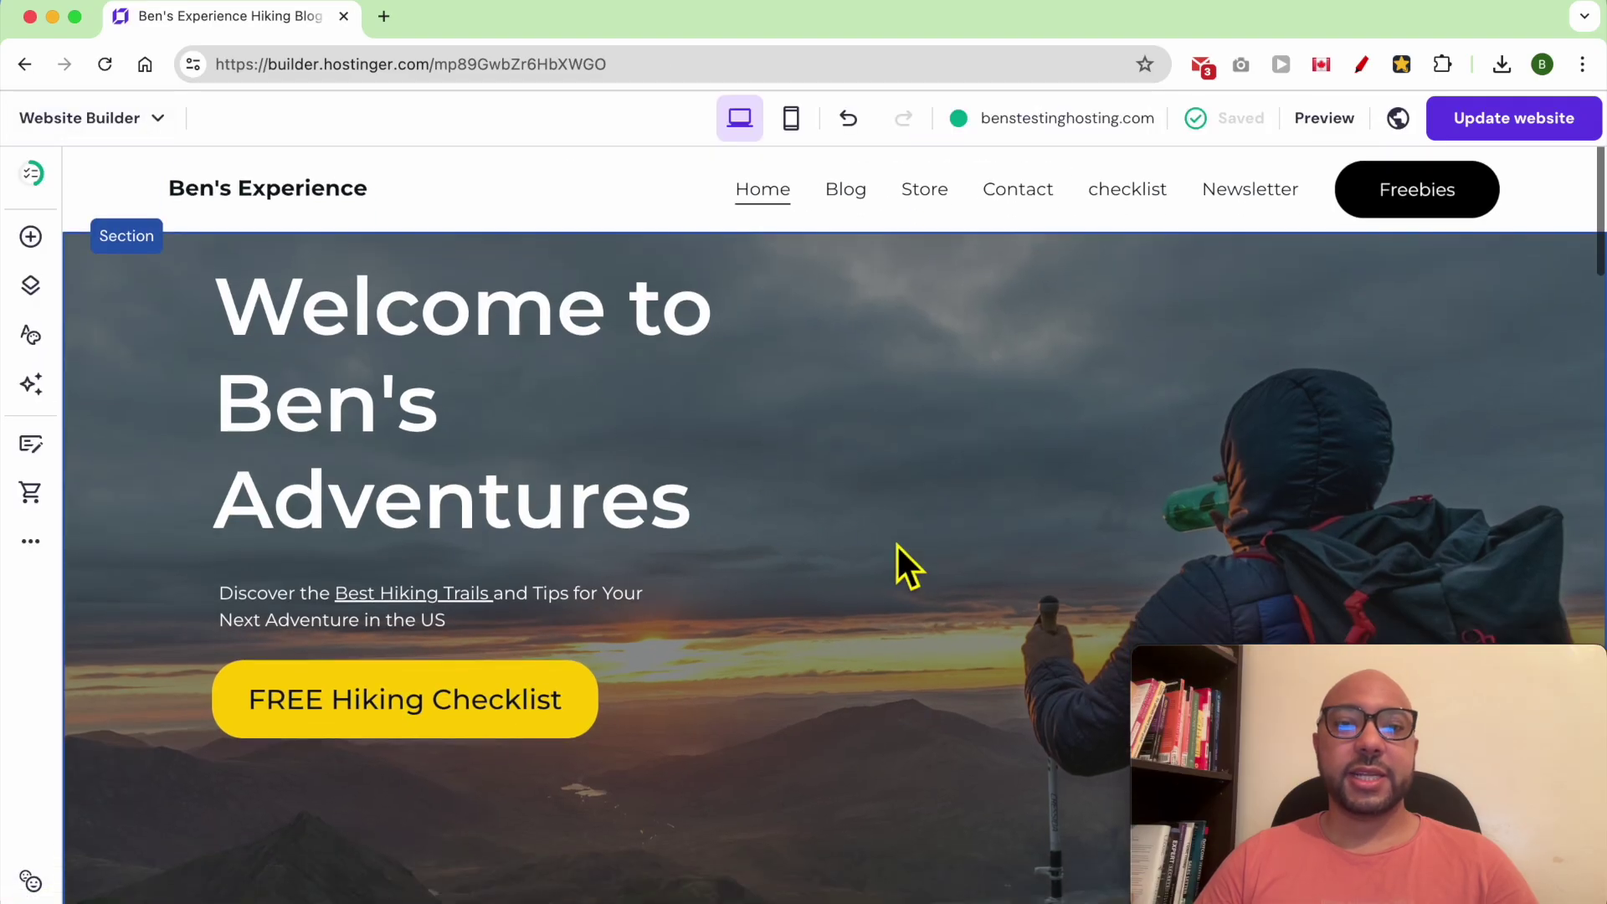
Drag an Image element onto the homepage just above the footer and select it
scroll(617, 653, "down", 3)
scroll(619, 640, "down", 10)
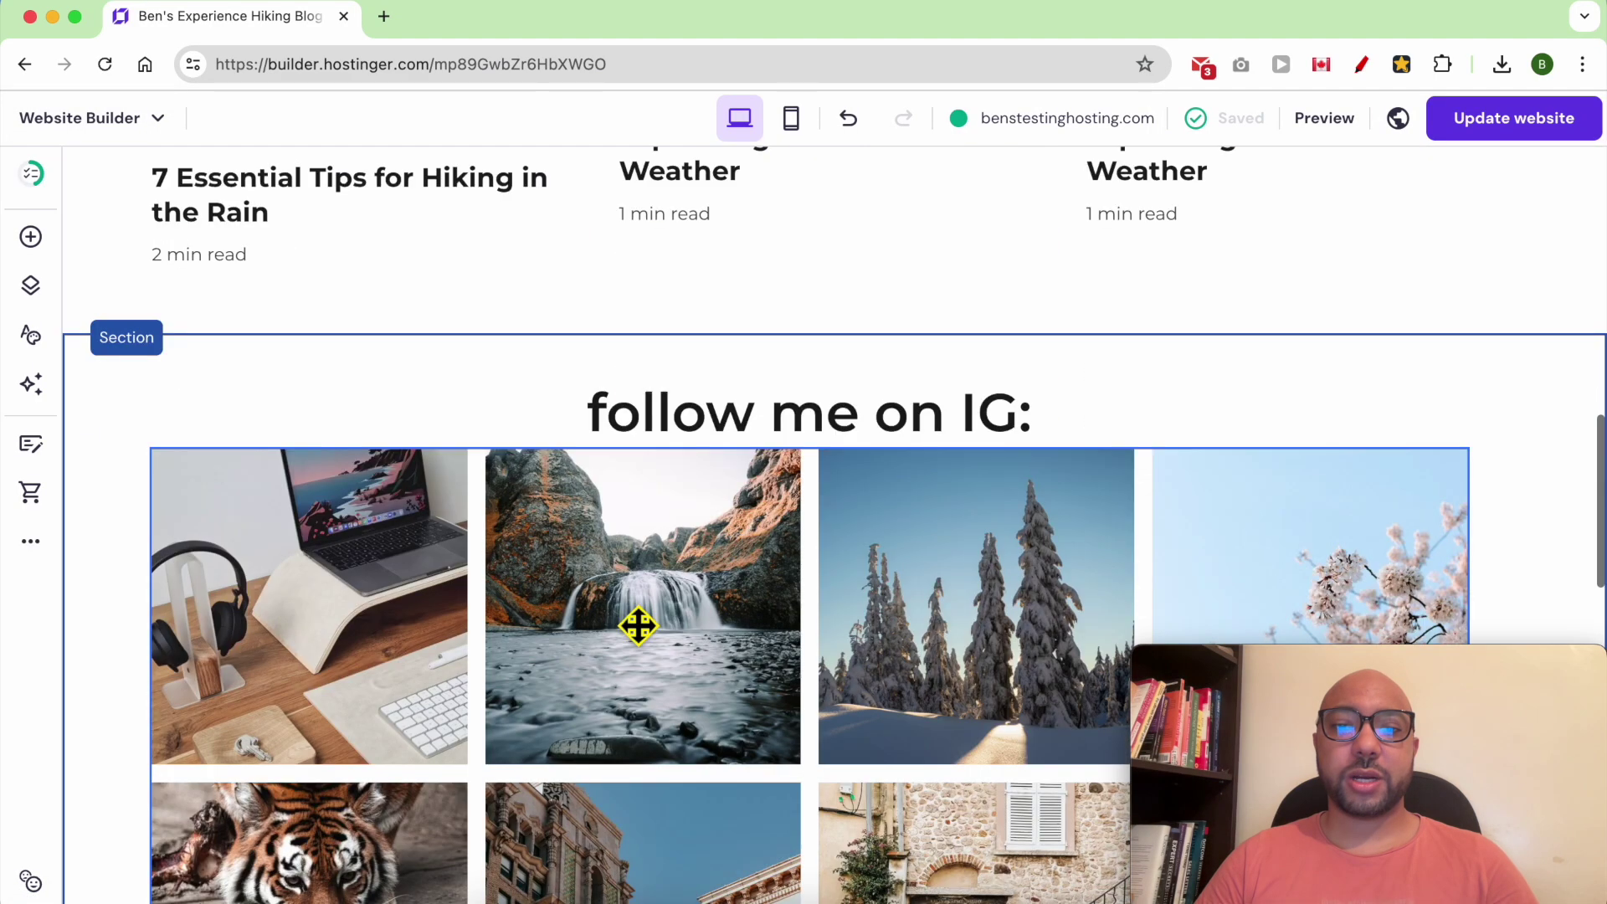
scroll(638, 626, "down", 7)
scroll(632, 629, "down", 7)
scroll(628, 635, "down", 3)
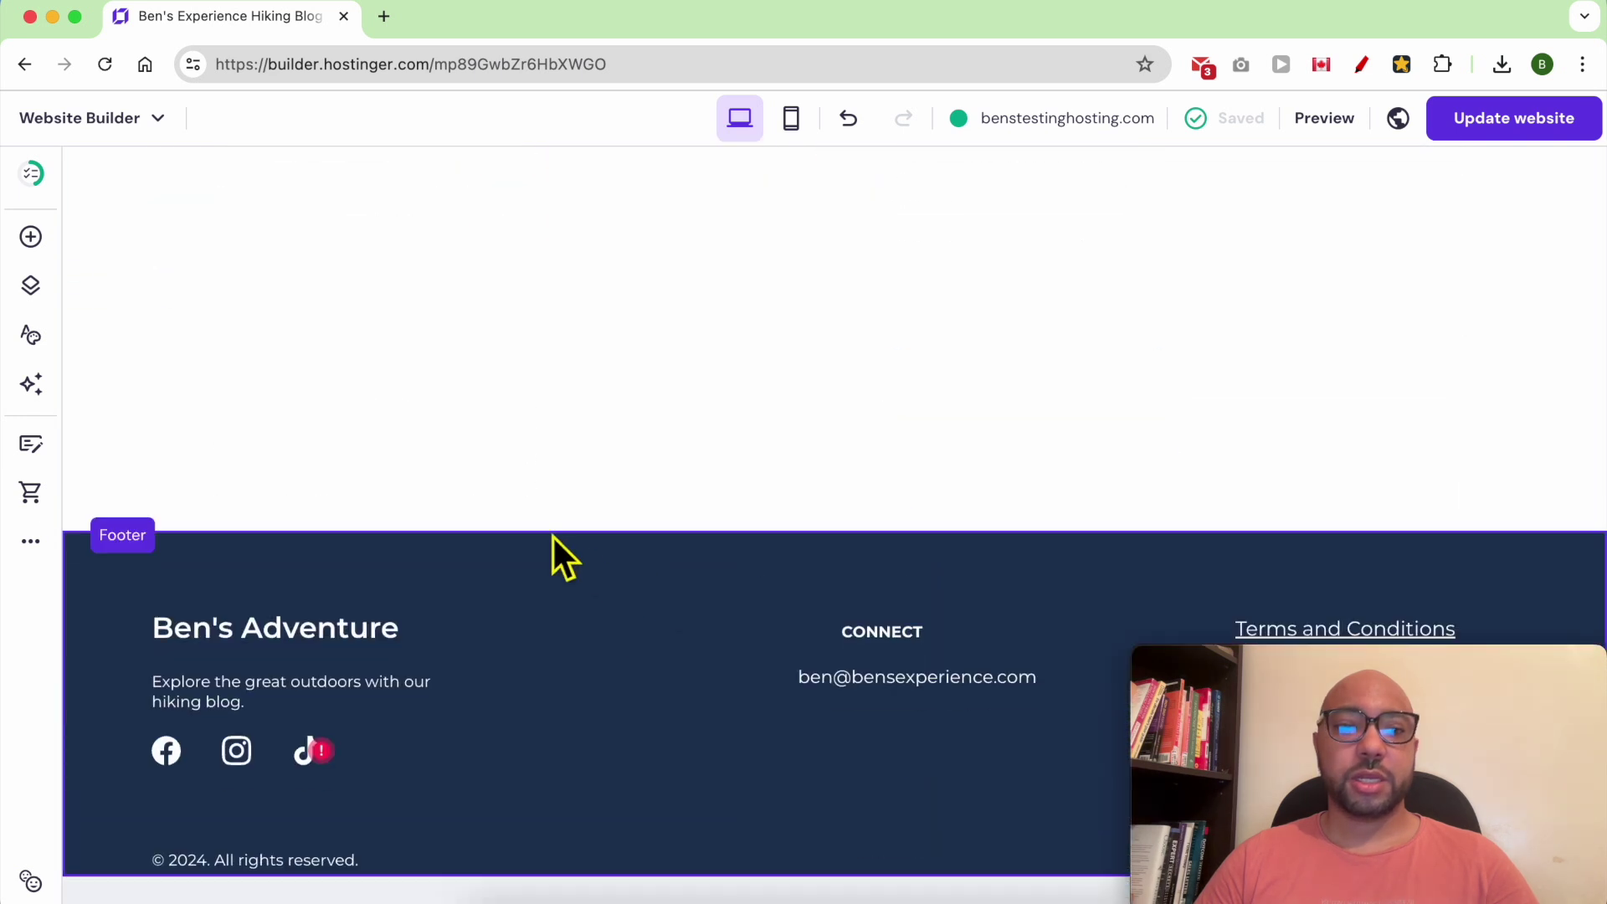
scroll(209, 343, "up", 2)
left_click(31, 237)
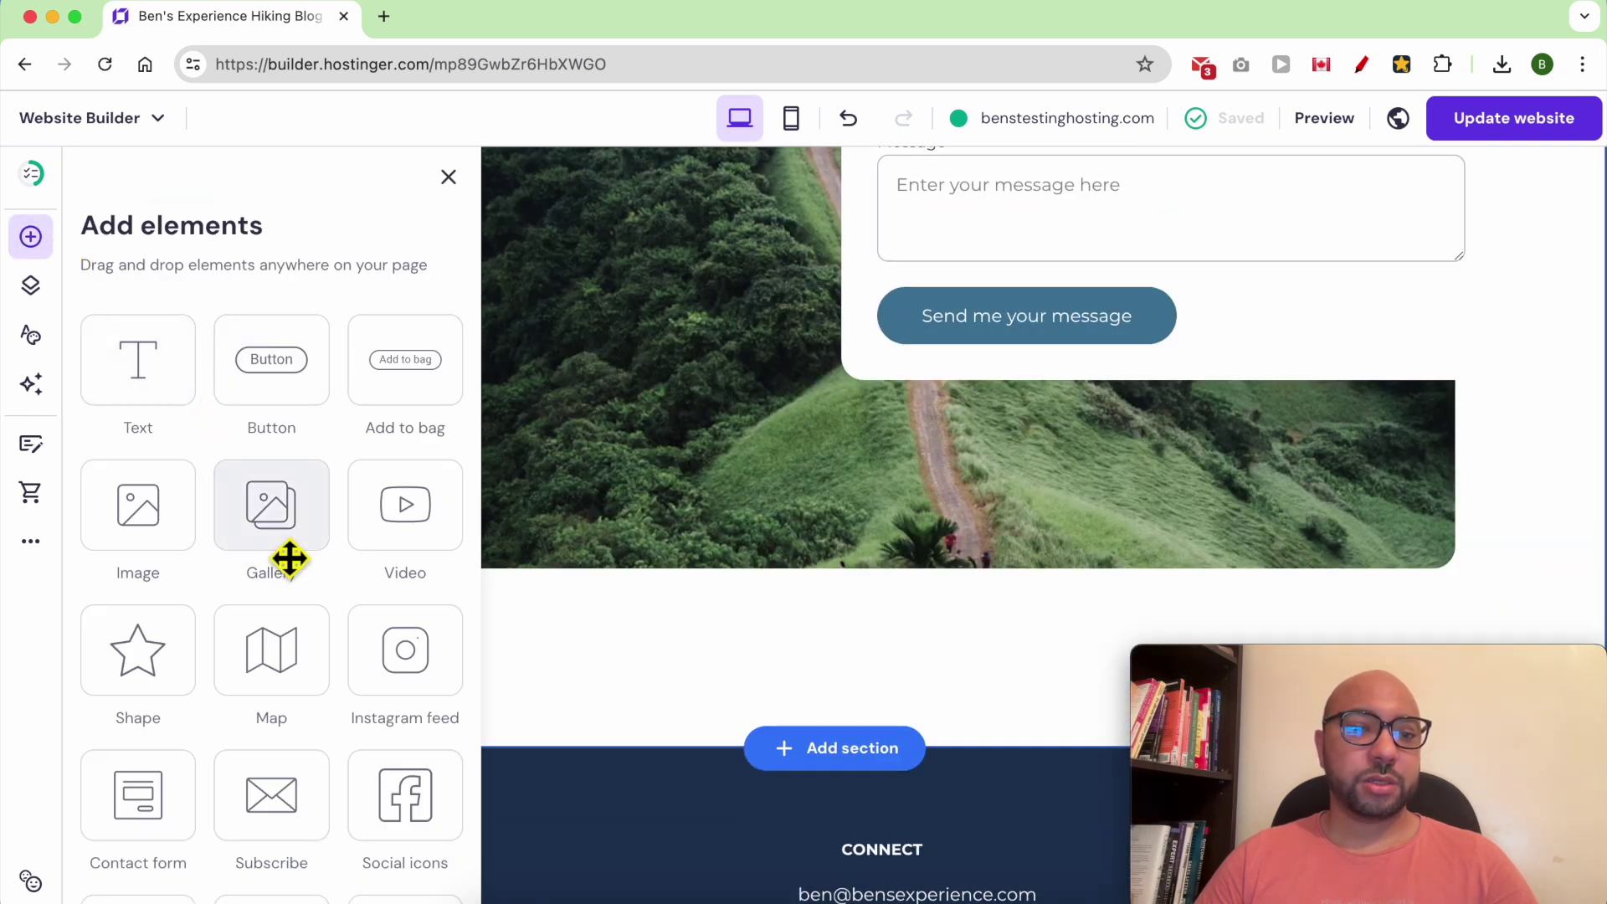
left_click_drag(213, 561, 821, 653)
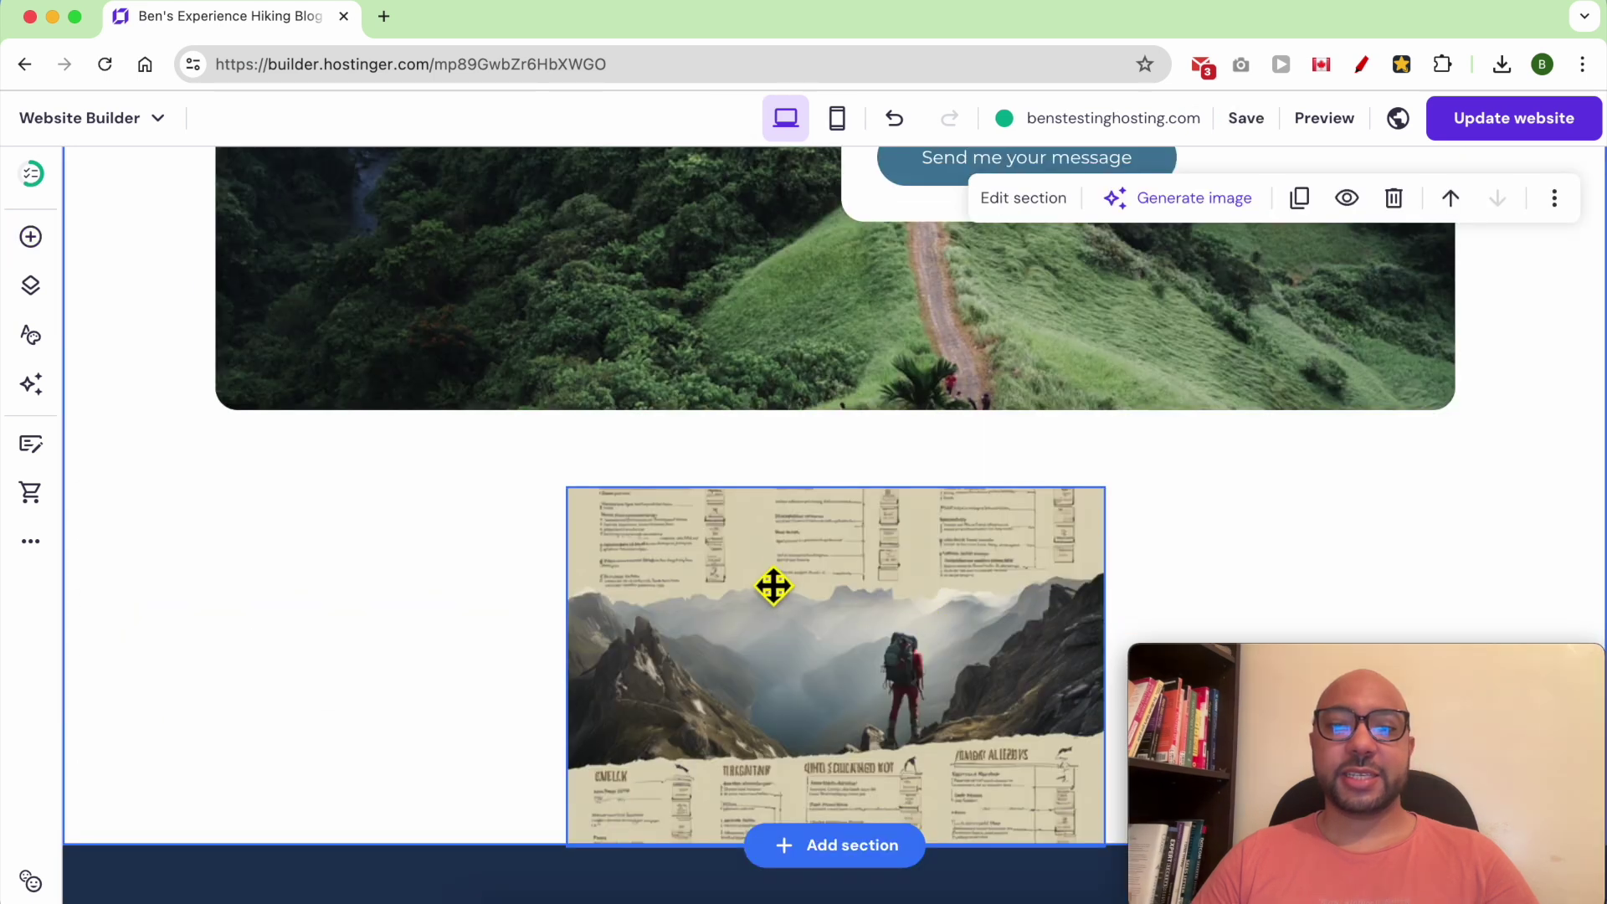
left_click(775, 579)
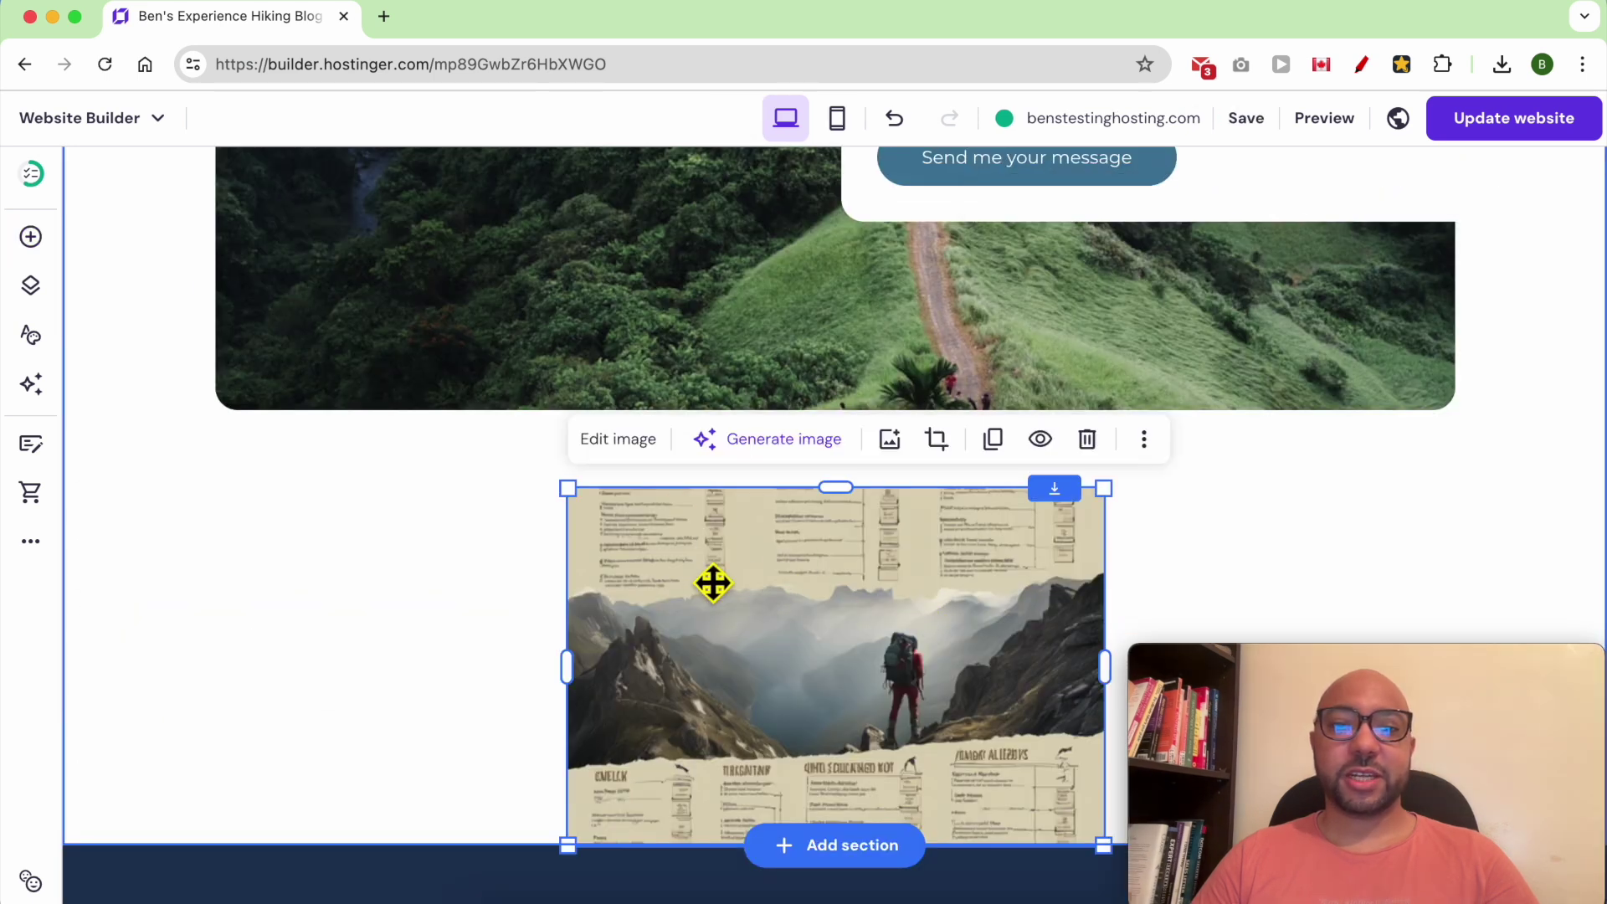
Set the image's on-click action to Open link with a Web address destination
left_click(649, 458)
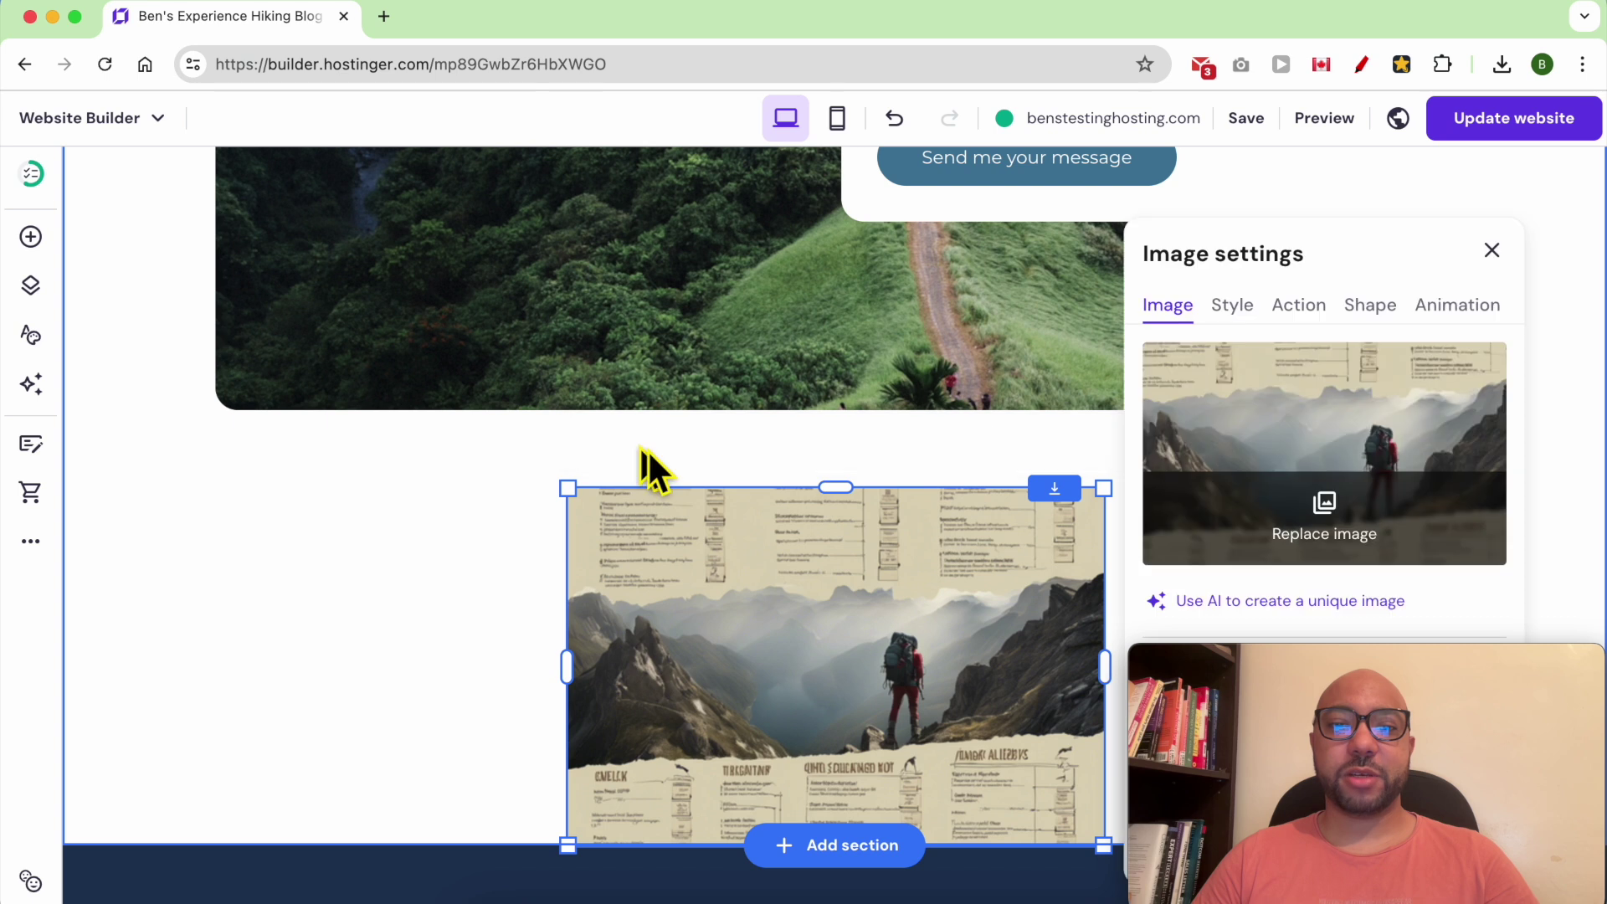
left_click(1300, 306)
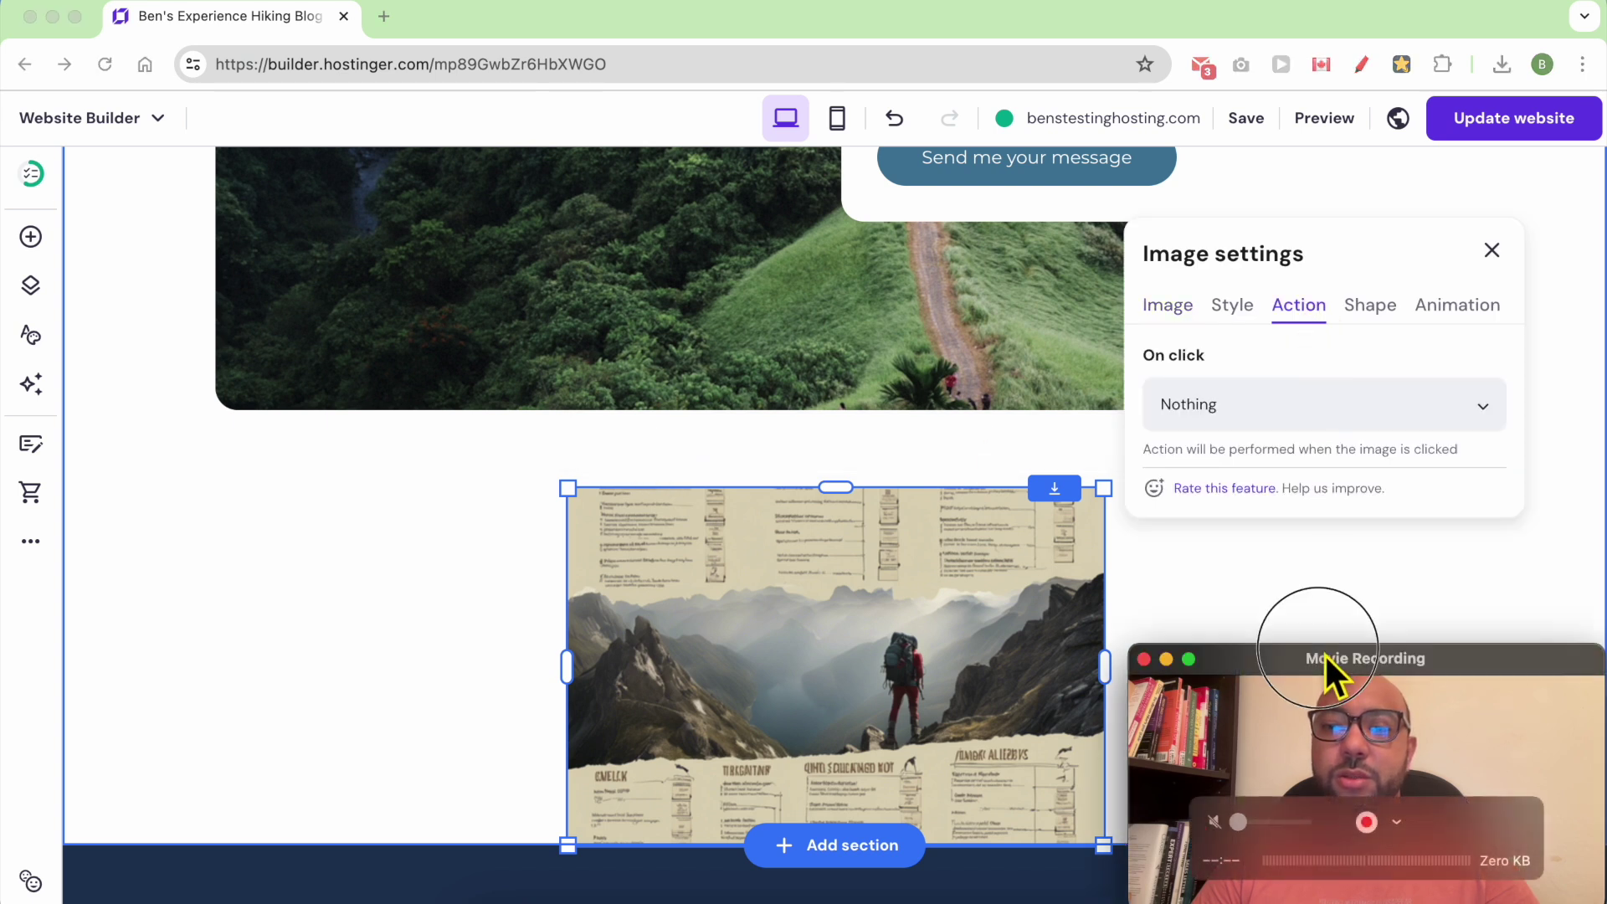
left_click_drag(1326, 662, 536, 626)
left_click(1338, 410)
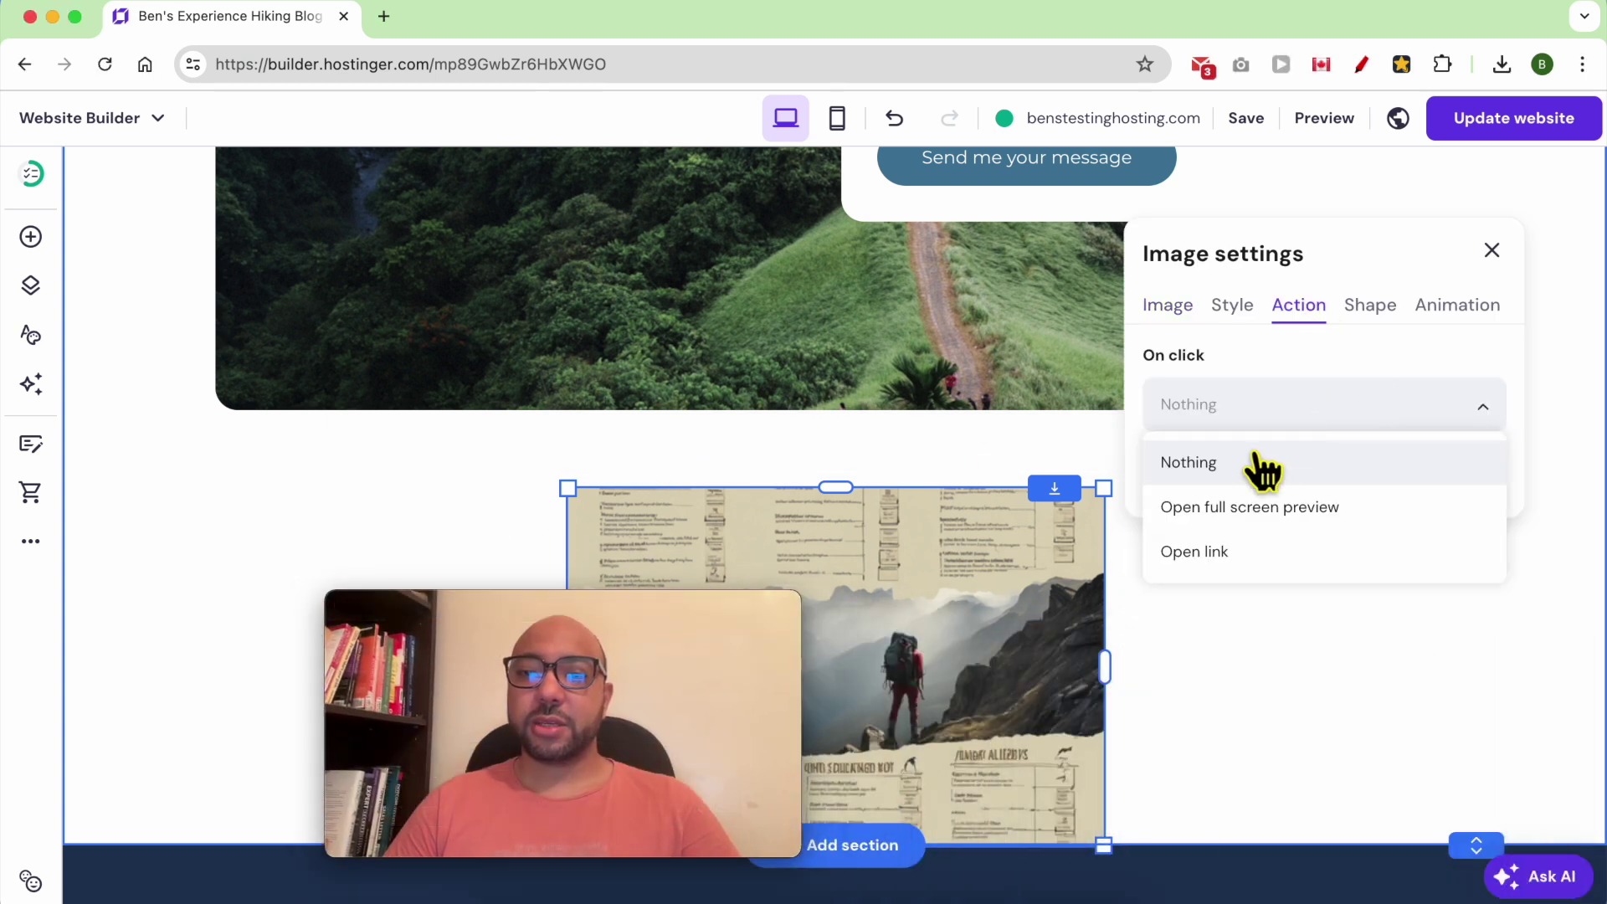
left_click(1241, 557)
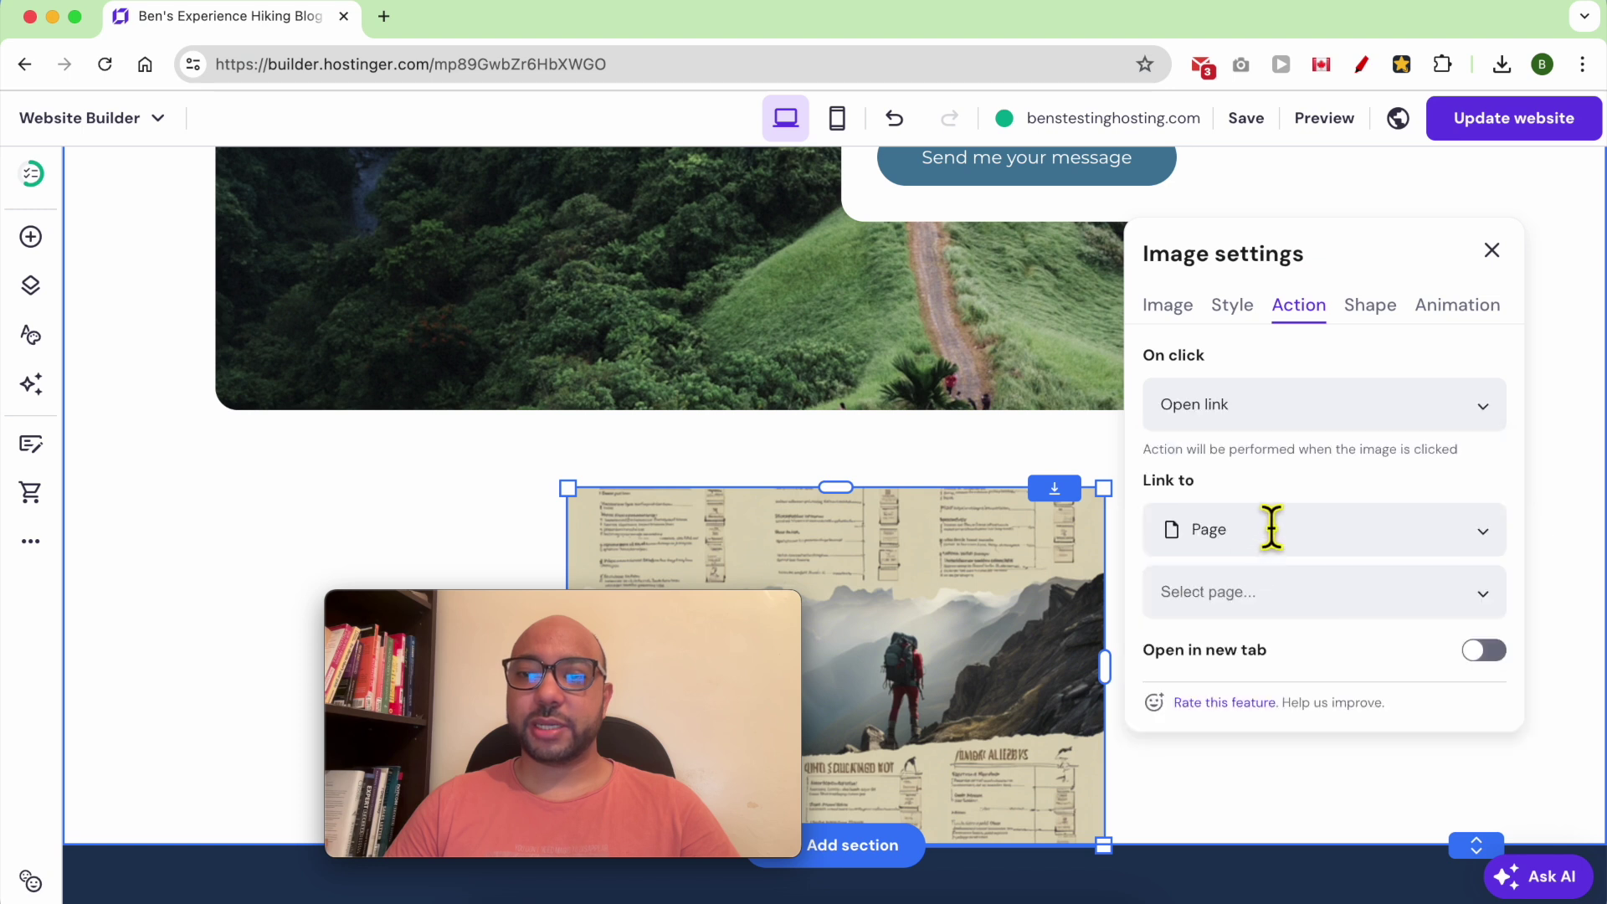
left_click(1271, 527)
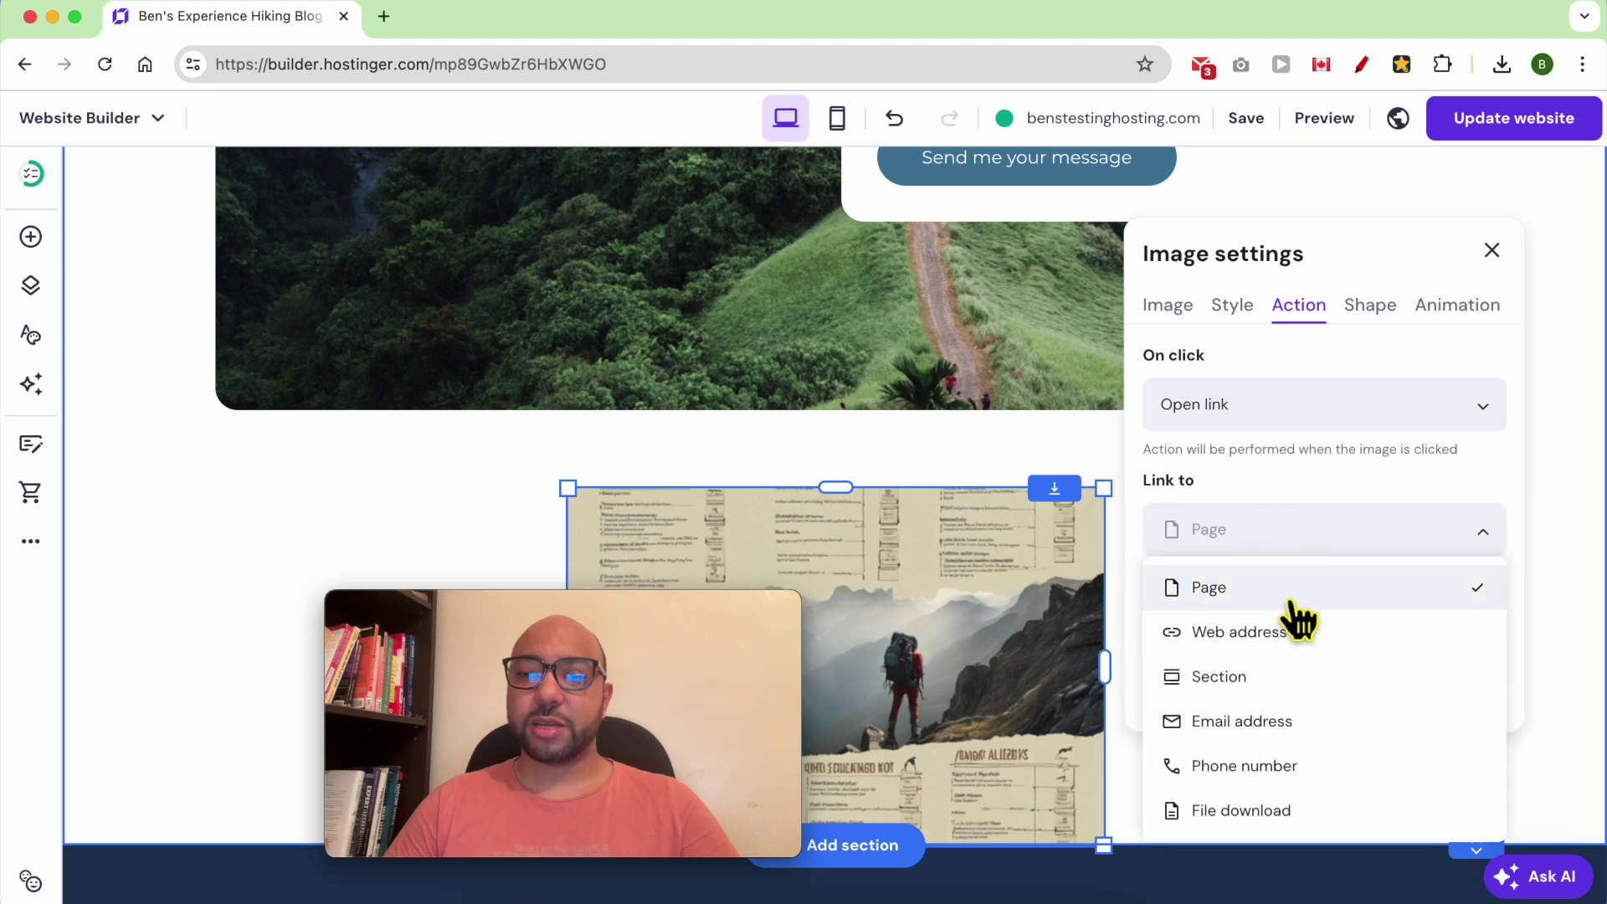
left_click(1279, 636)
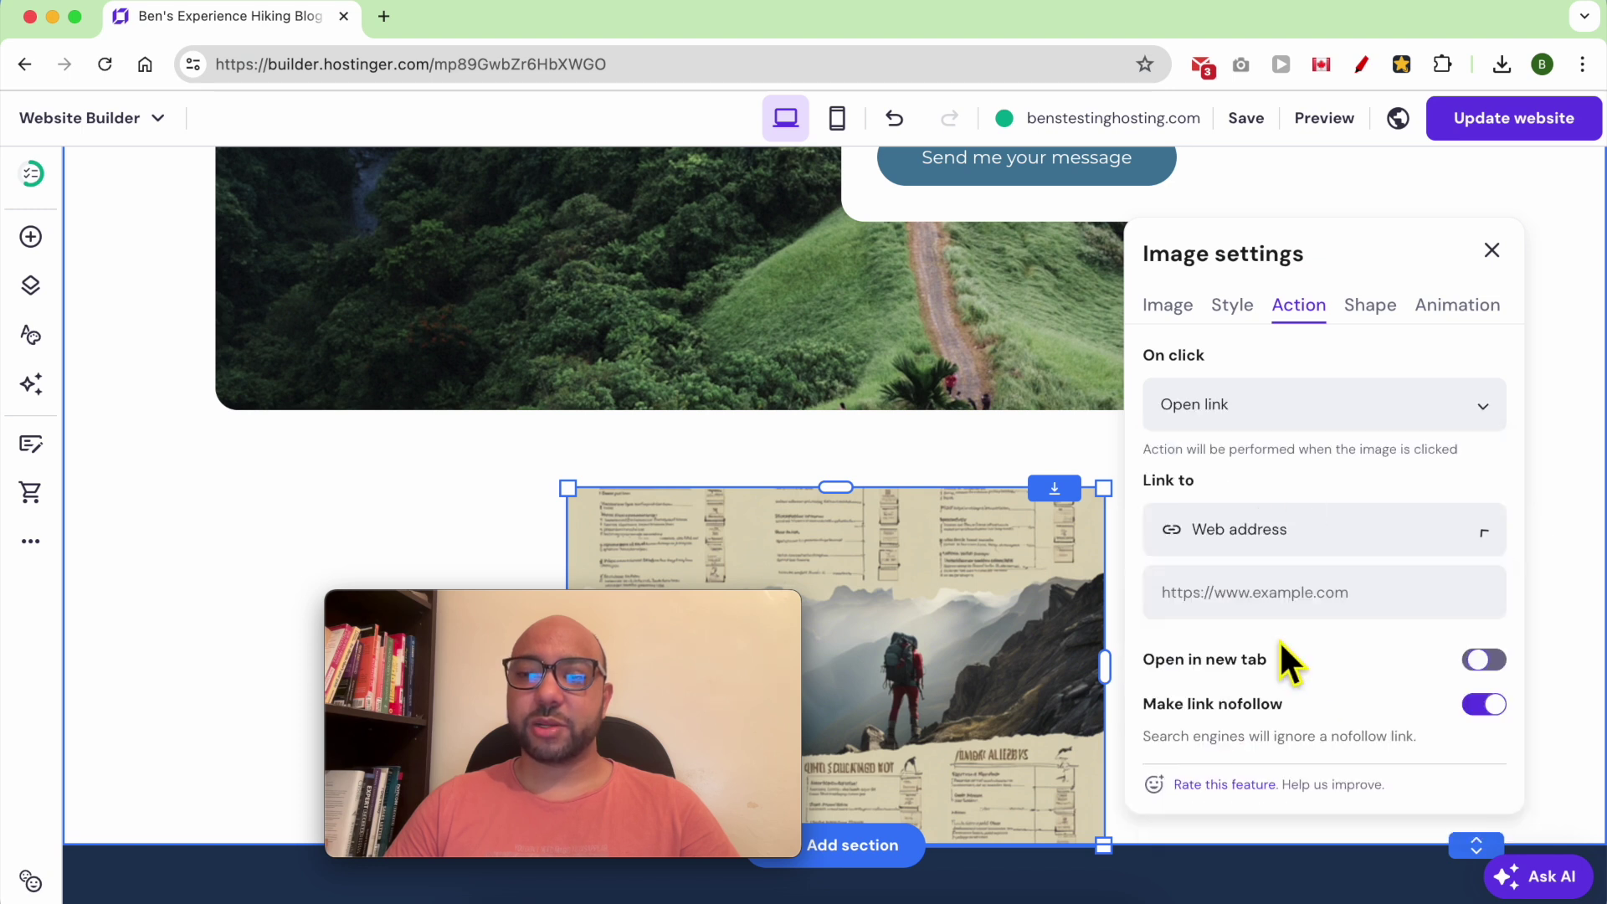
left_click(1292, 595)
type("http:")
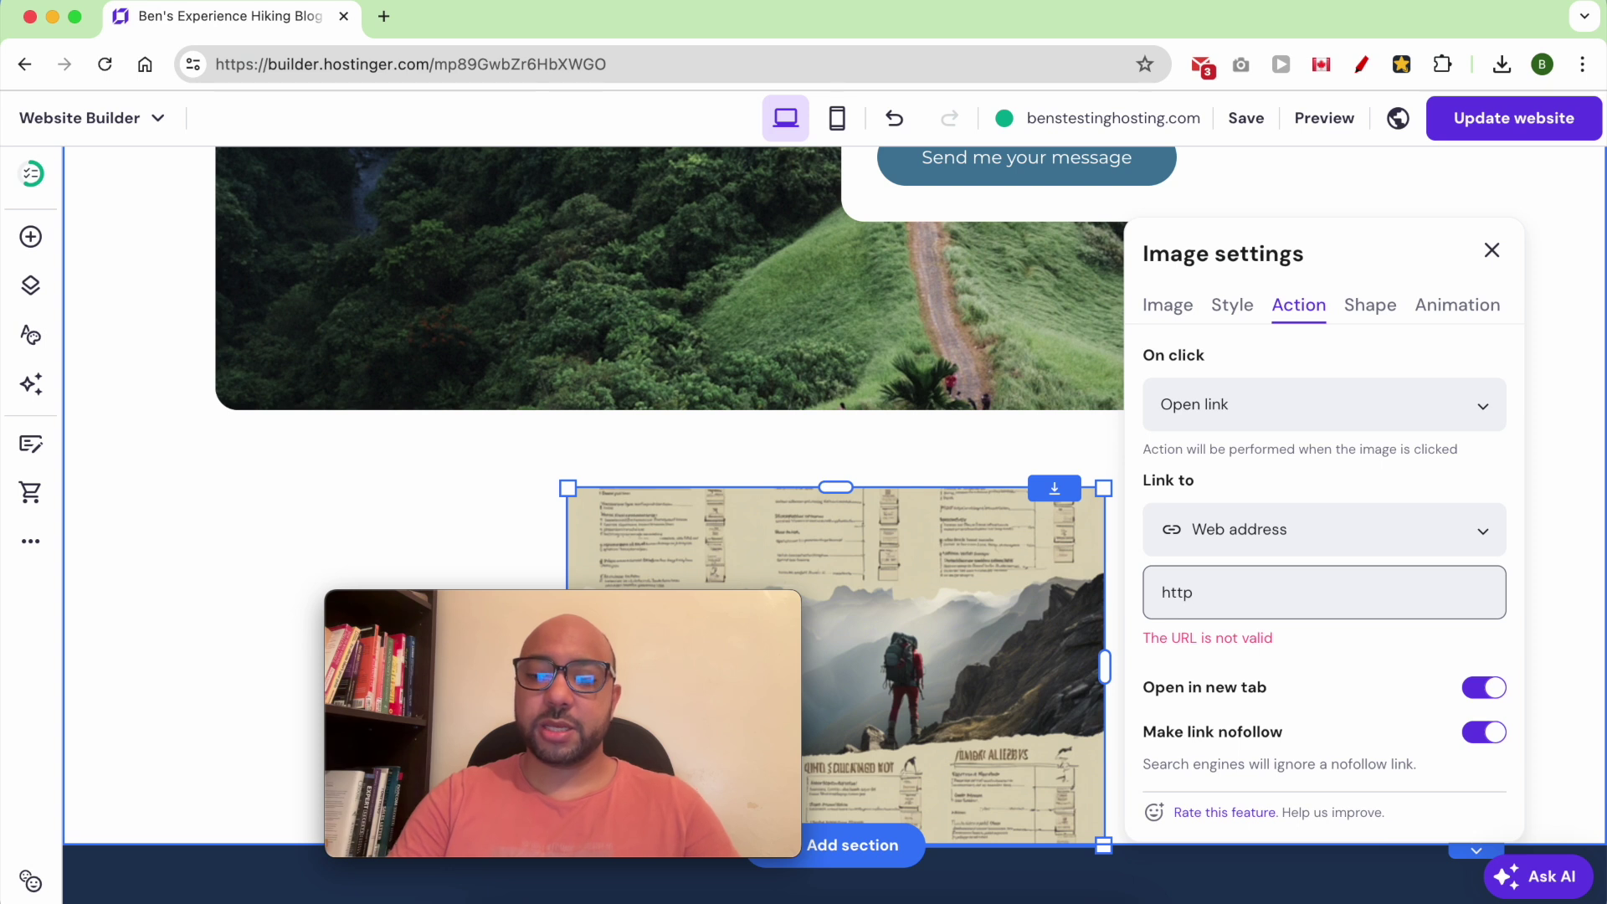
type("//ww.google")
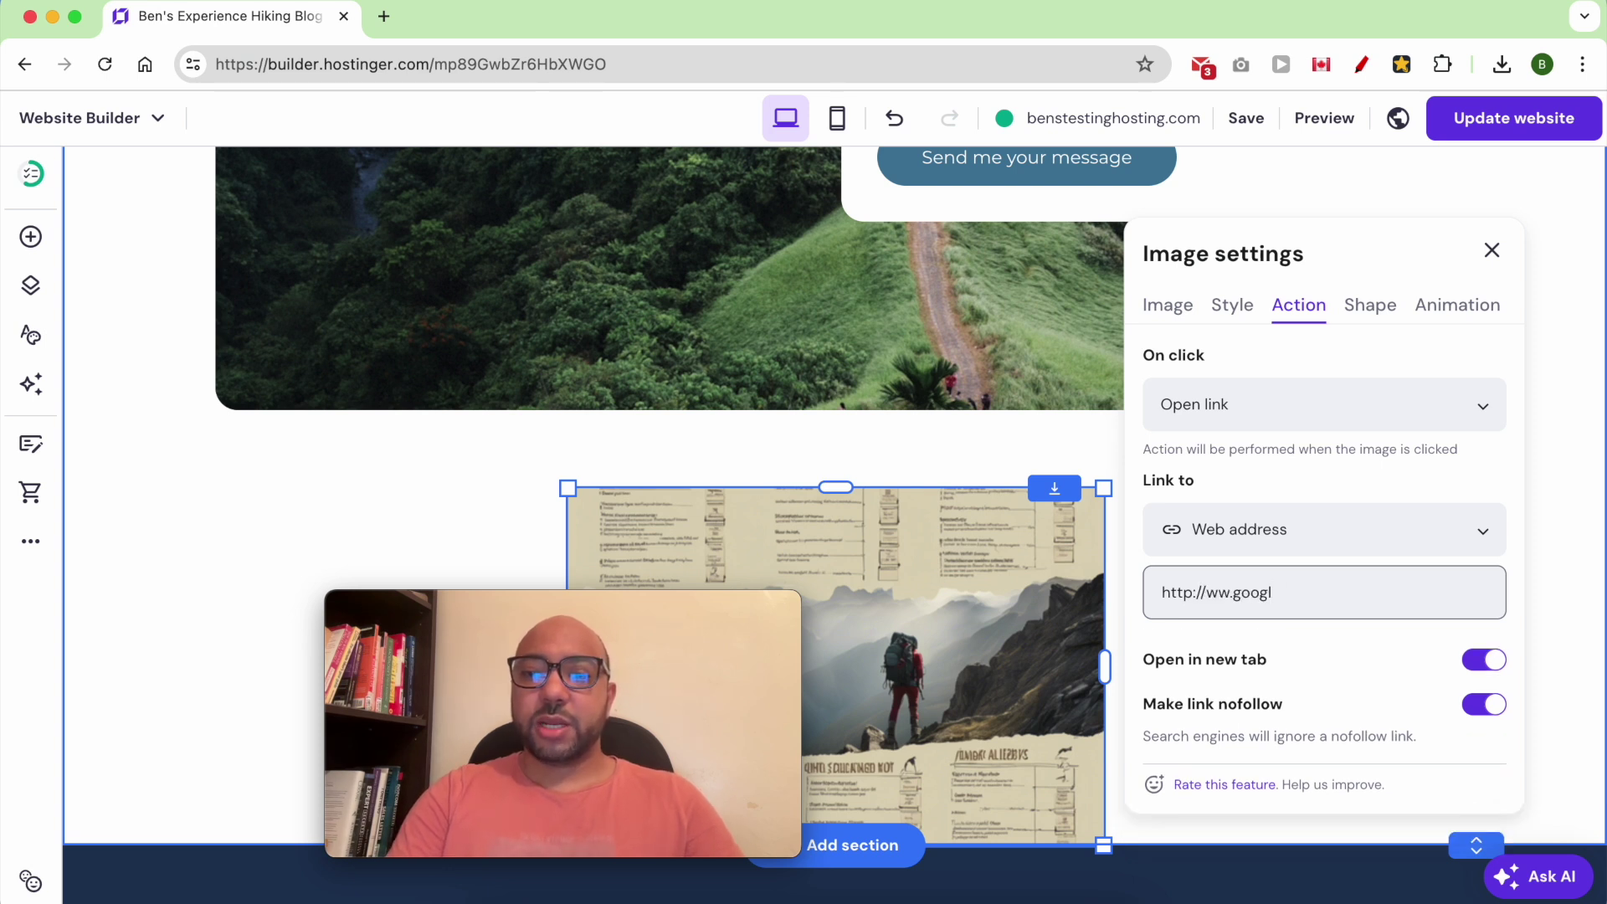
key("BackSpace")
key("BackSpace")
key("BackSpace")
key("BackSpace")
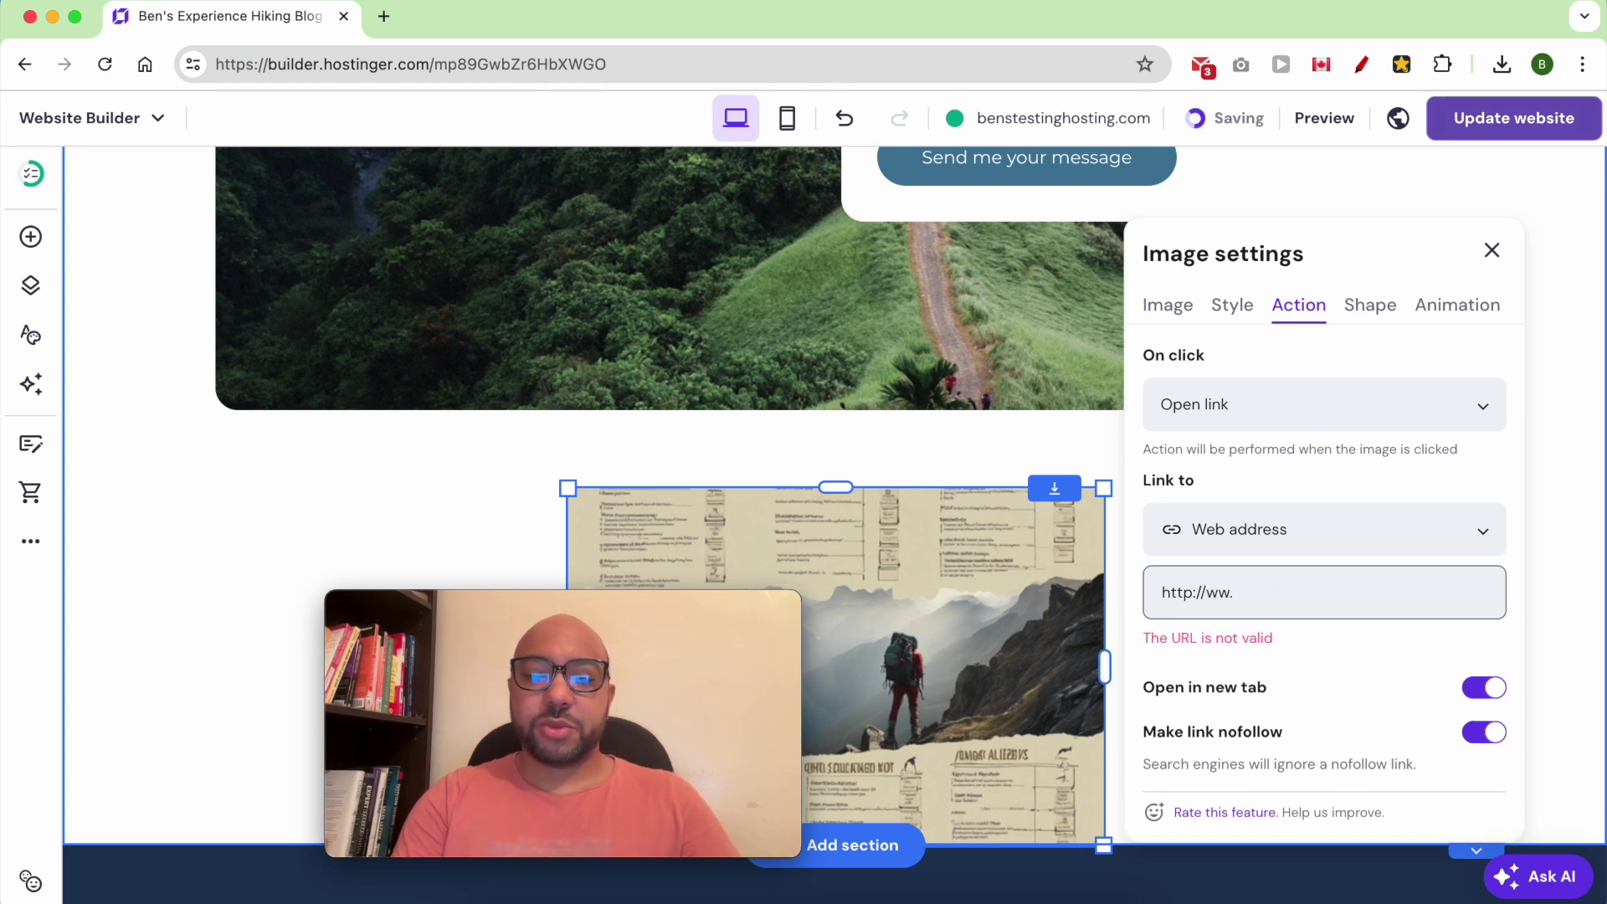
type("bensexp")
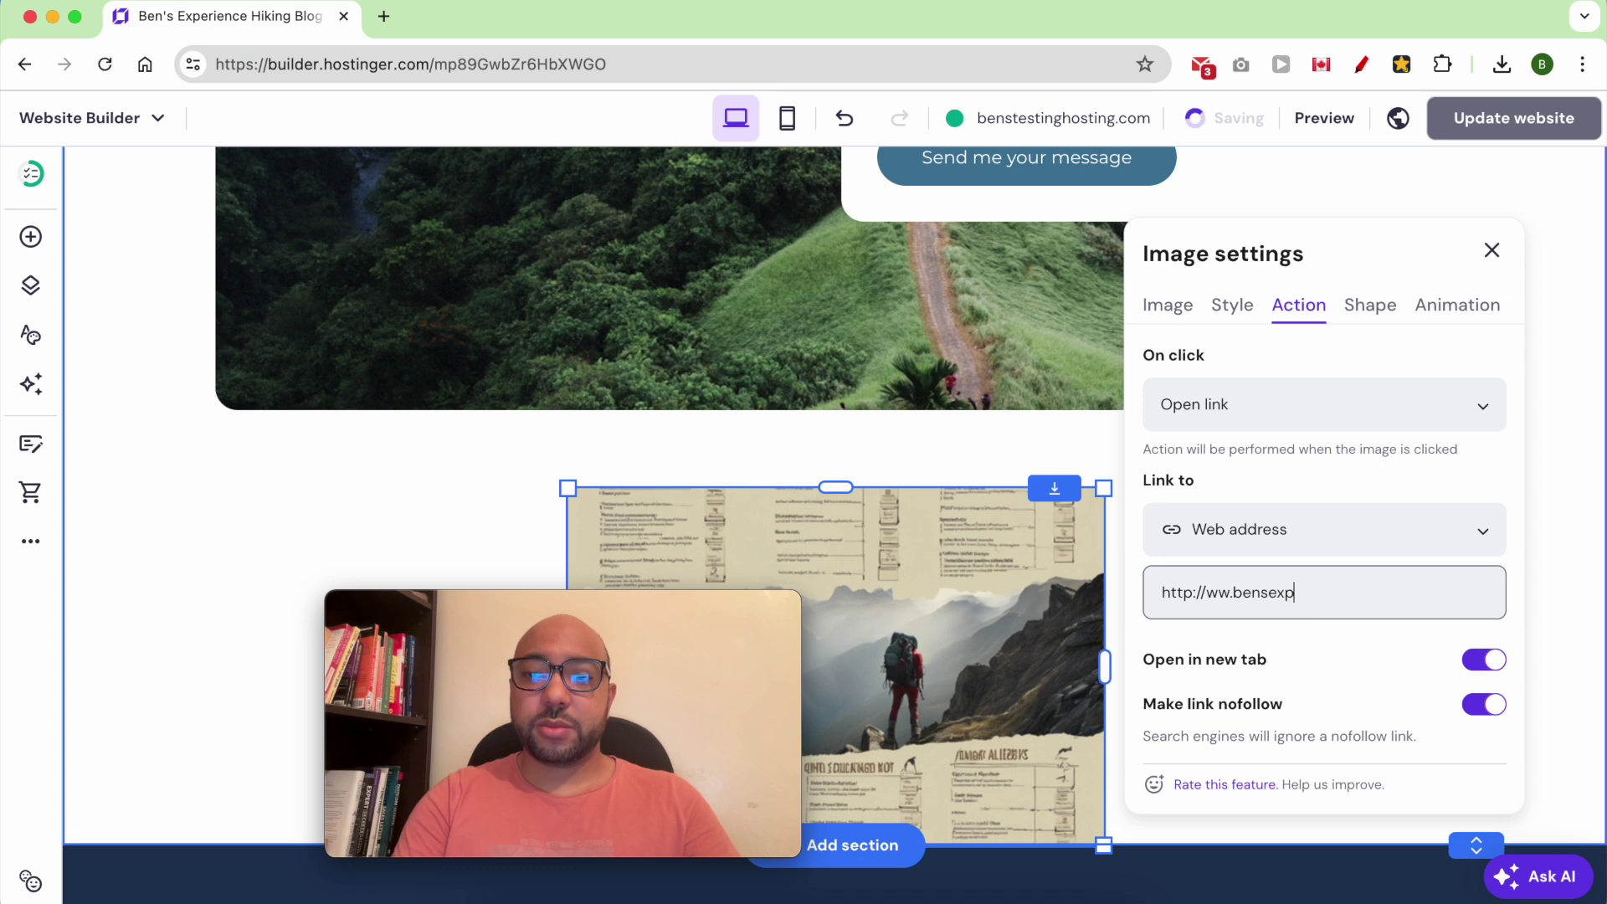
type("erience.com")
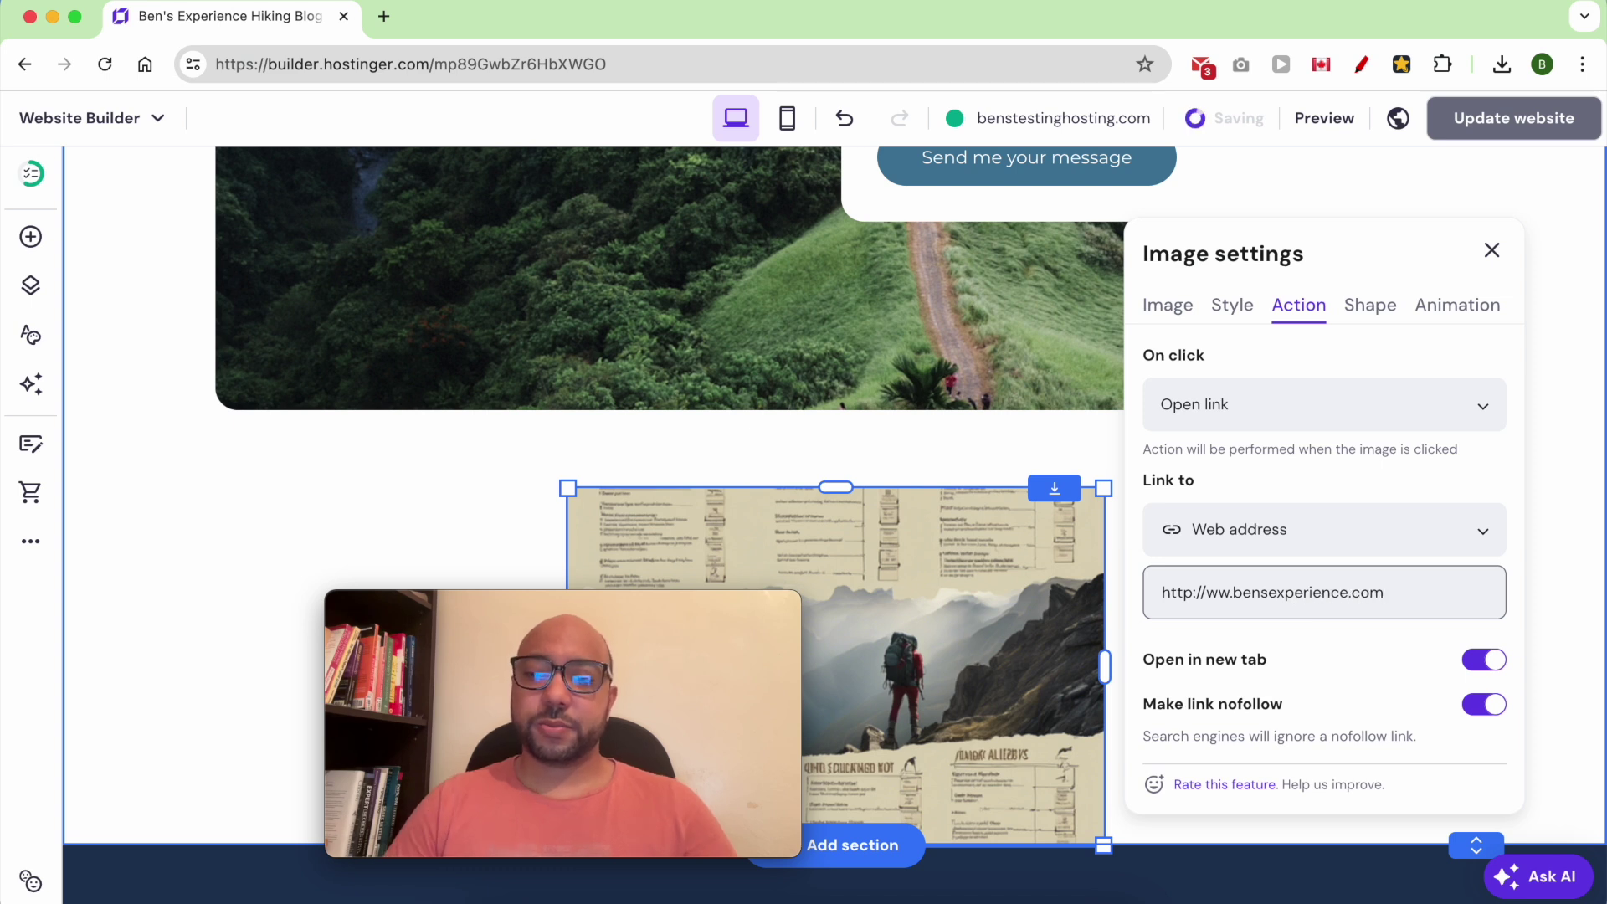
left_click(1492, 250)
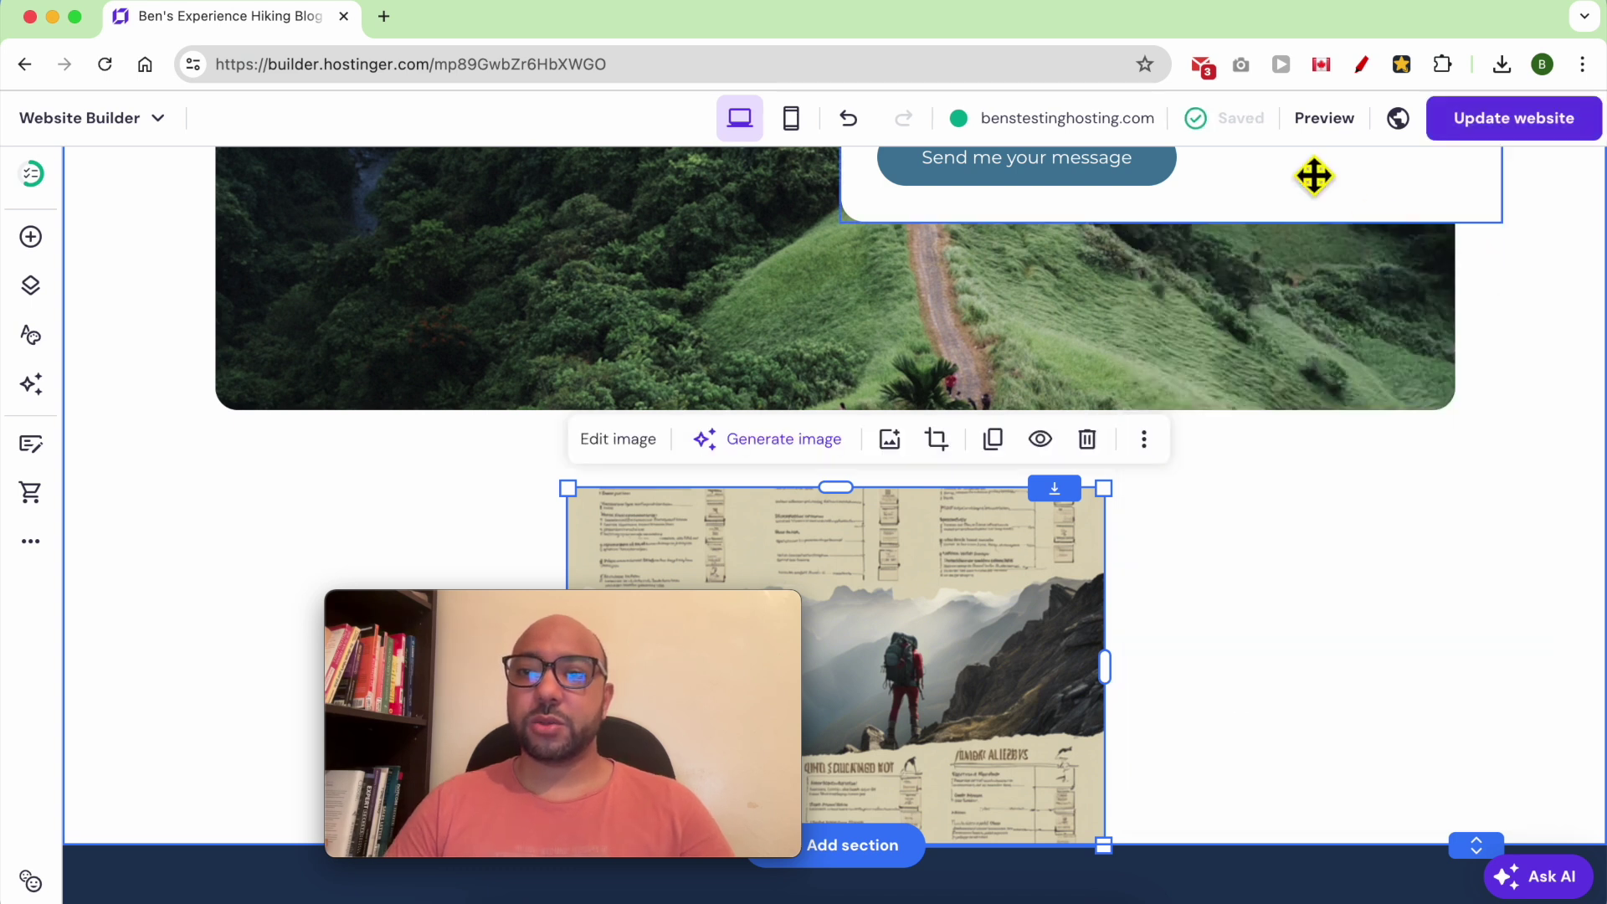
Preview the homepage, scroll to the checklist image, and test its link
left_click(1324, 118)
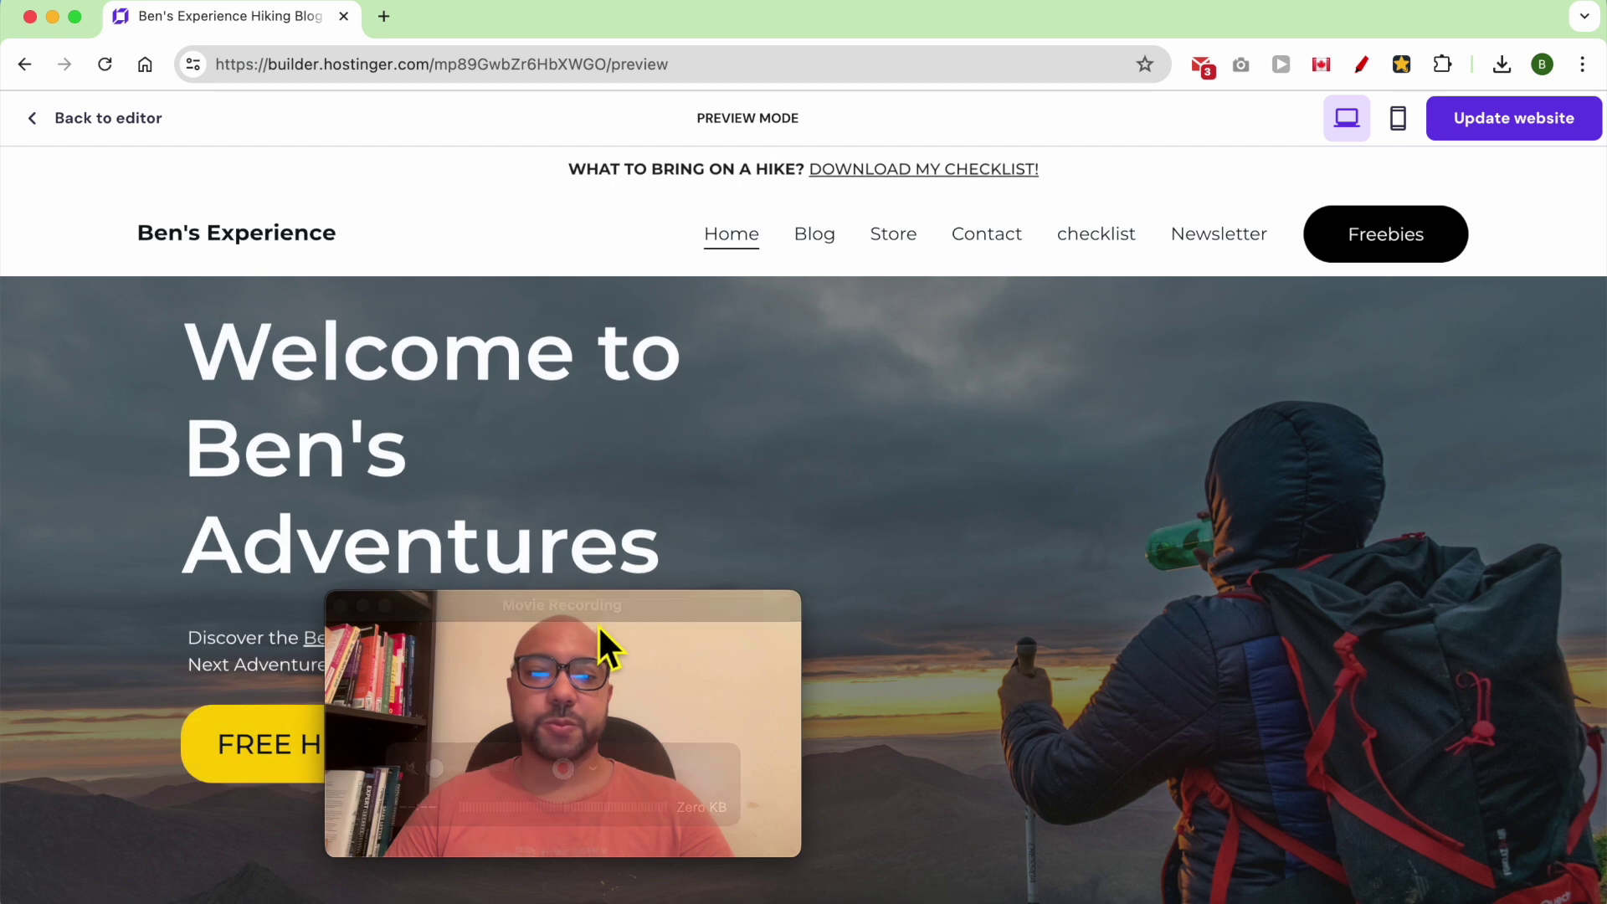
mouse_move(610, 606)
left_mouse_down()
mouse_move(1383, 635)
mouse_move(1422, 662)
left_mouse_up()
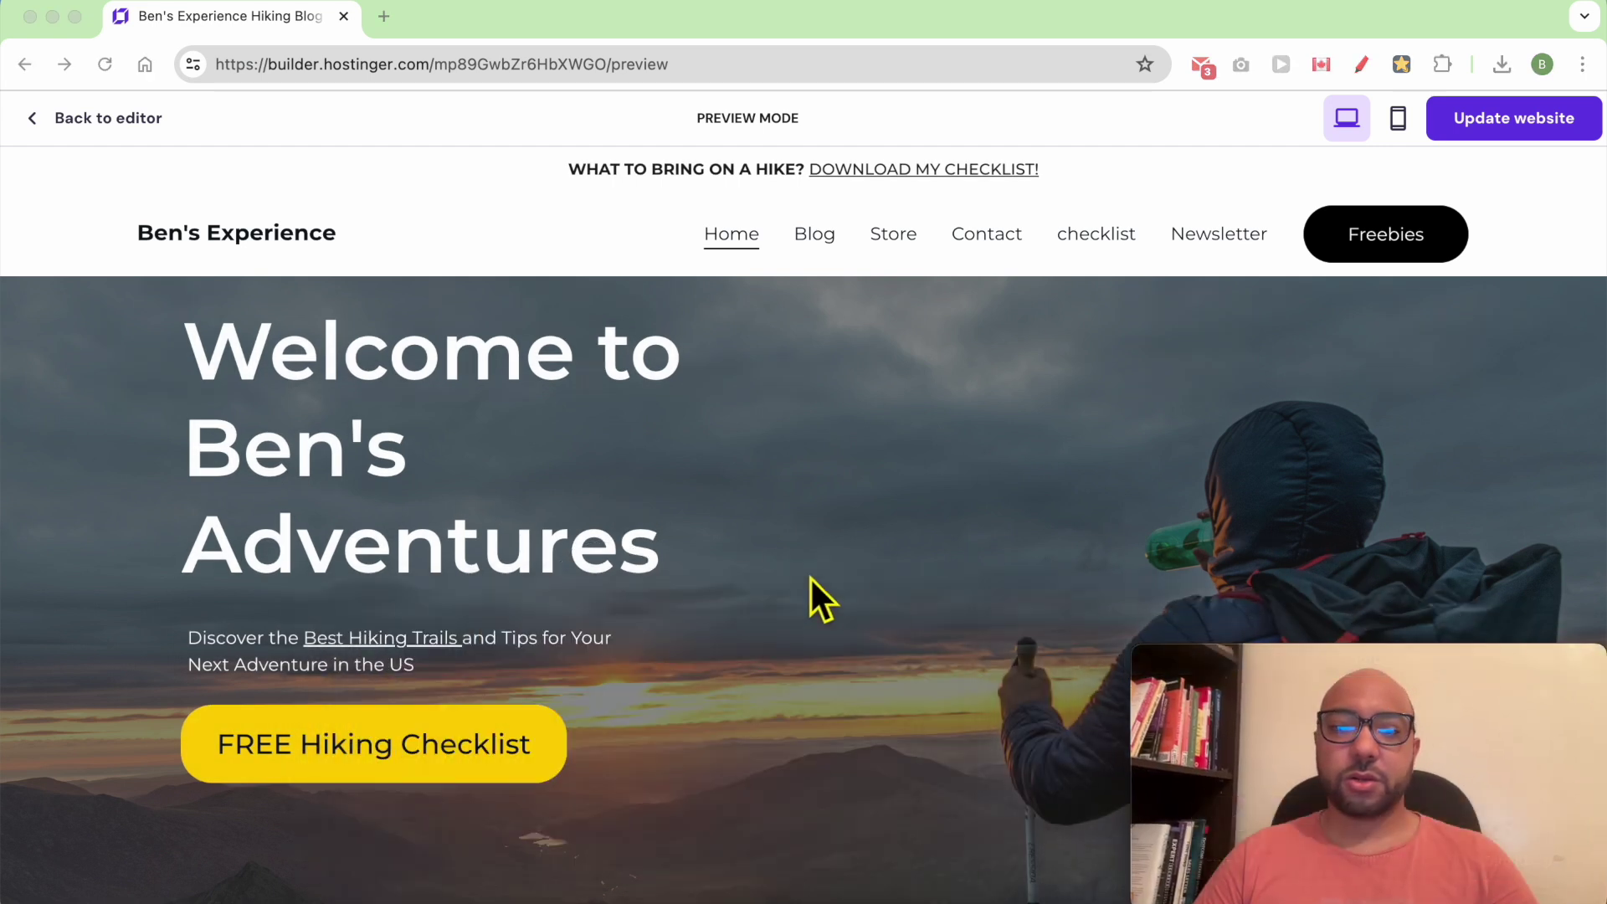
scroll(812, 581, "down", 10)
scroll(811, 580, "down", 5)
scroll(812, 580, "down", 5)
scroll(810, 577, "down", 5)
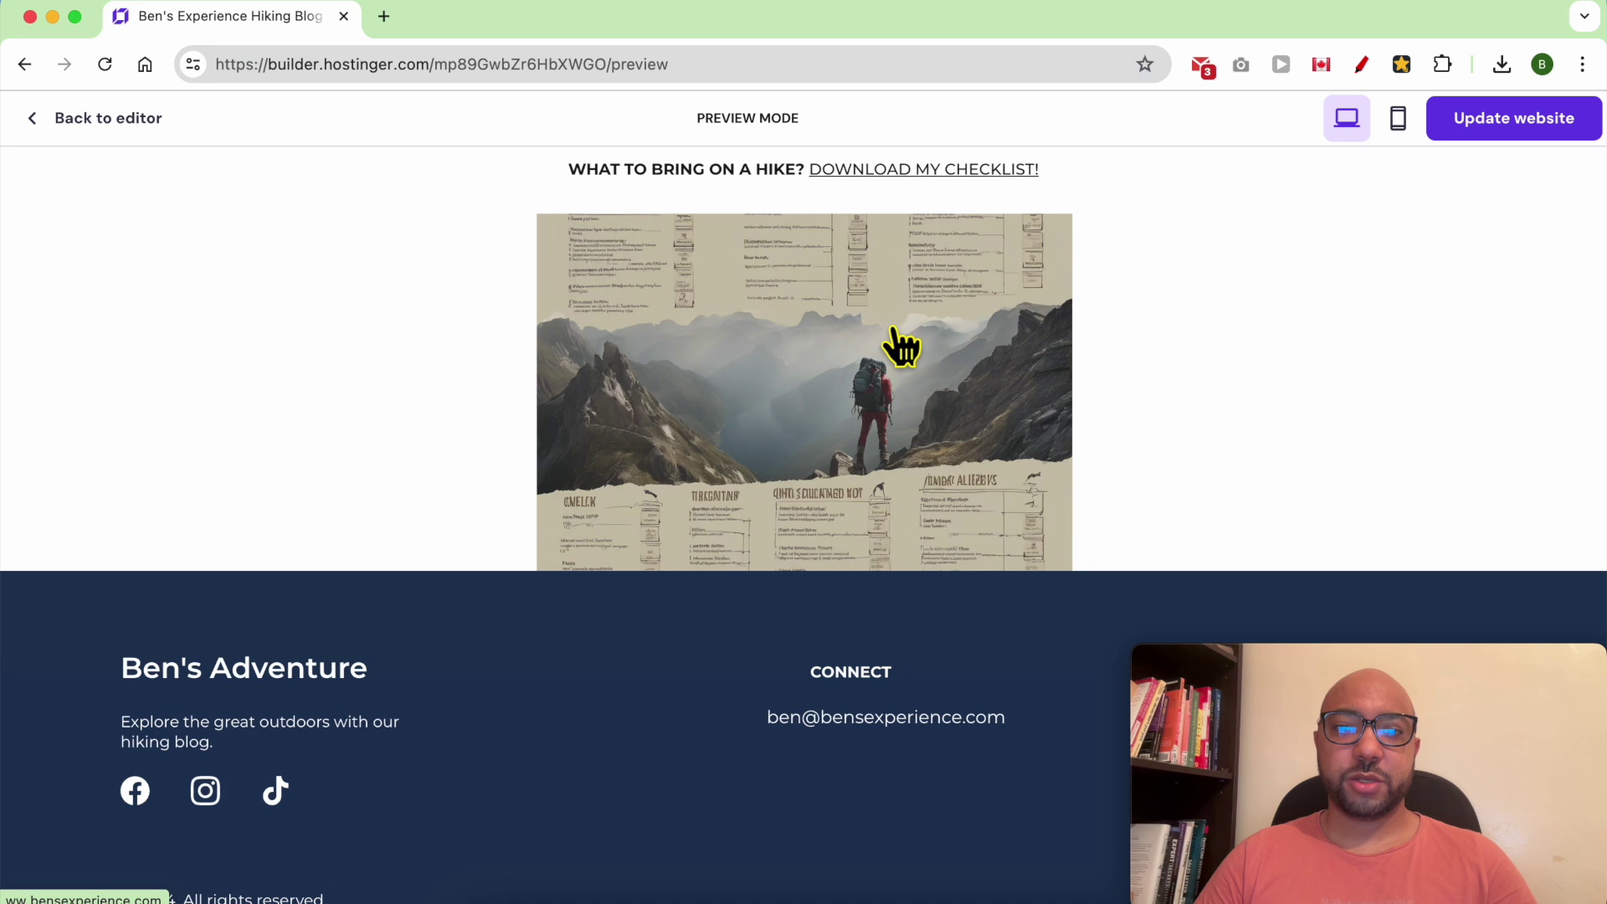
left_click(894, 335)
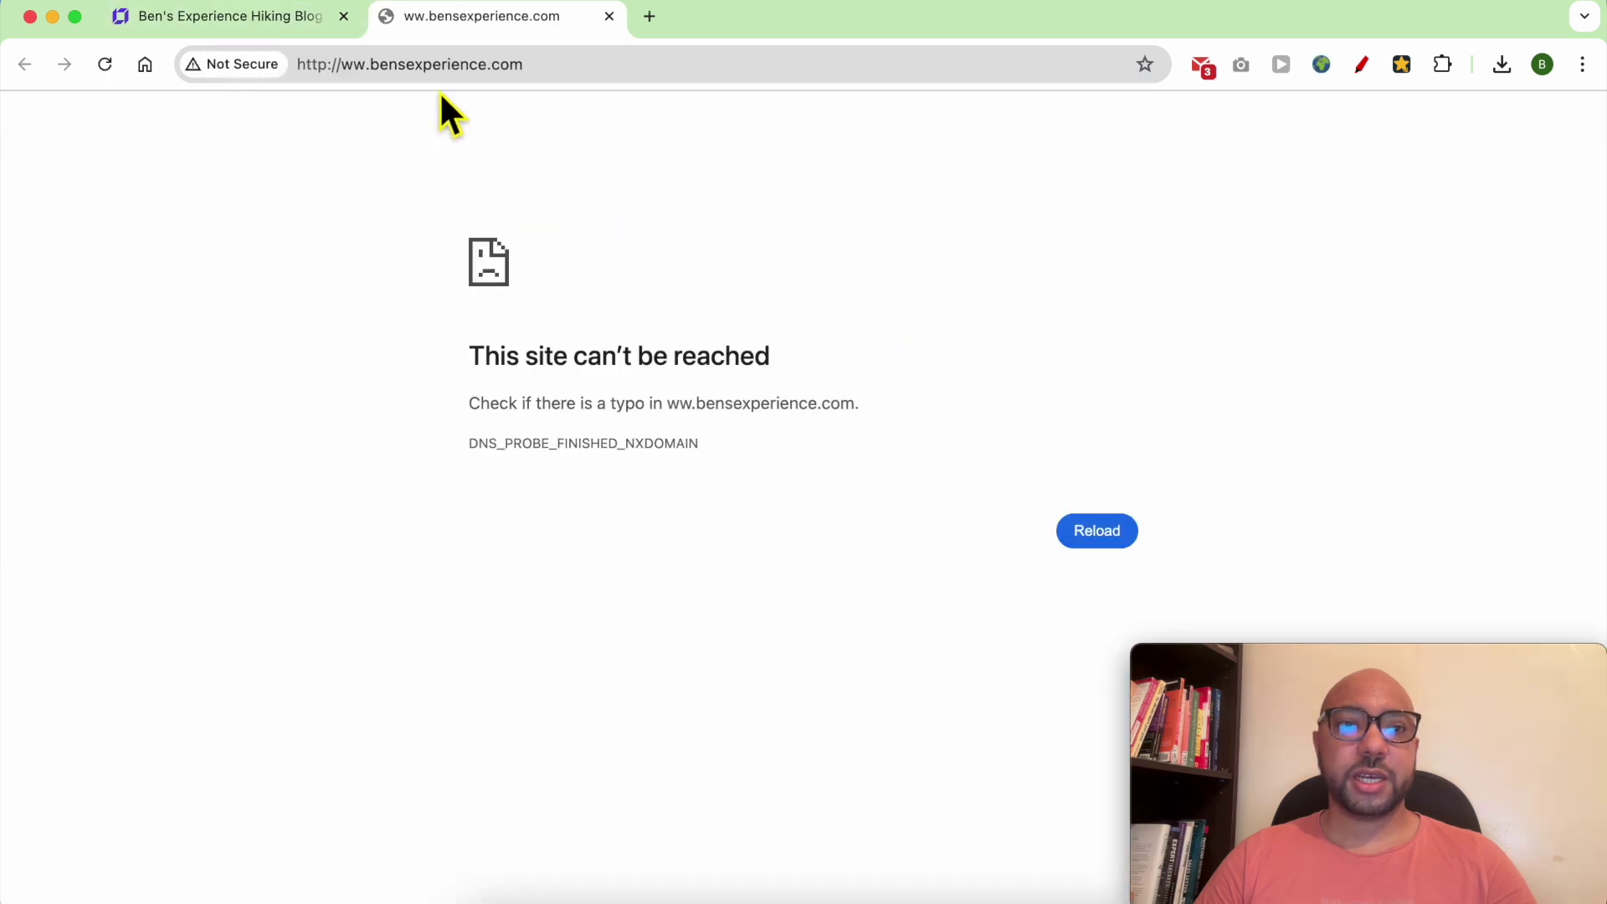
Spot the mistyped 'ww.bensexperience.com' address in the unreachable tab, then return to the Hostinger preview
left_click_drag(441, 64, 306, 81)
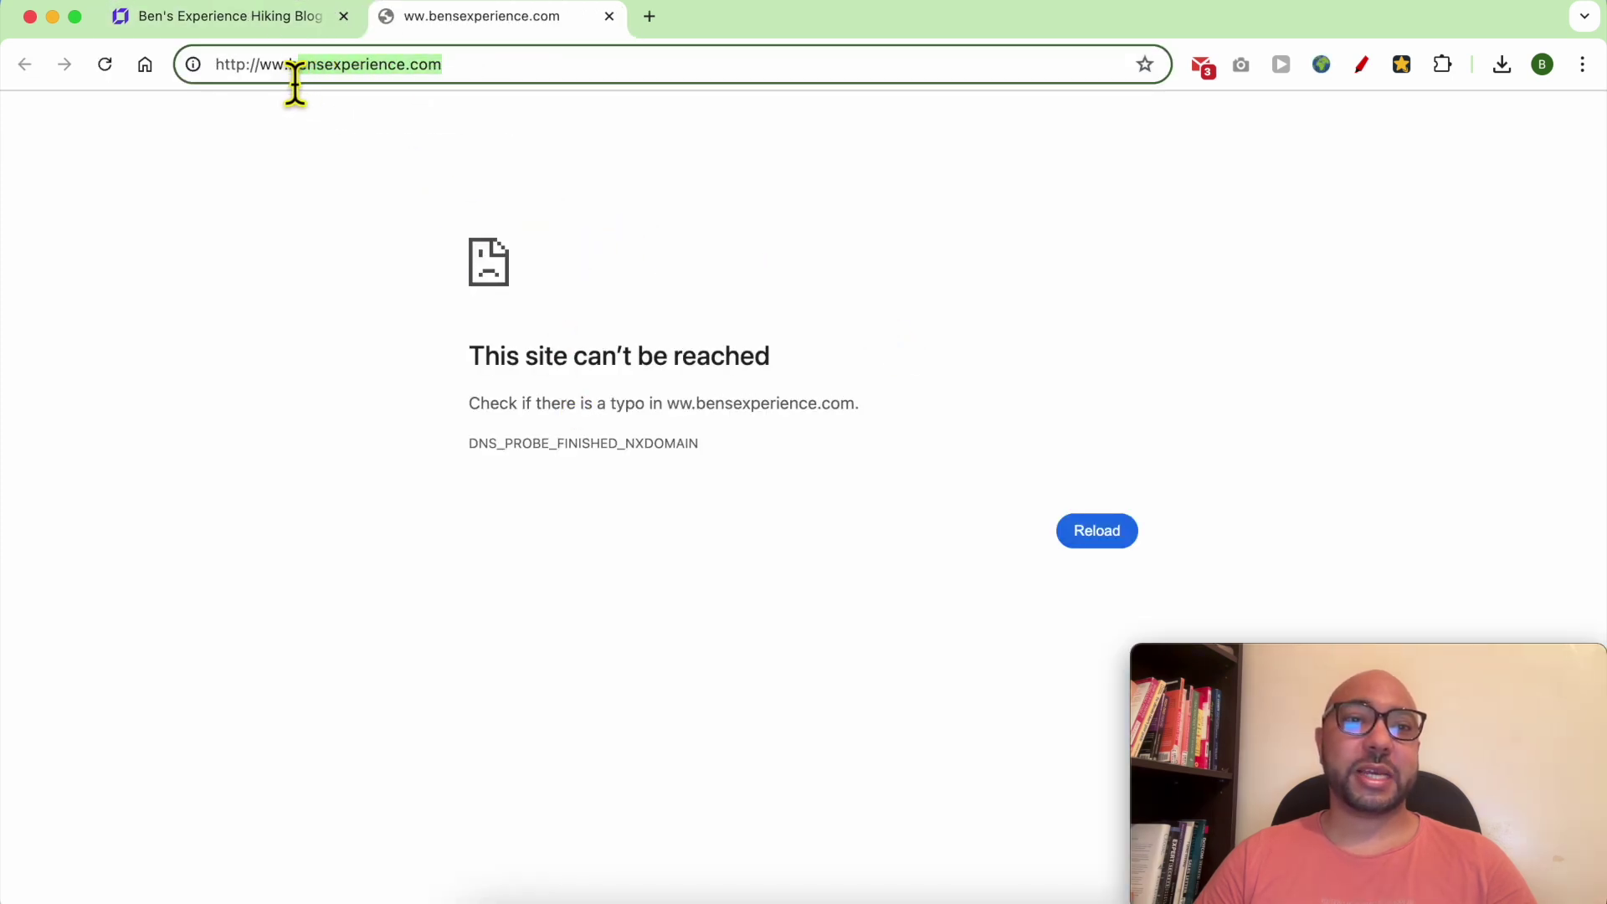
double_click(274, 75)
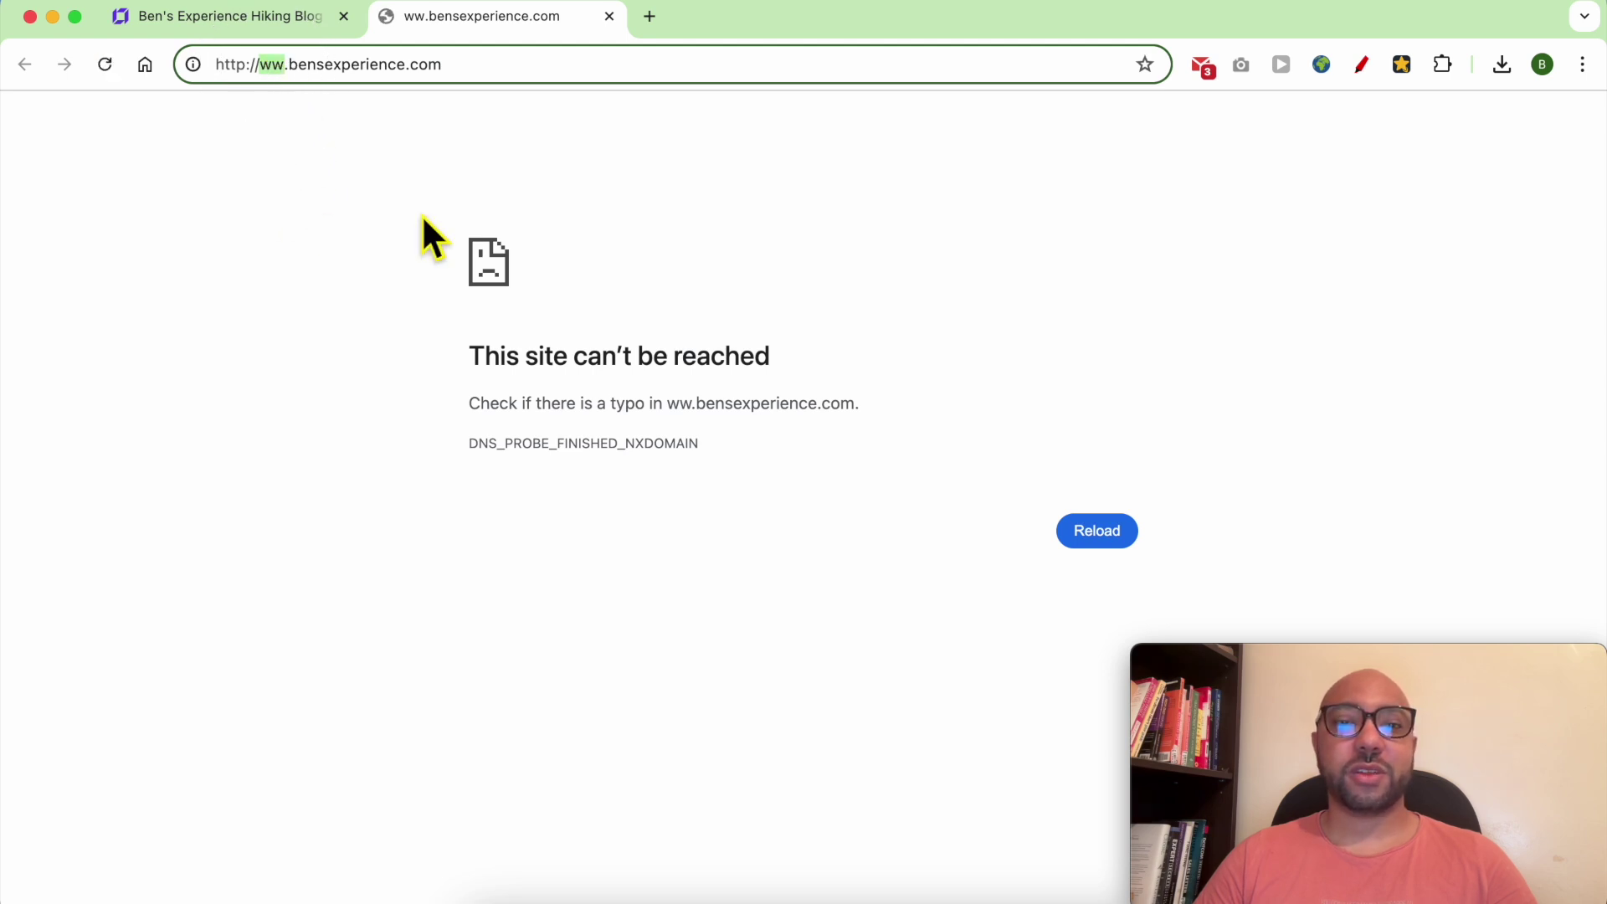
left_click(234, 16)
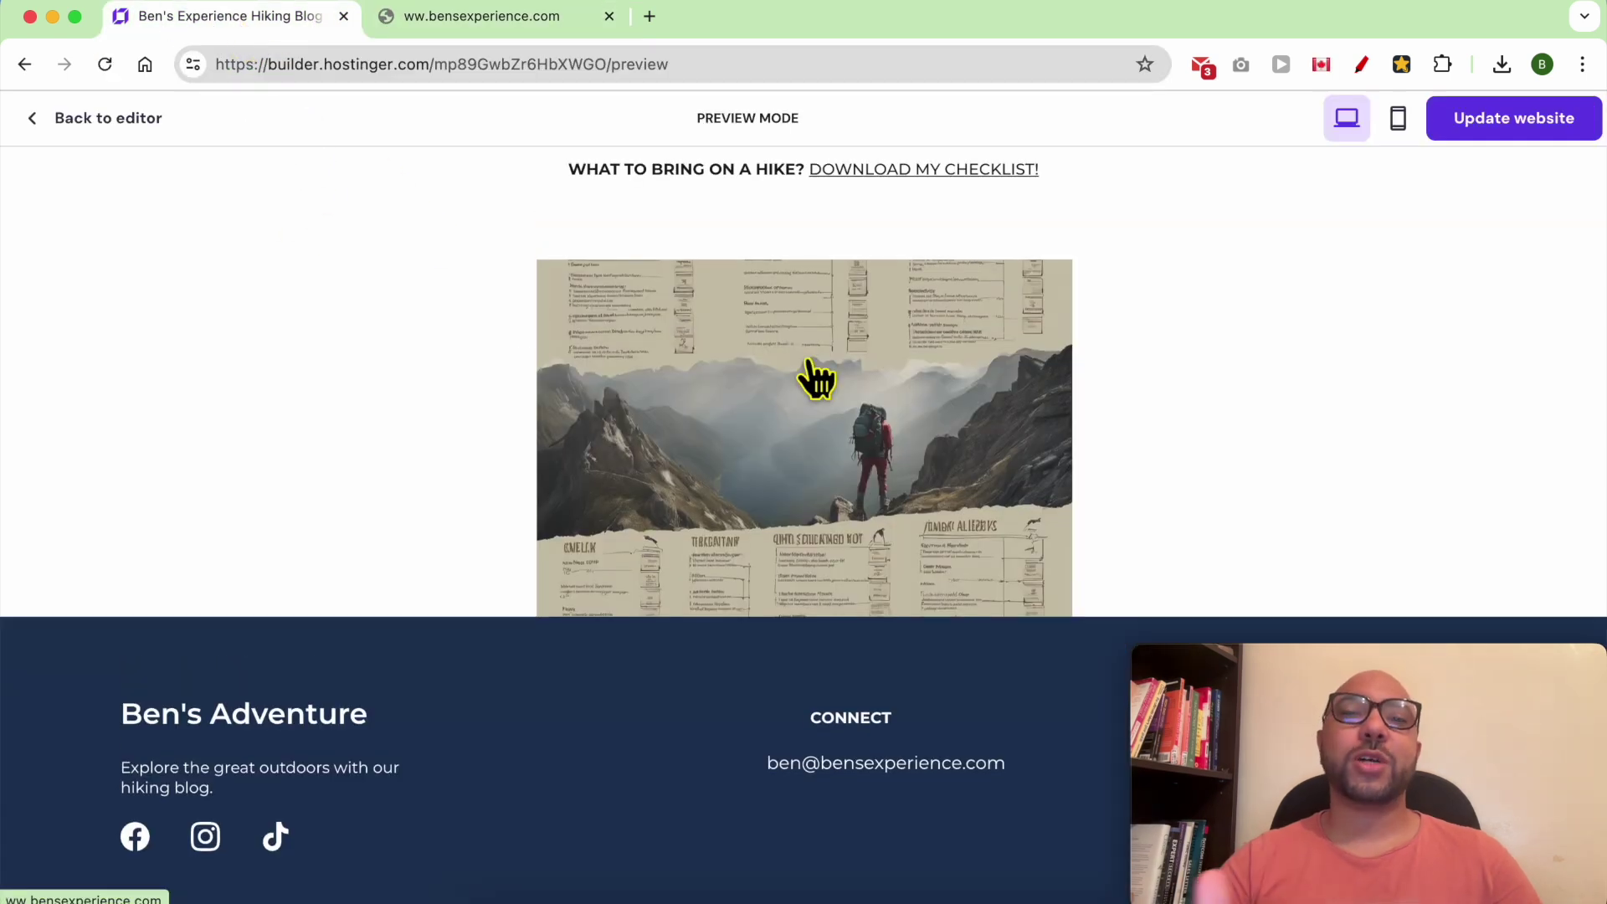